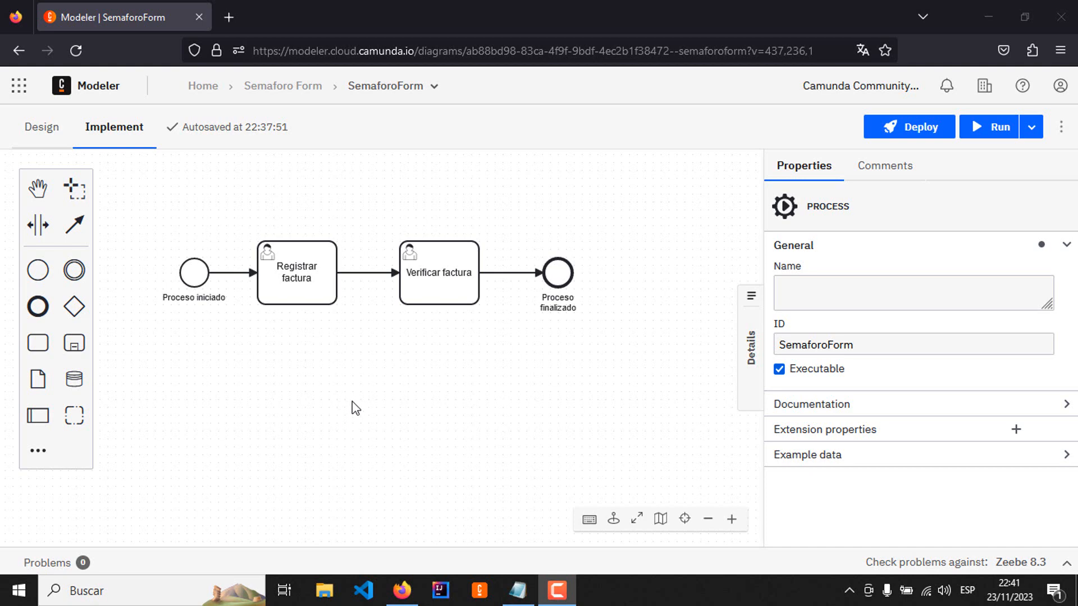
Step: Open form-registrar-factura in the Semaforo Form project and examine its fields, including Fecha de Vencimiento
left_click(290, 86)
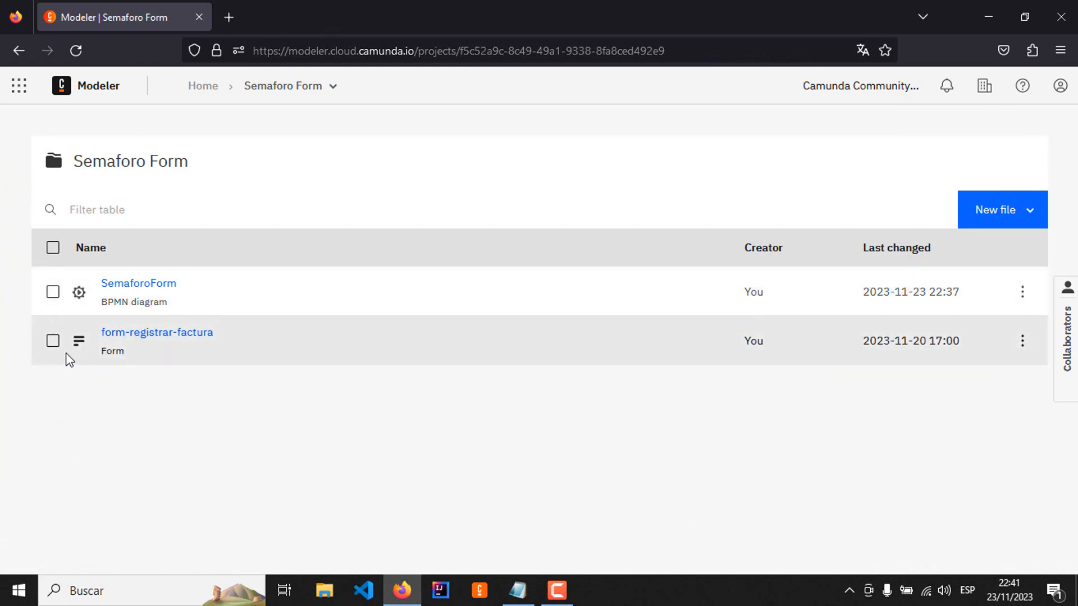
left_click(174, 334)
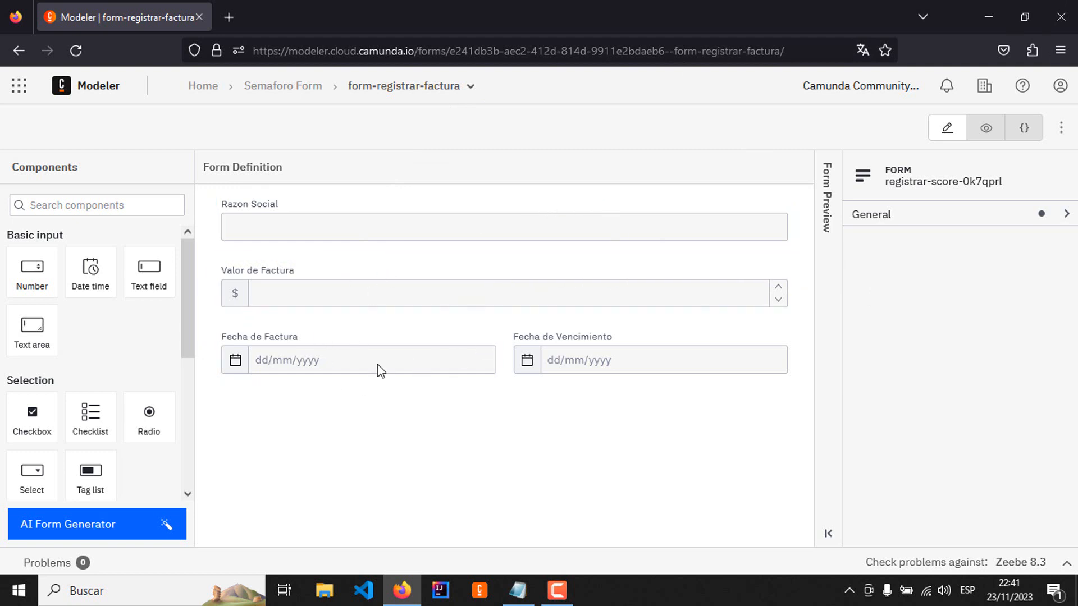
left_click(645, 360)
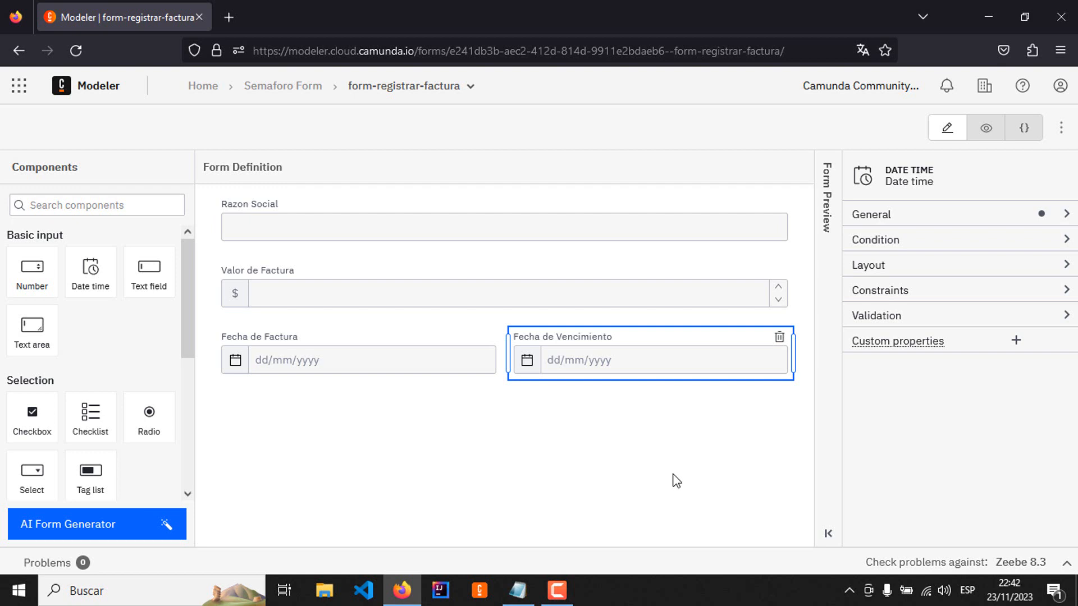
left_click(667, 438)
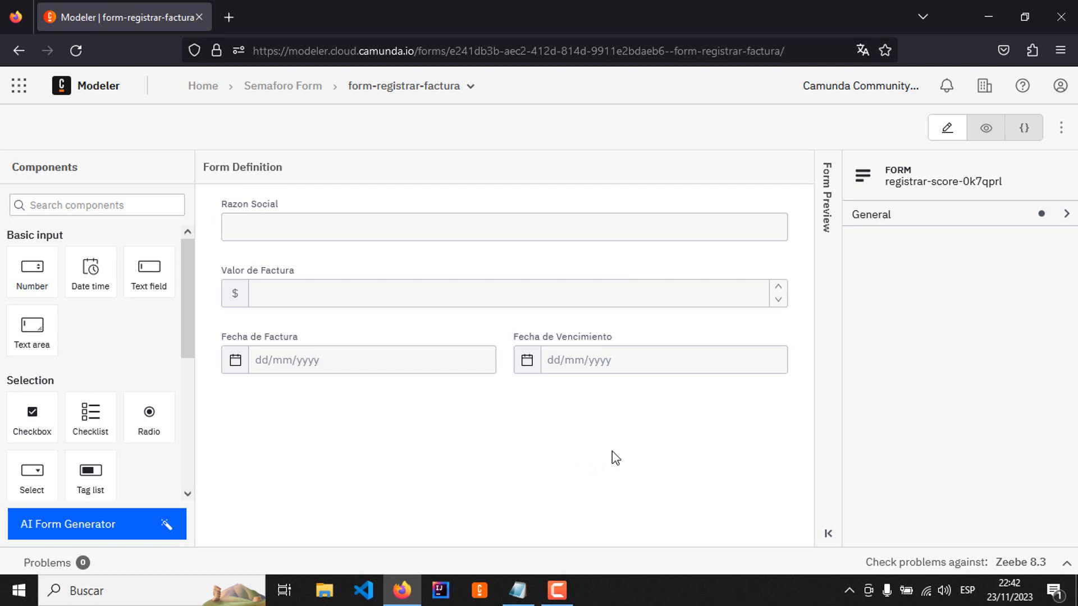
Step: Return to the SemaforoForm diagram and delete the existing diasVencimiento output from the Registrar factura task
left_click(257, 87)
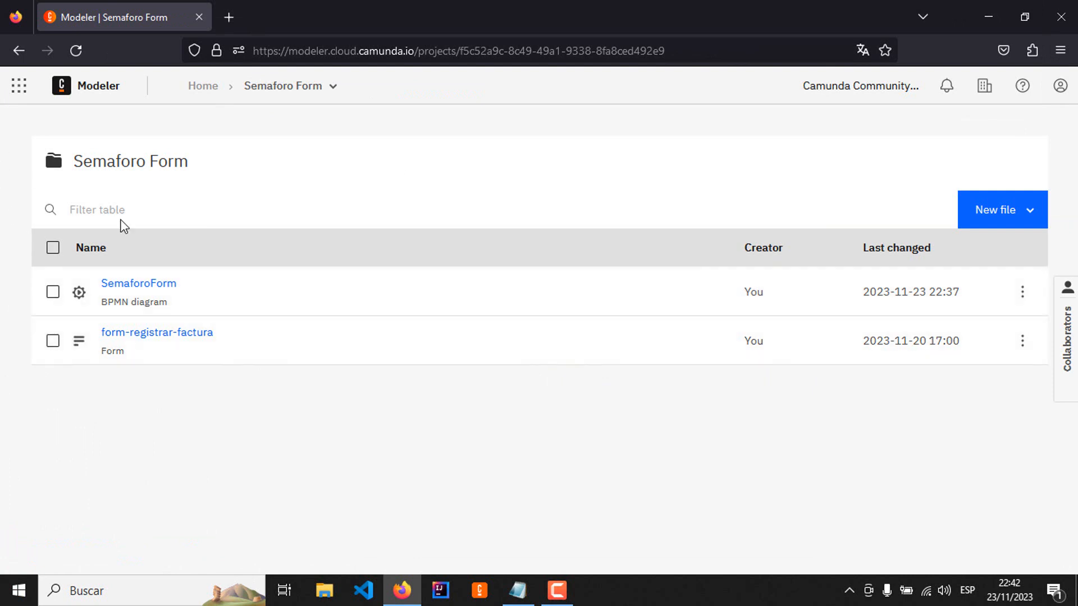
left_click(147, 284)
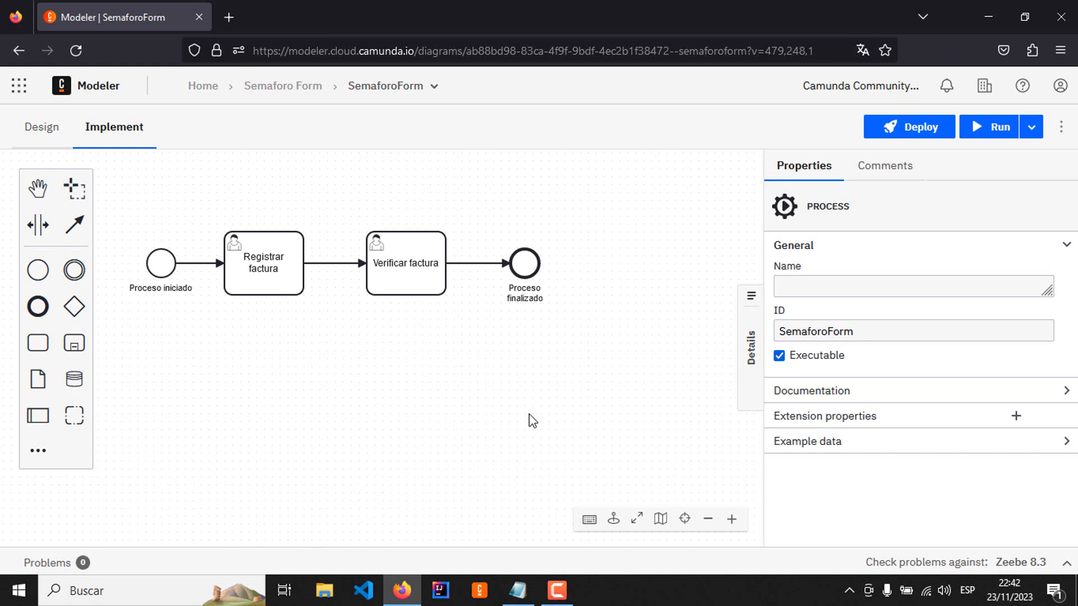
left_click(281, 246)
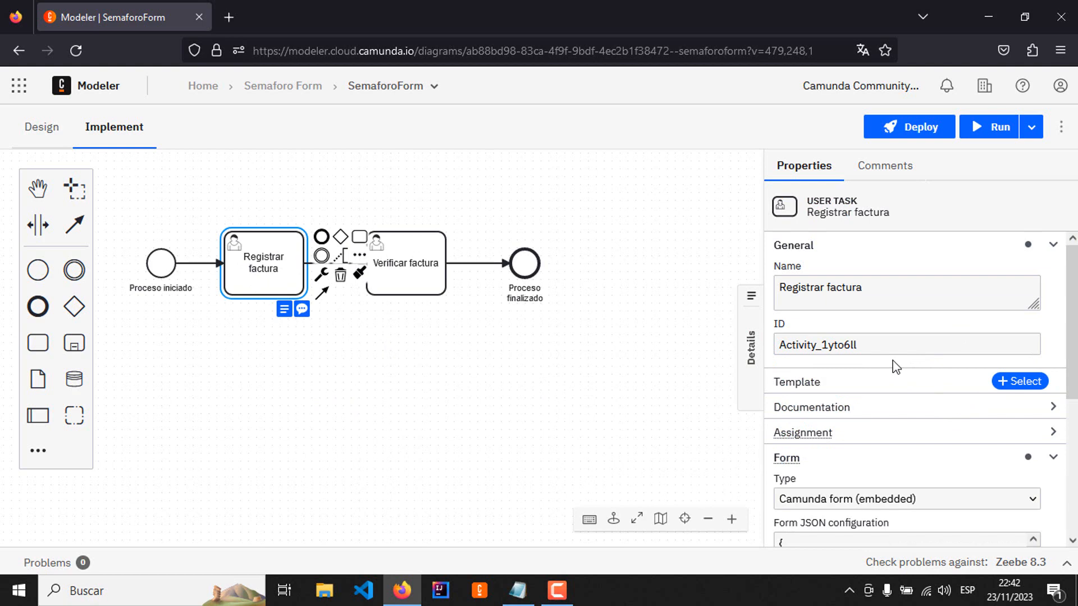
scroll(887, 429, "down", 4)
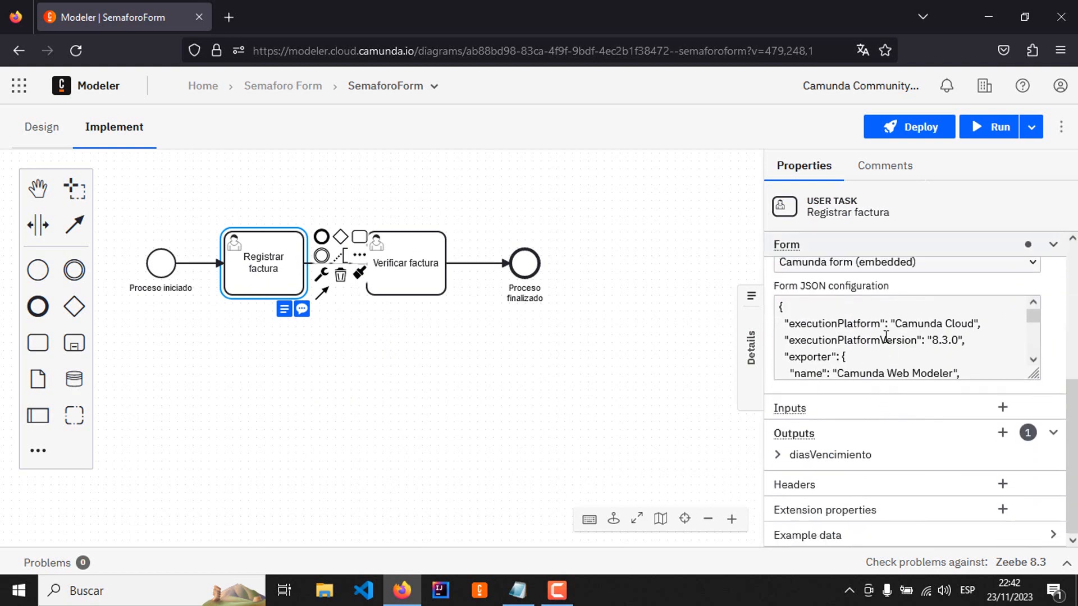
mouse_move(829, 464)
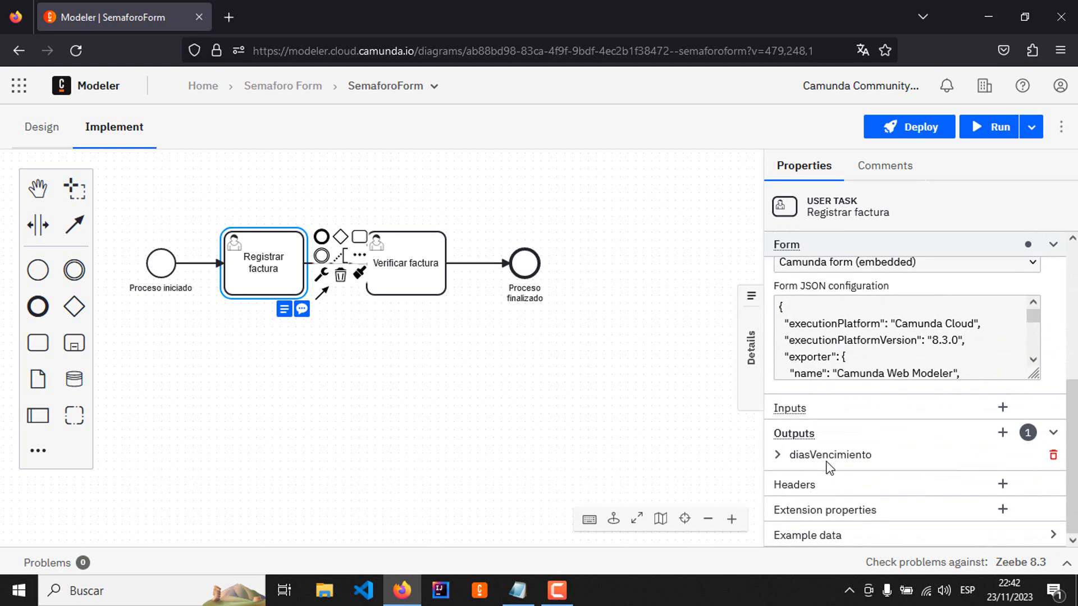
left_click(1054, 455)
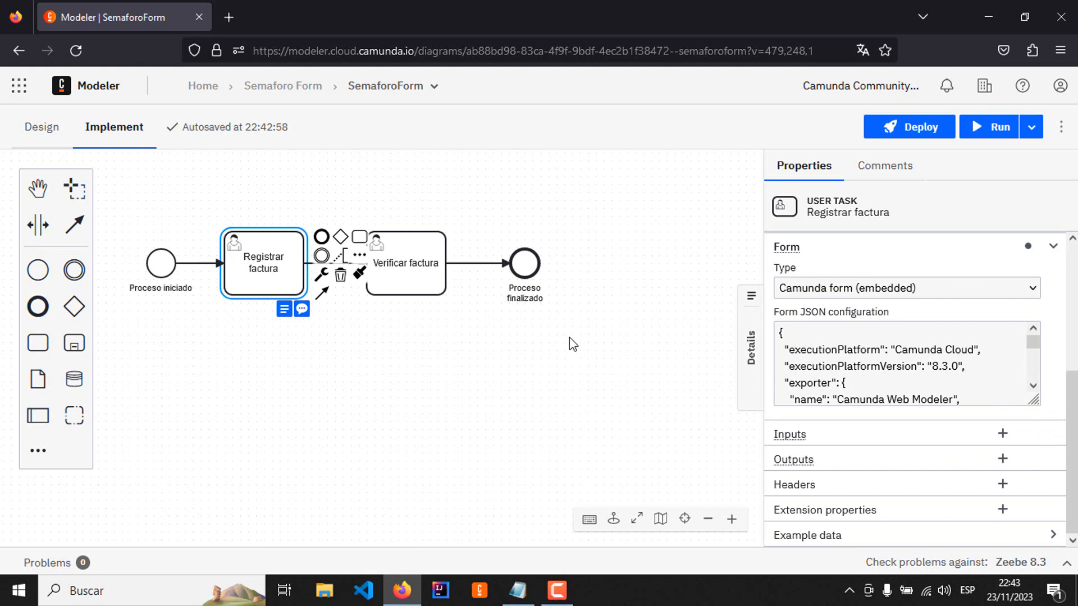
Step: Create a new output on the Registrar factura task with the process variable name diasVencimiento
left_click(1004, 459)
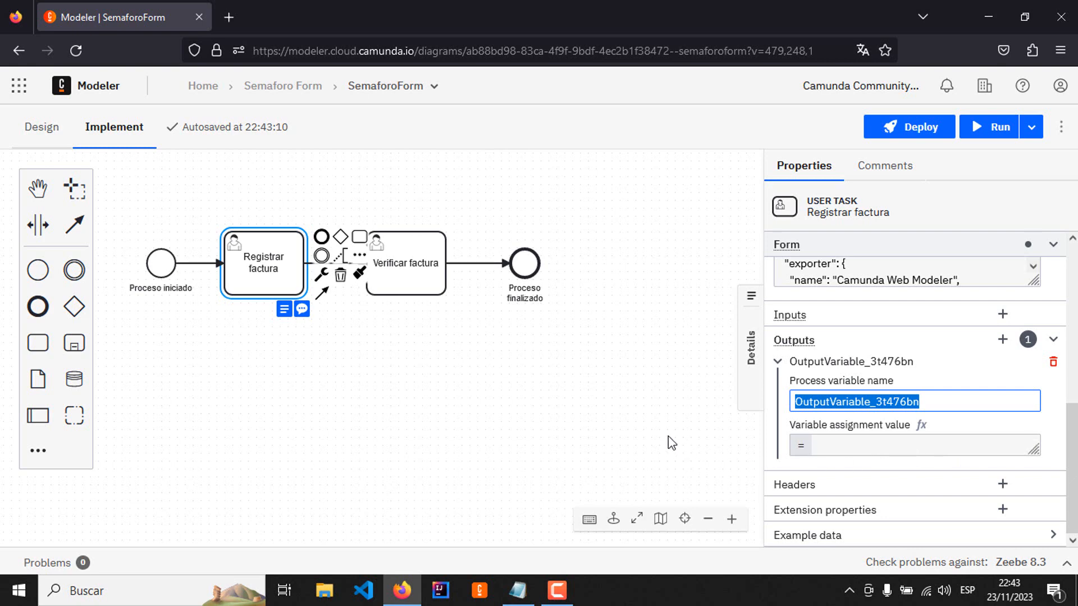
type("di")
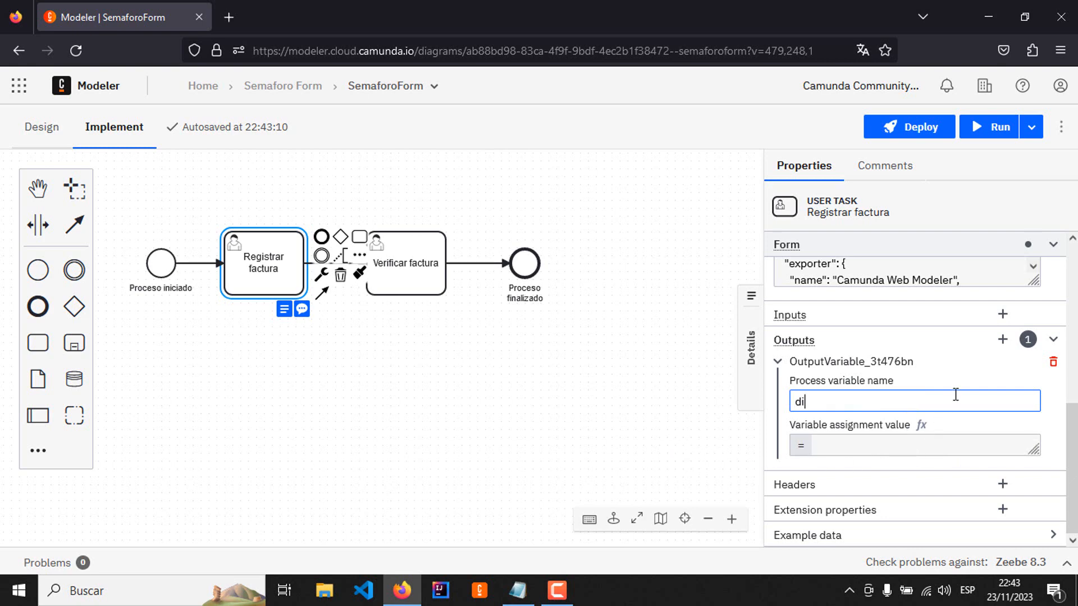
type("asV")
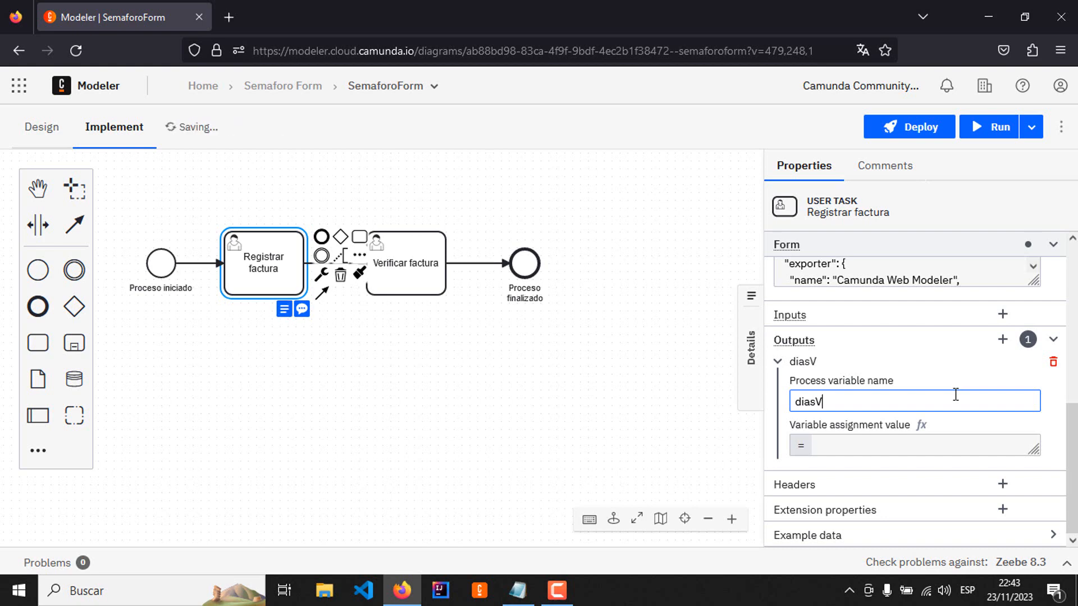
type("enc")
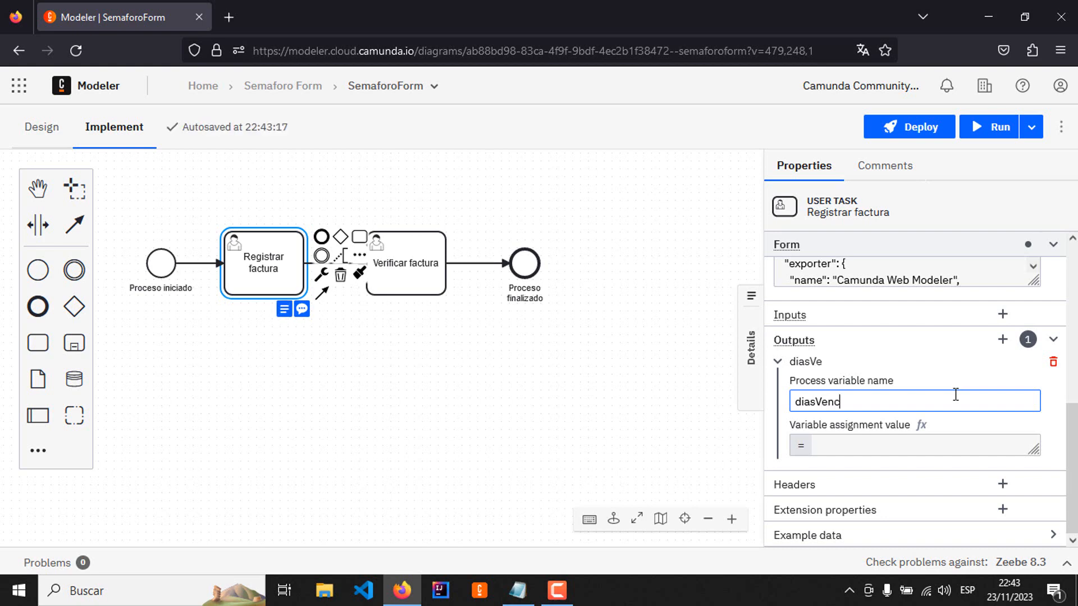
type("imiento")
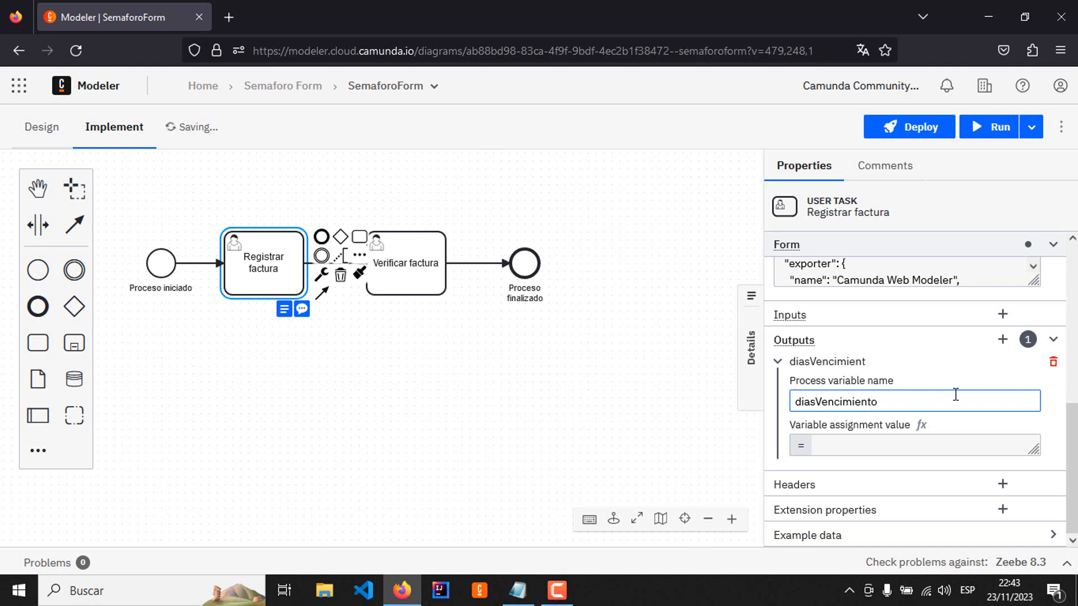
Step: In the enlarged expression editor, set the diasVencimiento assignment value to fechaVencimiento - fechaFactura
left_click(916, 446)
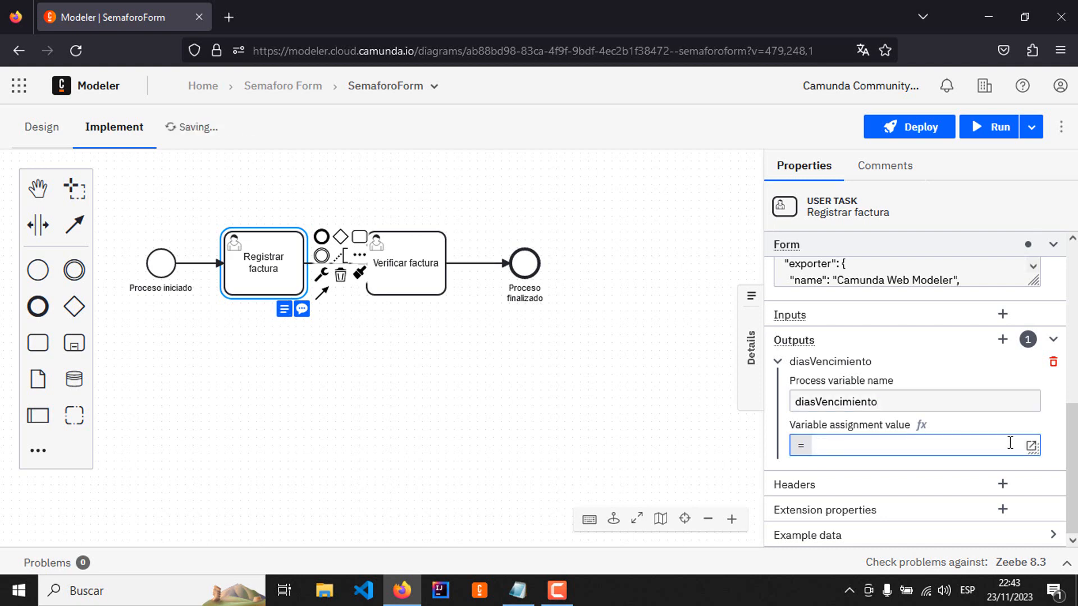
left_click(1031, 447)
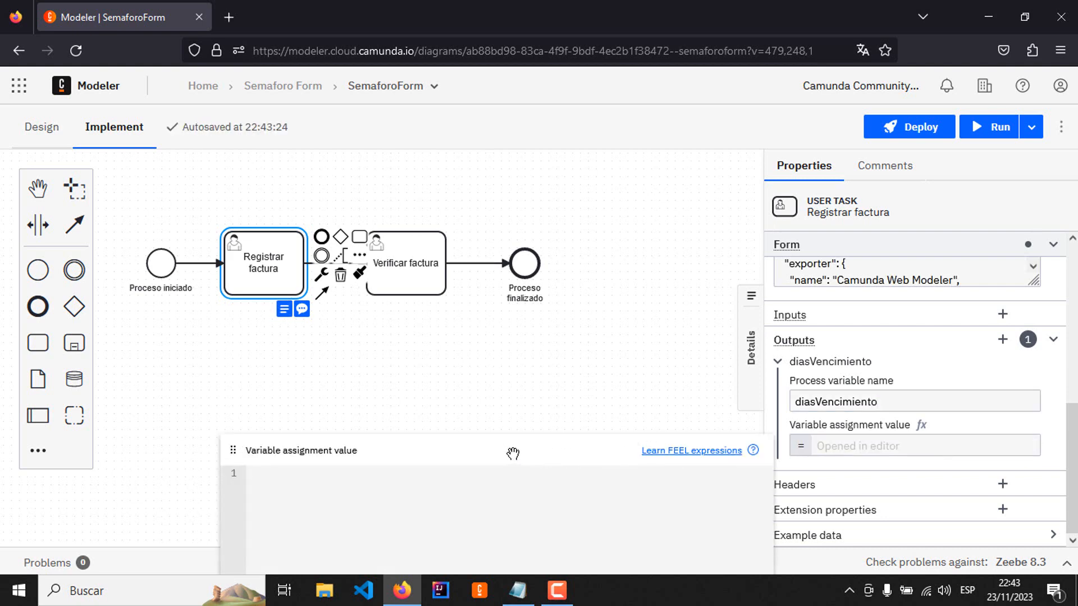
left_click_drag(513, 452, 750, 185)
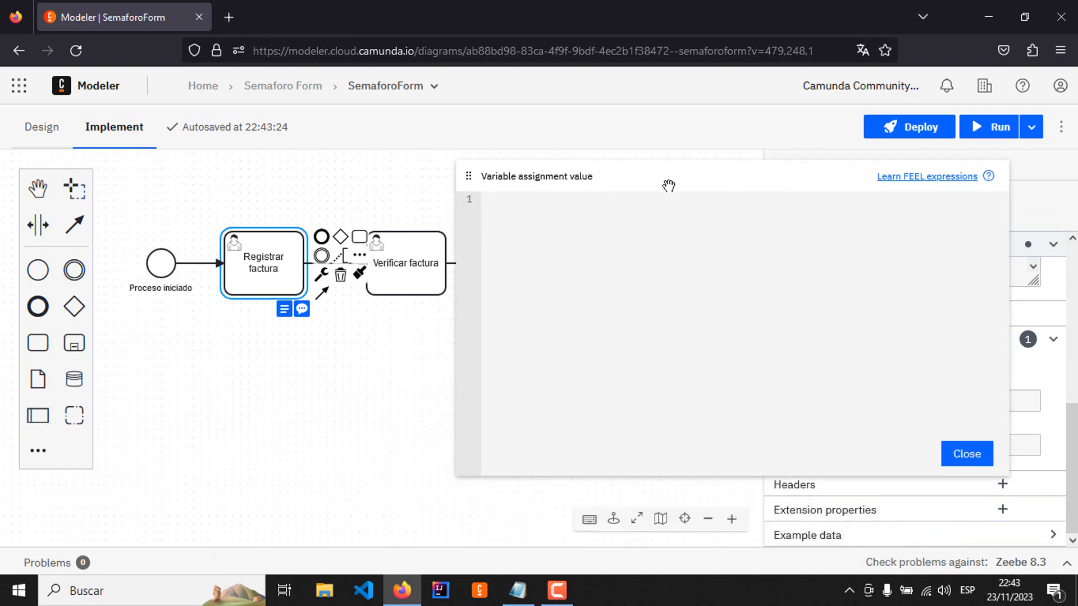
mouse_move(679, 176)
left_mouse_down()
mouse_move(642, 183)
mouse_move(685, 168)
left_mouse_up()
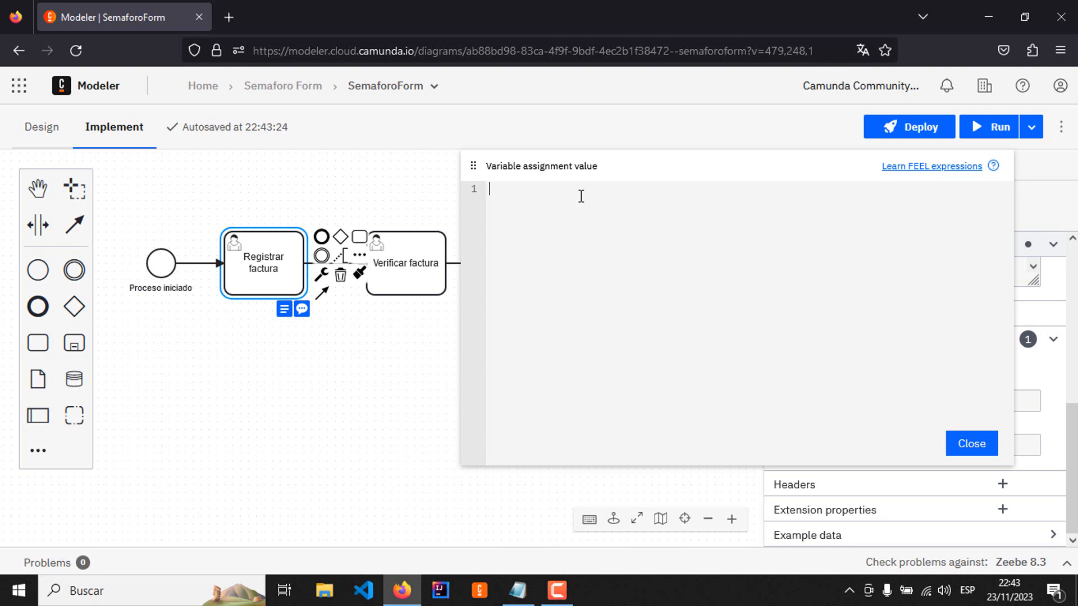
type("fec")
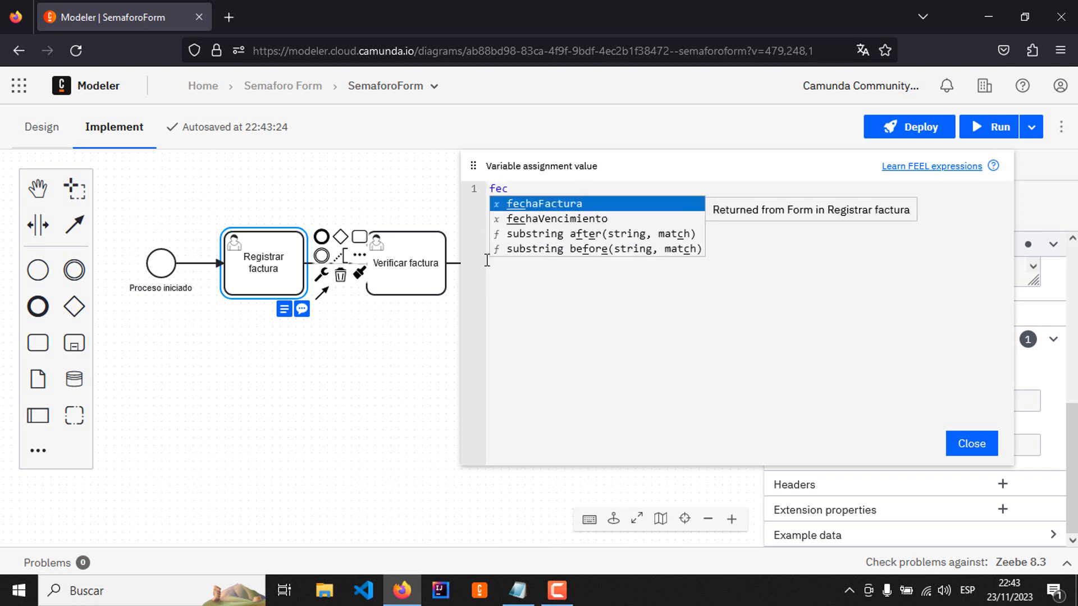
left_click(575, 219)
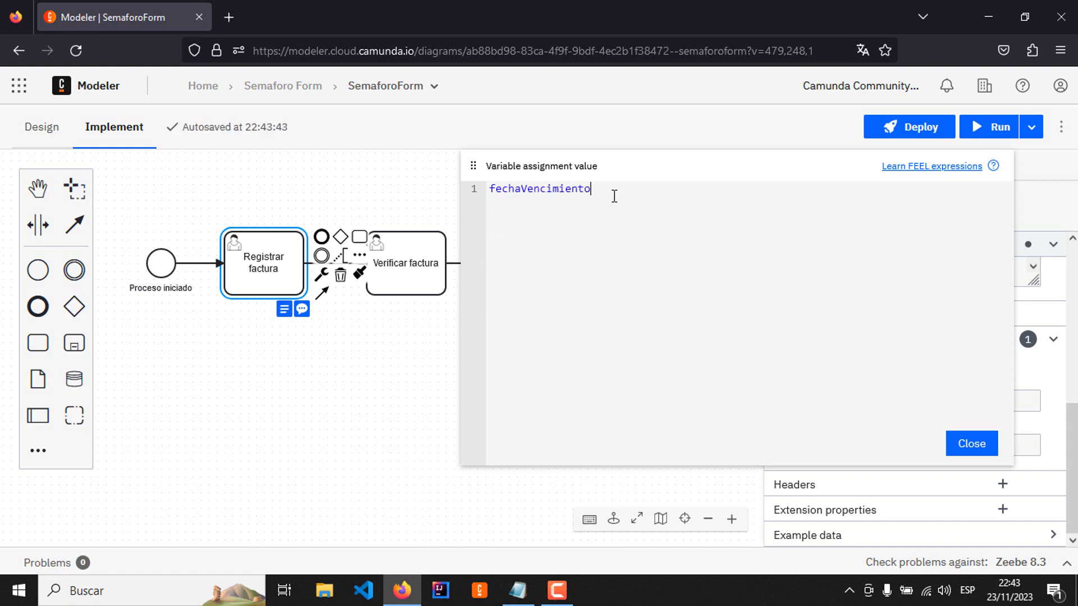
type("-")
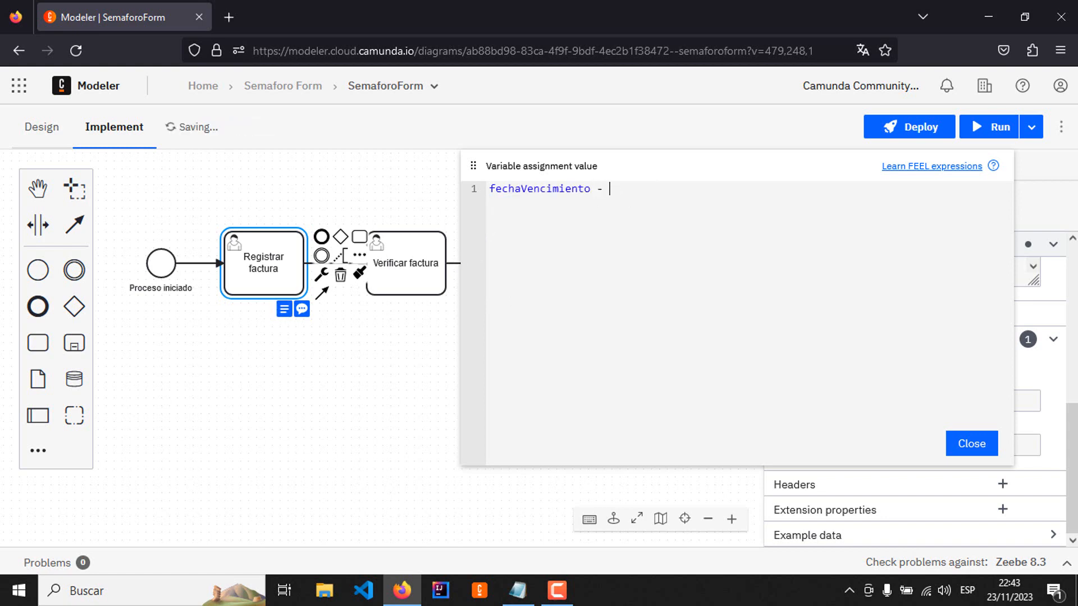
type(" fecha")
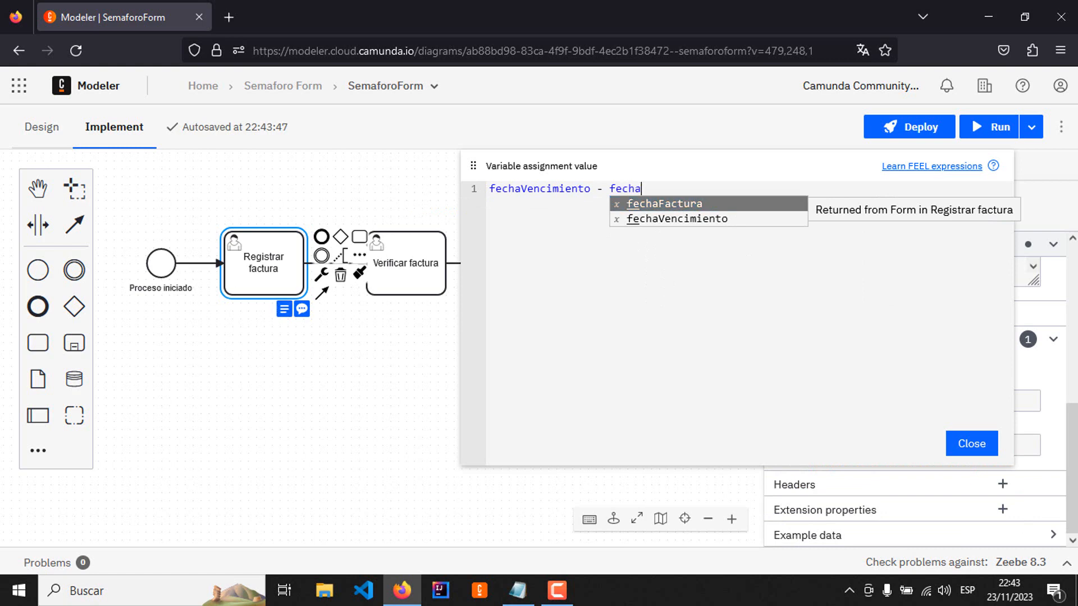
left_click(721, 206)
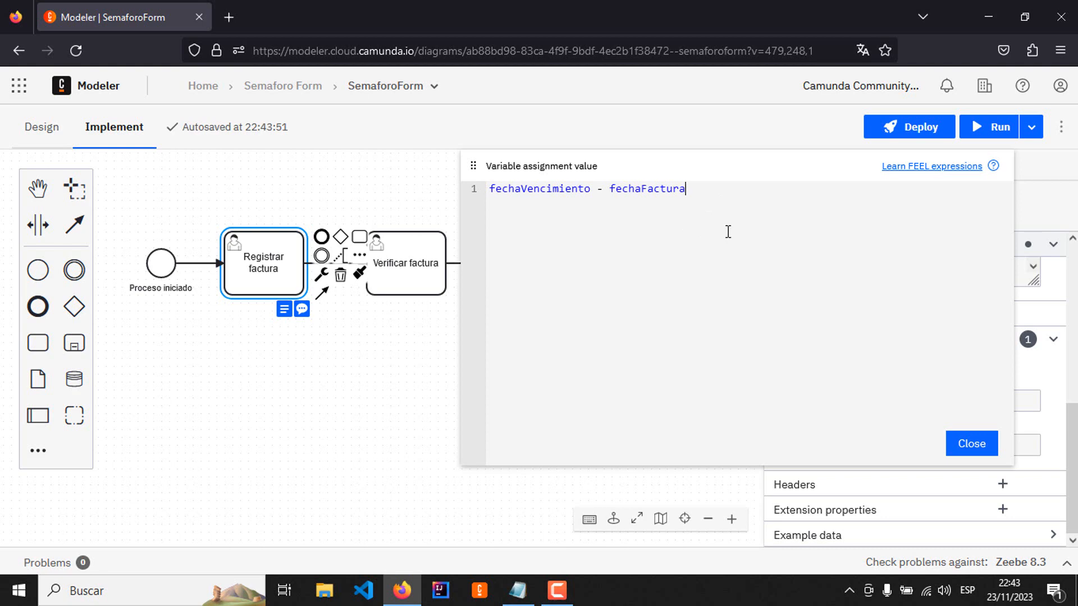
Step: Wrap both variables in the date function so the expression reads date(fechaVencimiento) - date(fechaFactura)
left_click(548, 189)
type("date")
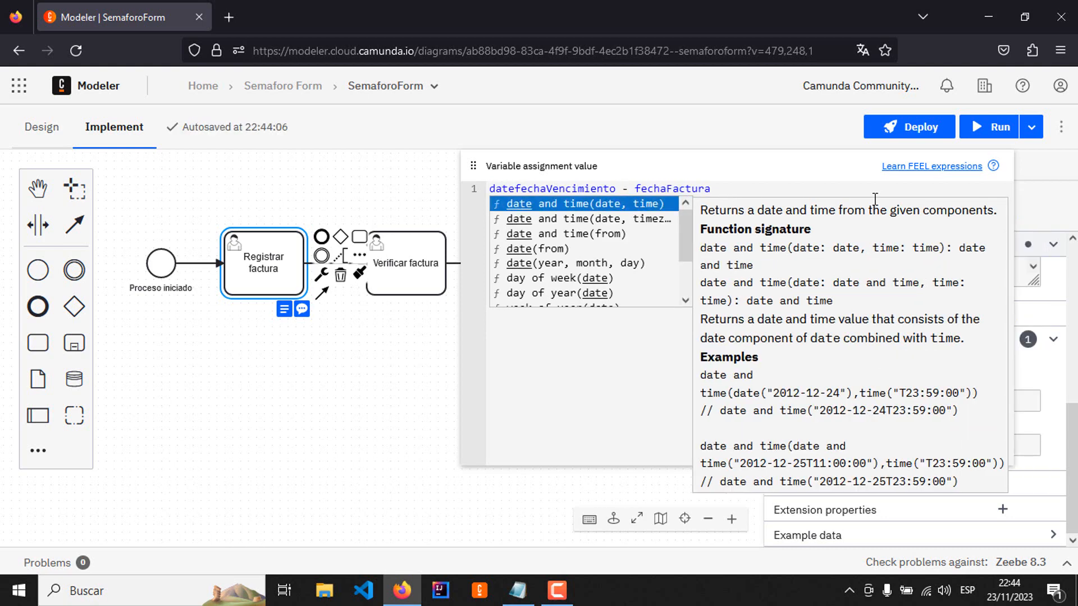
type("(")
key("Escape")
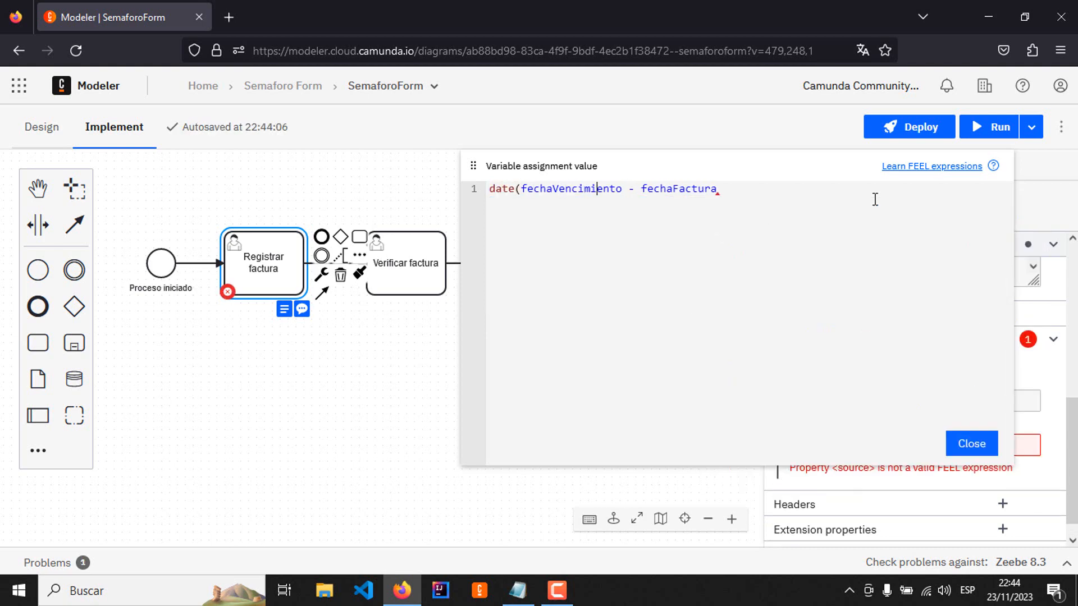
key("Right")
key("Right")
key("Right")
key("Right")
type(")")
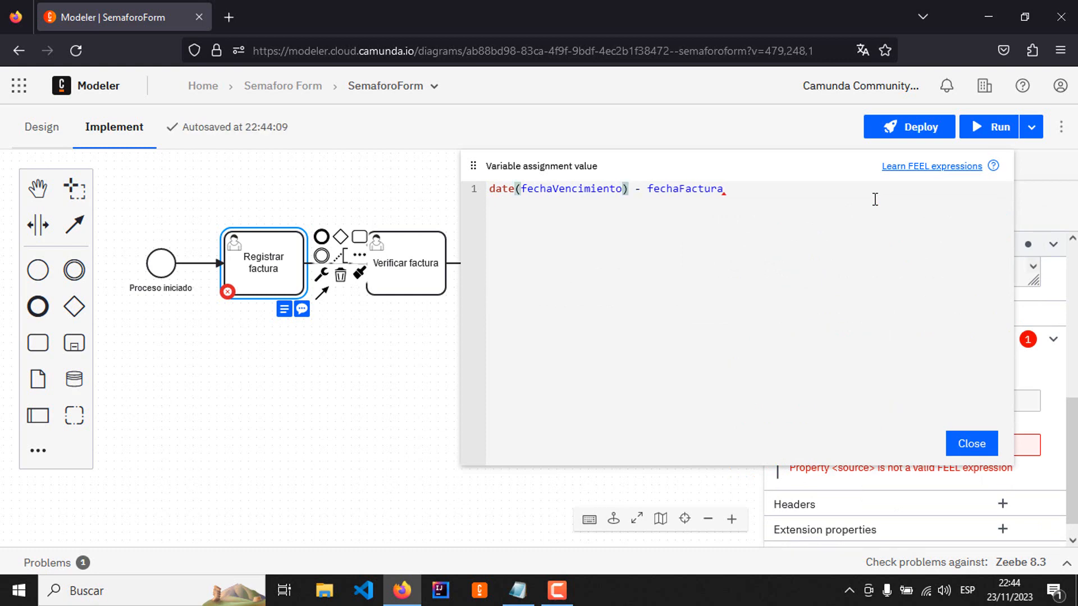
key("ctrl+Left")
type("da")
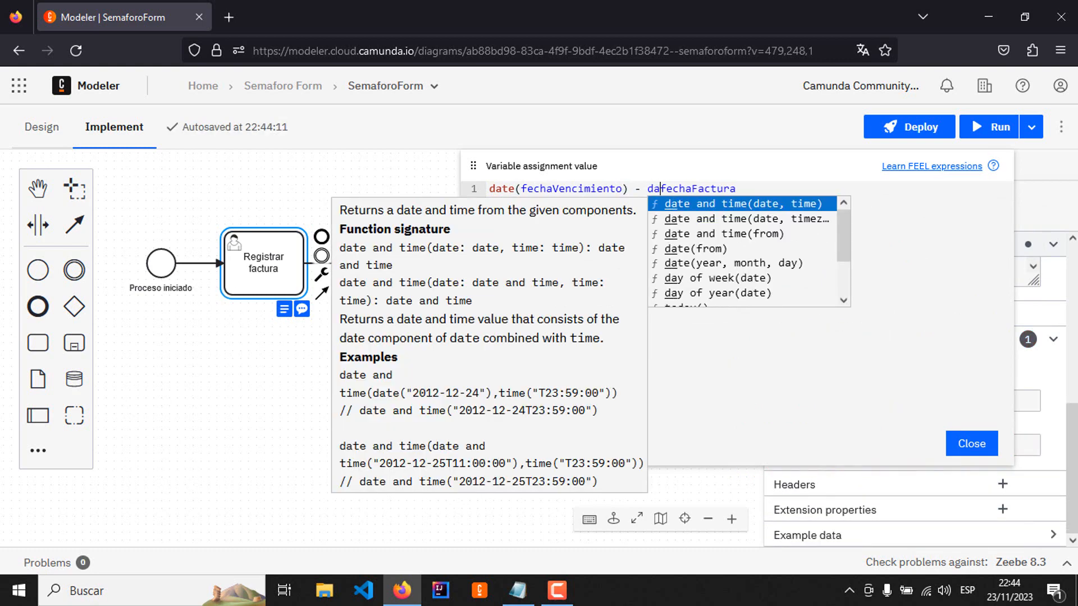
type("te(")
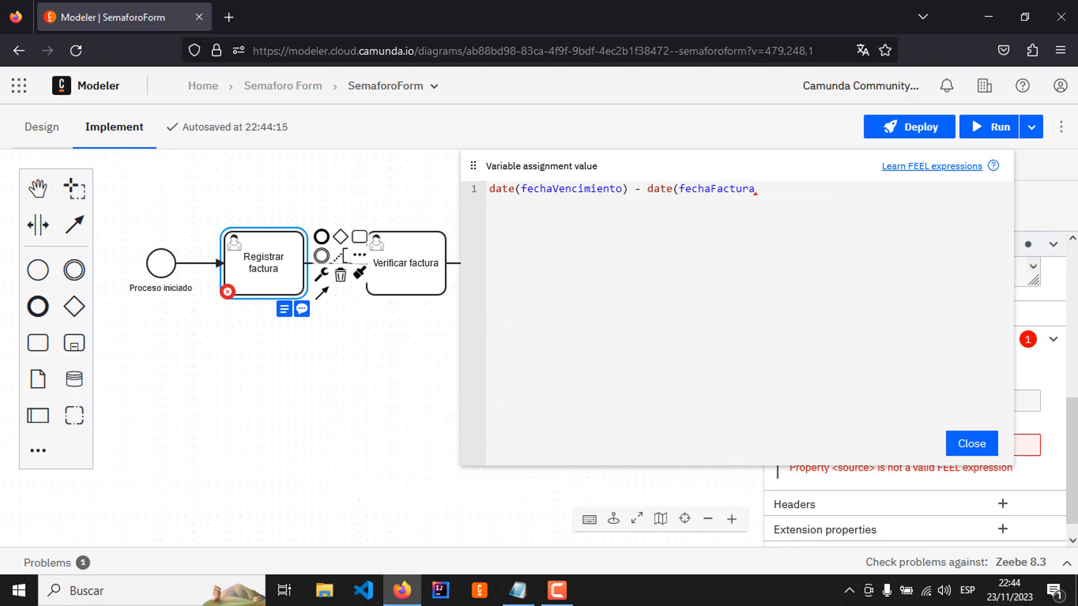
key("End")
type(")")
Step: Append .day to both date calls, giving date(fechaVencimiento).day - date(fechaFactura).day, and close the expression editor
key("Left")
key("Left")
key("Left")
key("Left")
key("Left")
key("Left")
key("Left")
key("Left")
key("Left")
key("Left")
key("Left")
key("Left")
key("Left")
key("Left")
key("Left")
key("Left")
key("Left")
key("Left")
key("Left")
key("Left")
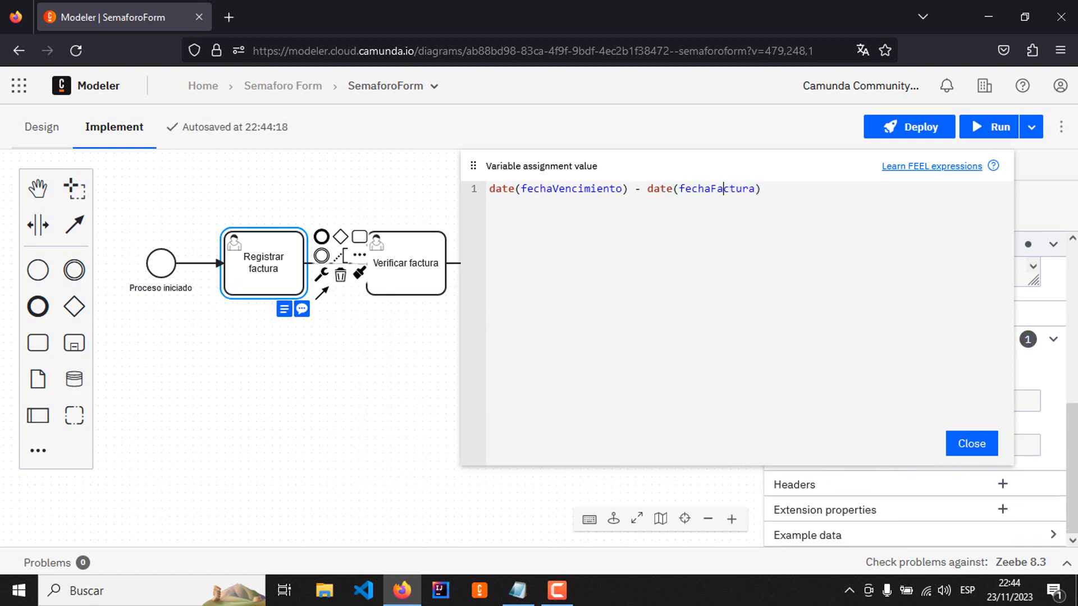
key("Left")
key("Right")
type(".day")
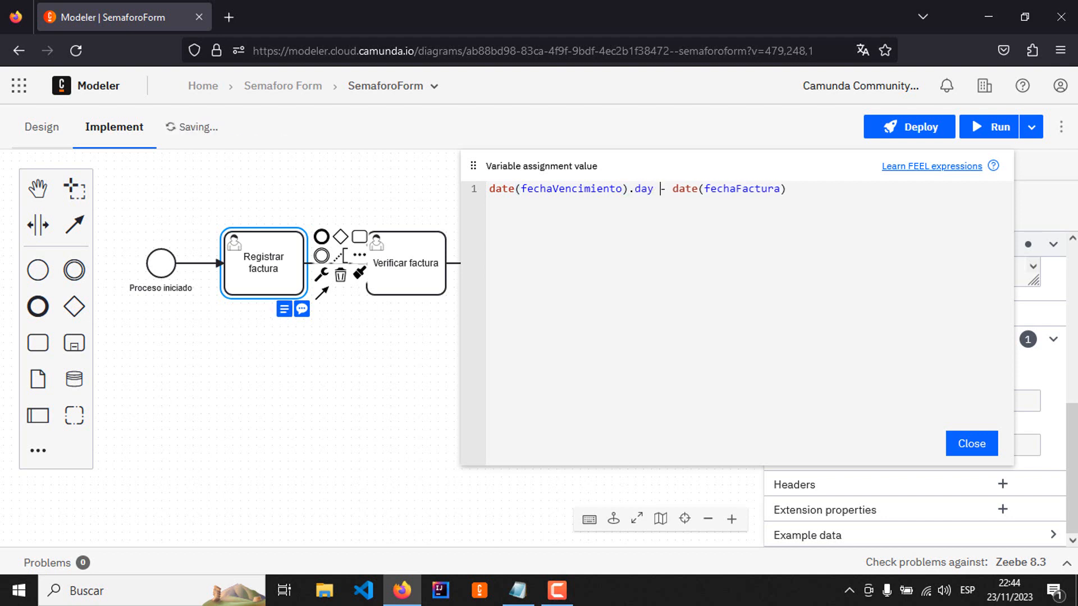
key("Right")
key("Right")
key("Right")
key("Right")
key("Right")
key("Right")
key("Right")
key("Right")
key("Right")
key("Right")
key("Right")
key("Right")
key("Right")
key("Right")
key("Right")
key("Right")
key("Right")
key("Right")
key("Right")
key("Right")
key("Right")
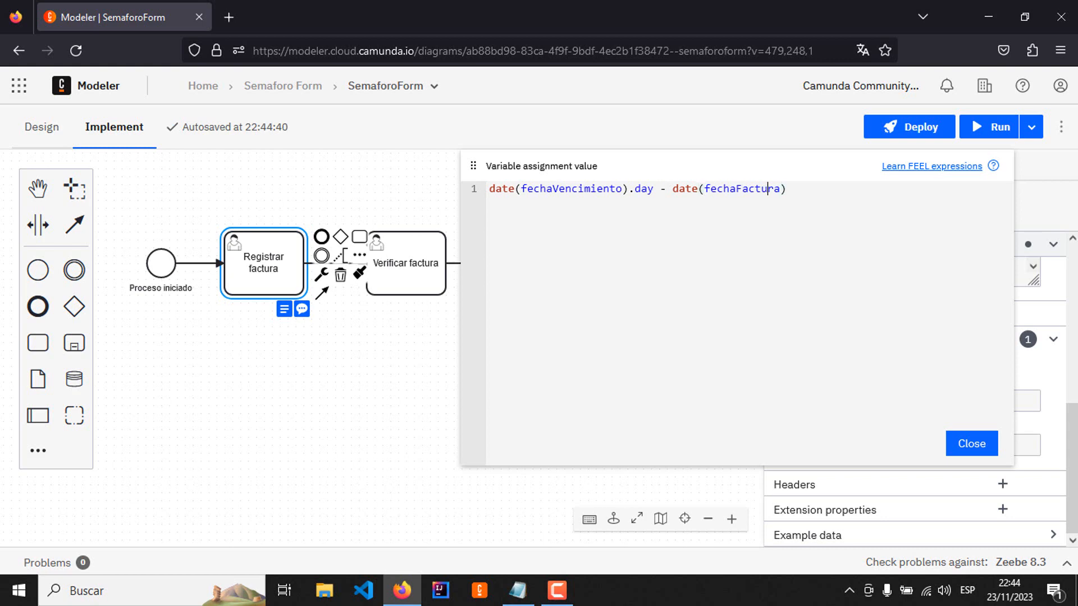
type(".day")
left_click(975, 444)
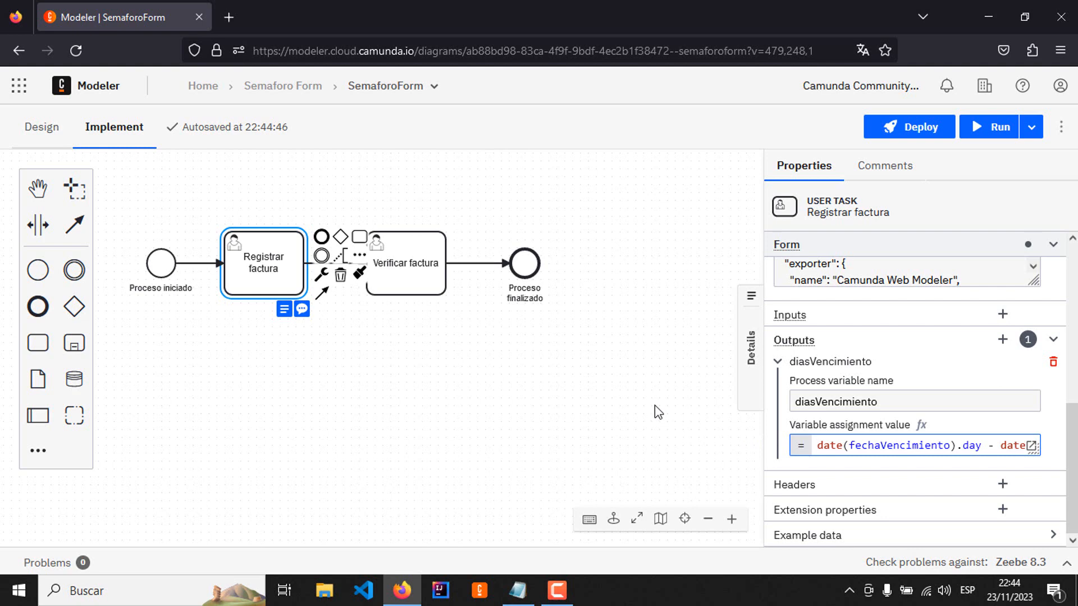
Step: Reopen the diasVencimiento expression in the enlarged editor to review it in full, and close it again
left_click(1029, 447)
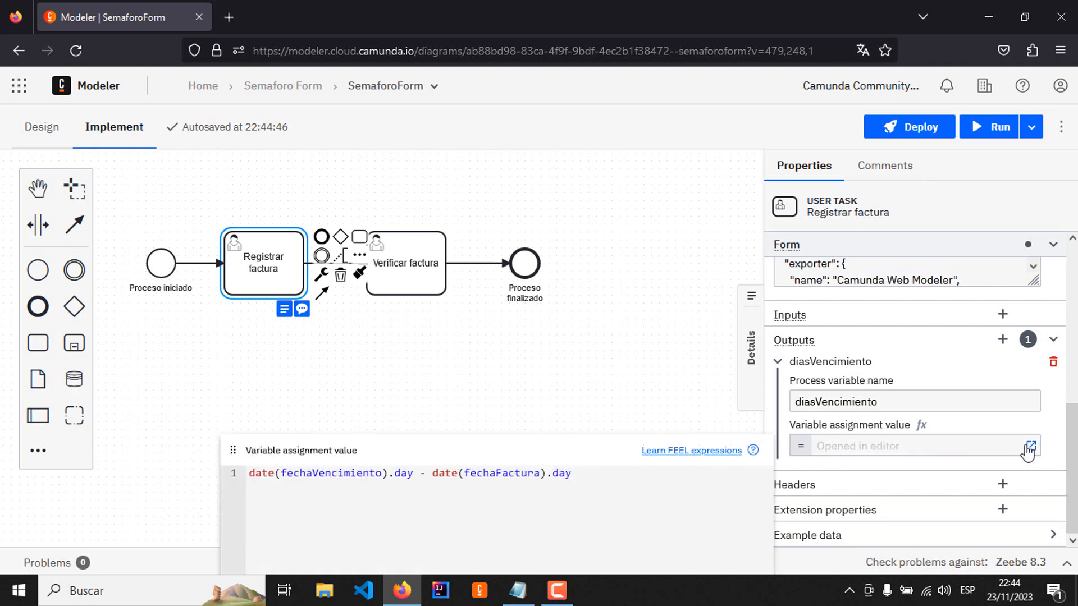
left_click_drag(465, 457, 705, 194)
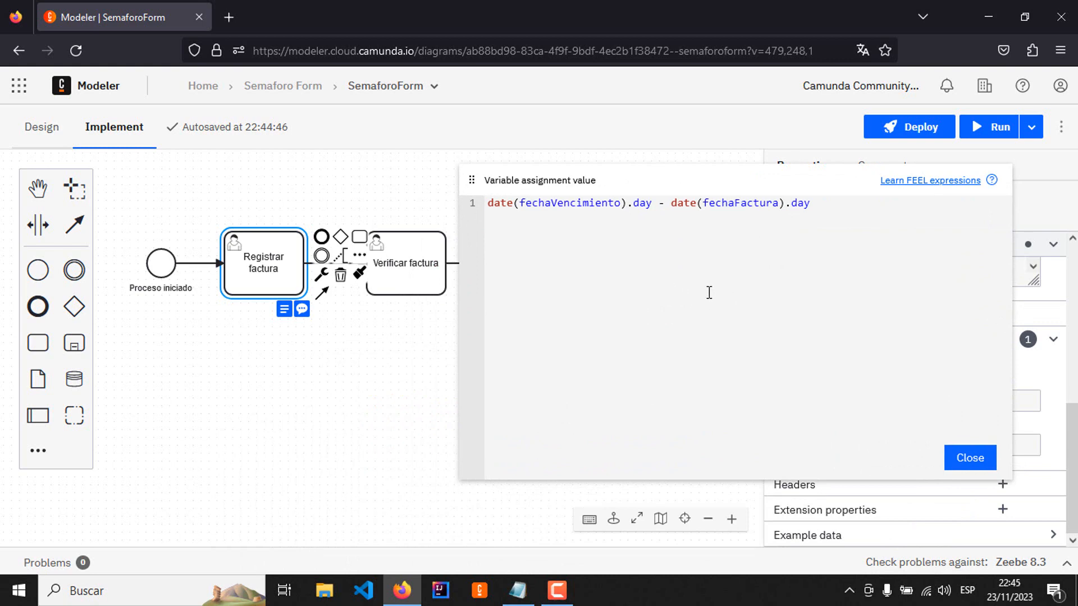
left_click(973, 460)
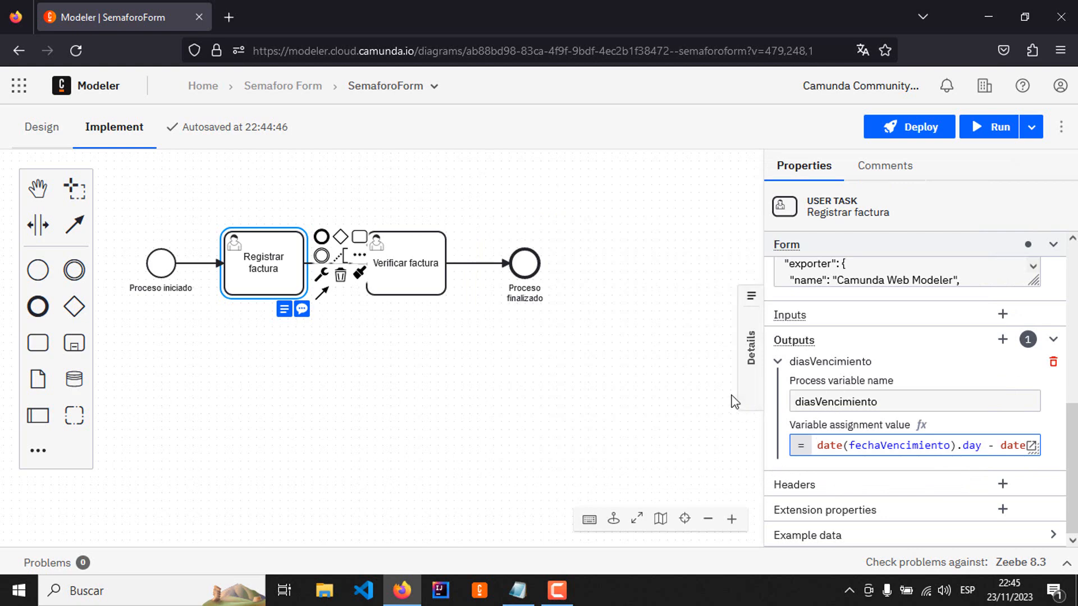
left_click(541, 355)
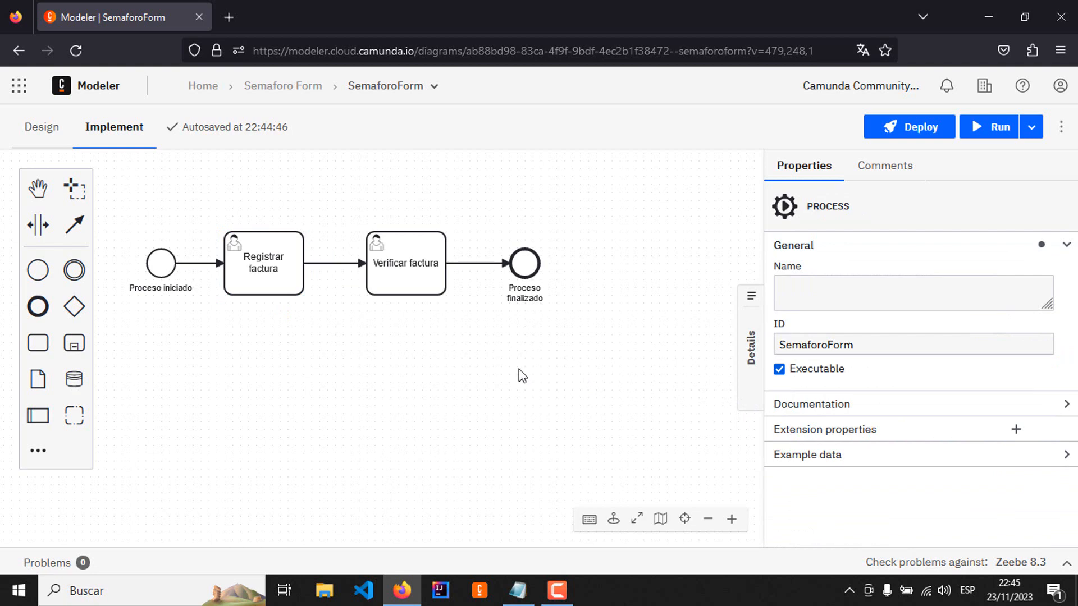
left_click(270, 253)
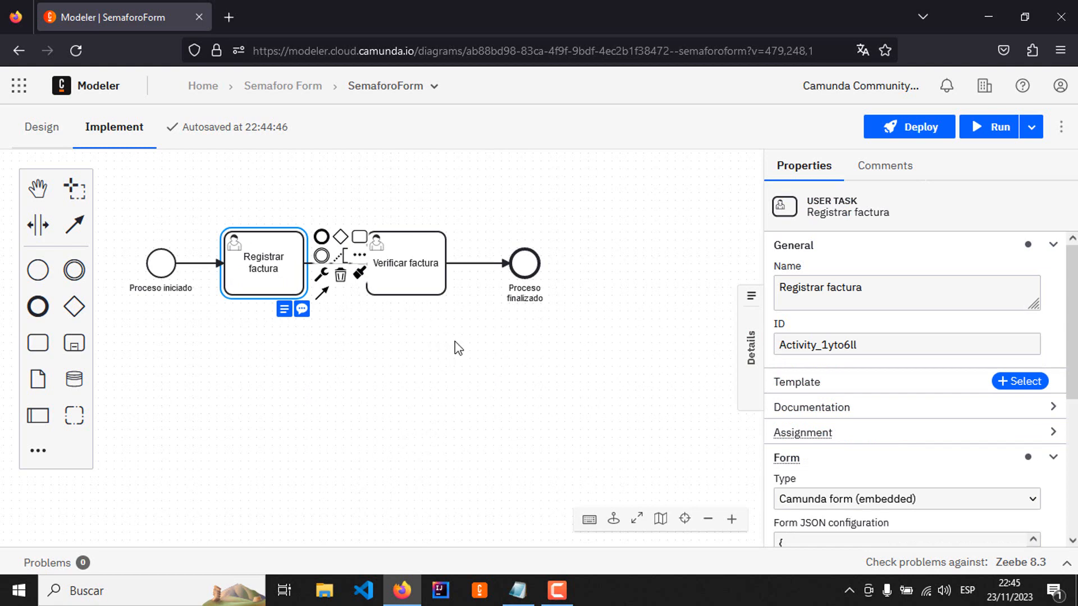
Step: Return to the Semaforo Form project and duplicate the form-registrar-factura form
left_click(278, 86)
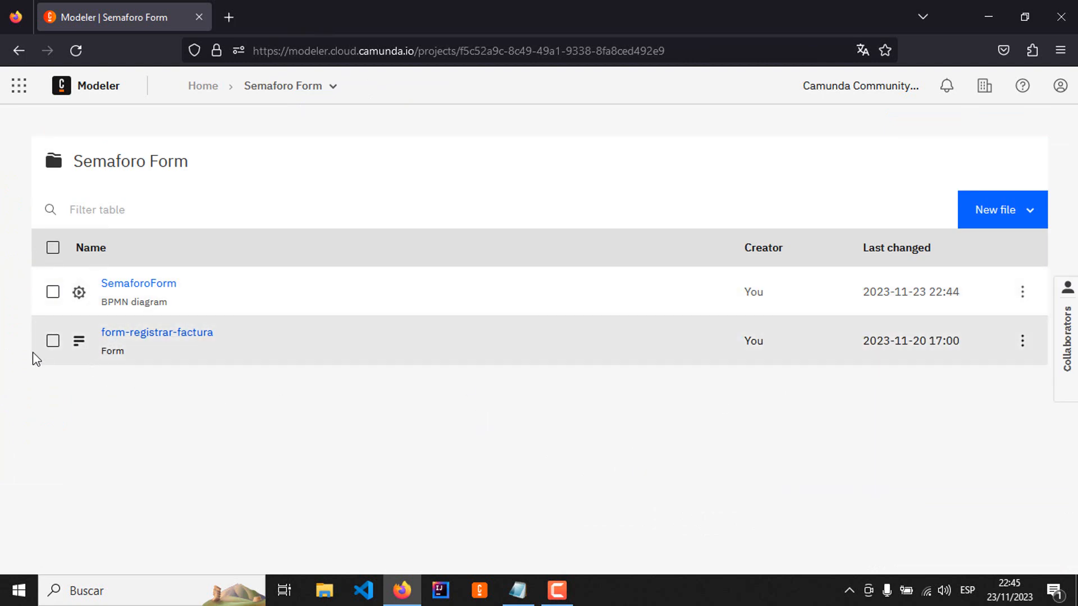
left_click(52, 340)
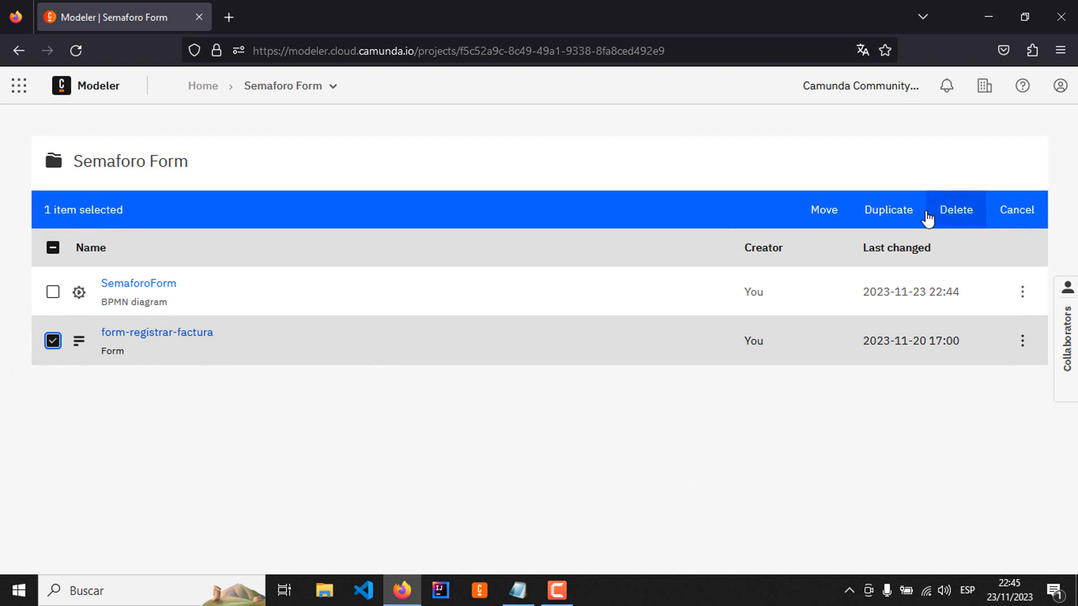
left_click(892, 211)
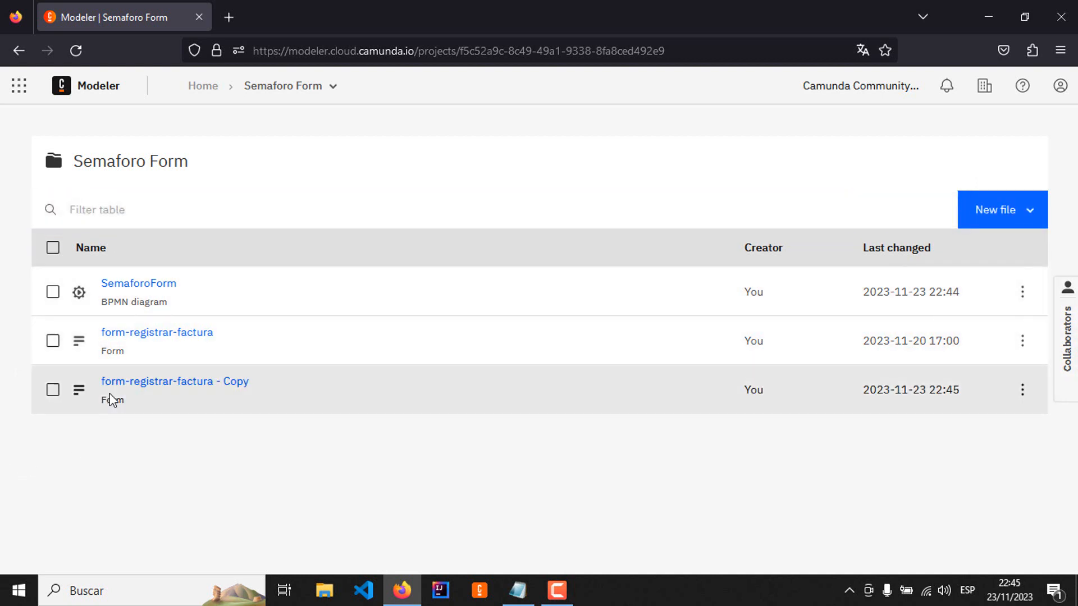
Step: Open the copied form and rename it form-verificar-factura
left_click(176, 386)
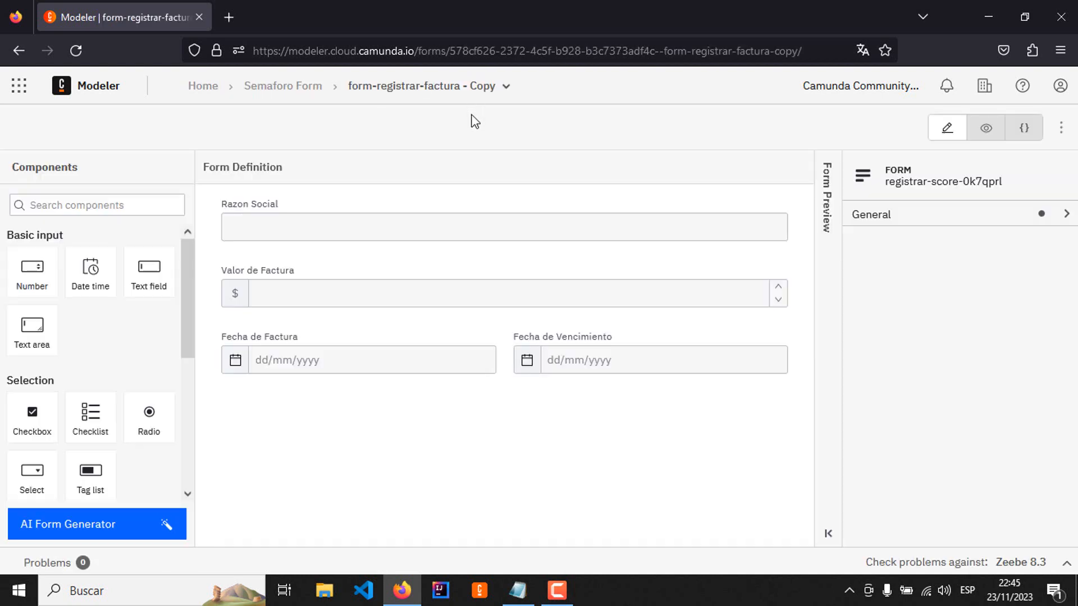
left_click(512, 94)
left_click(418, 179)
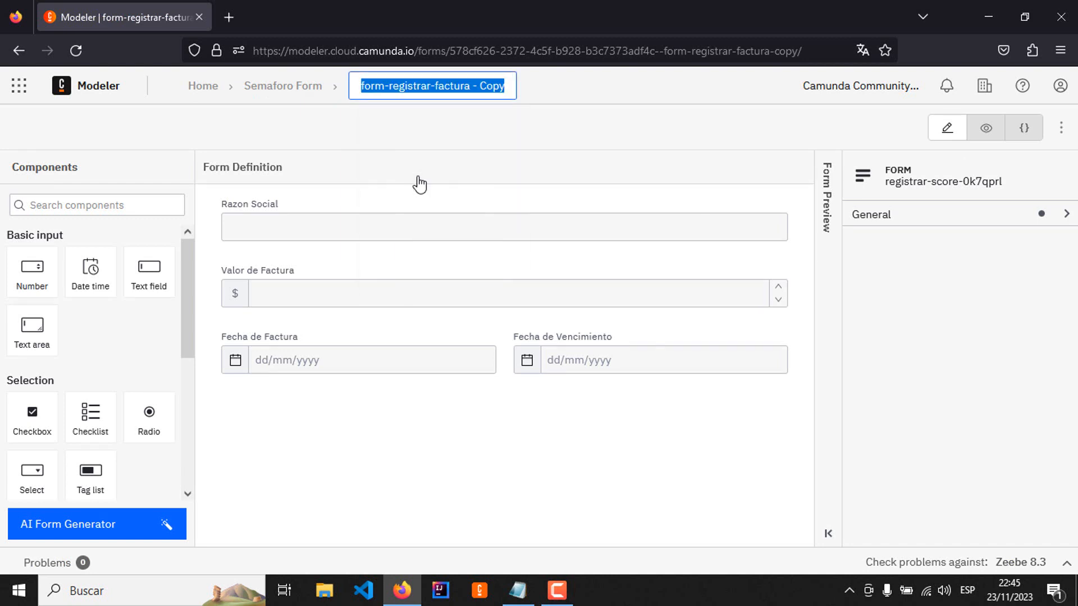
key("End")
key("BackSpace")
key("BackSpace")
key("BackSpace")
key("BackSpace")
key("BackSpace")
key("BackSpace")
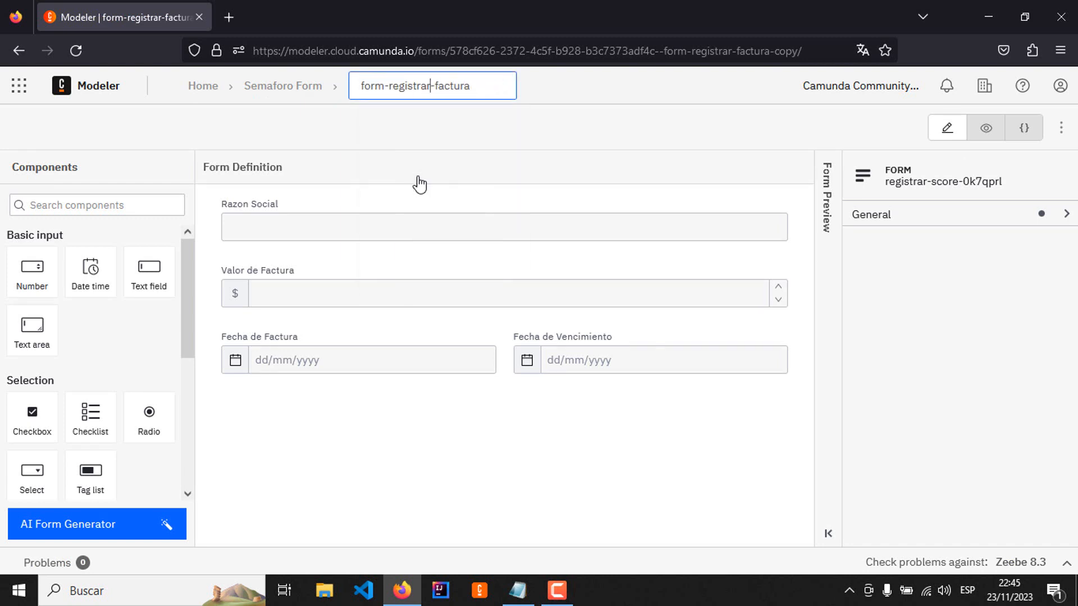
key("shift+Left")
key("shift+Left")
key("shift+Left")
key("shift+Left")
key("shift+Left")
key("shift+Left")
key("shift+Left")
key("shift+Left")
key("shift+Left")
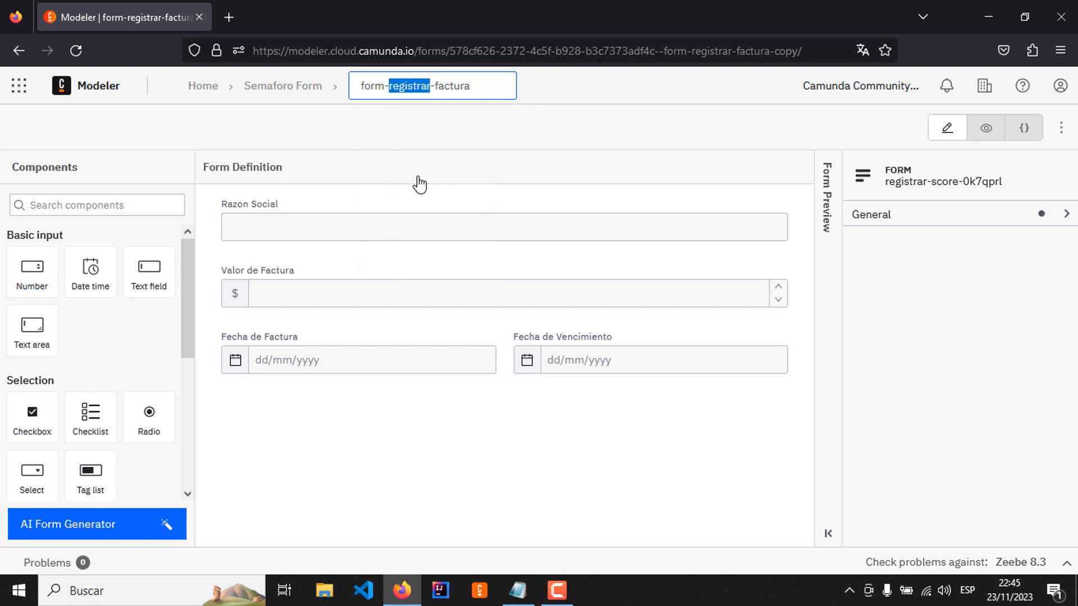
type("verificar")
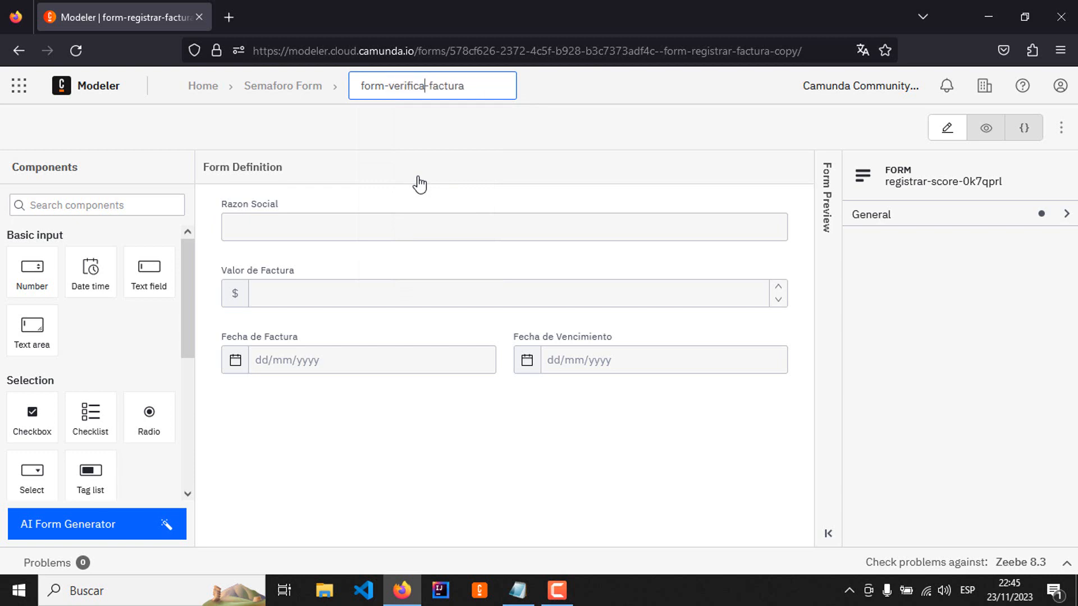
key("Escape")
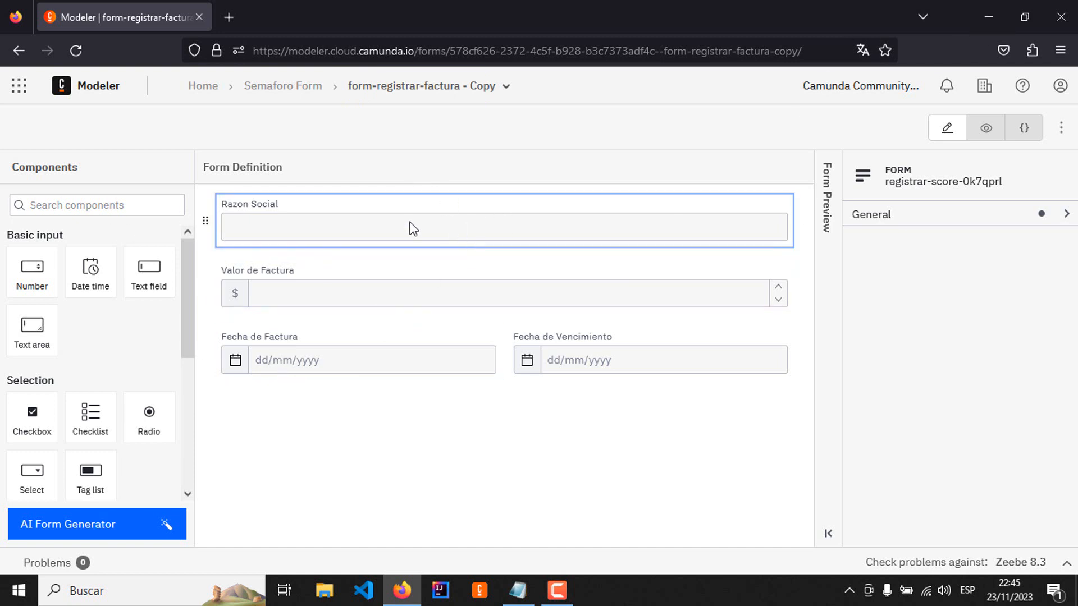
Step: Try to make the Razon Social and Valor de Factura fields read-only
left_click(391, 224)
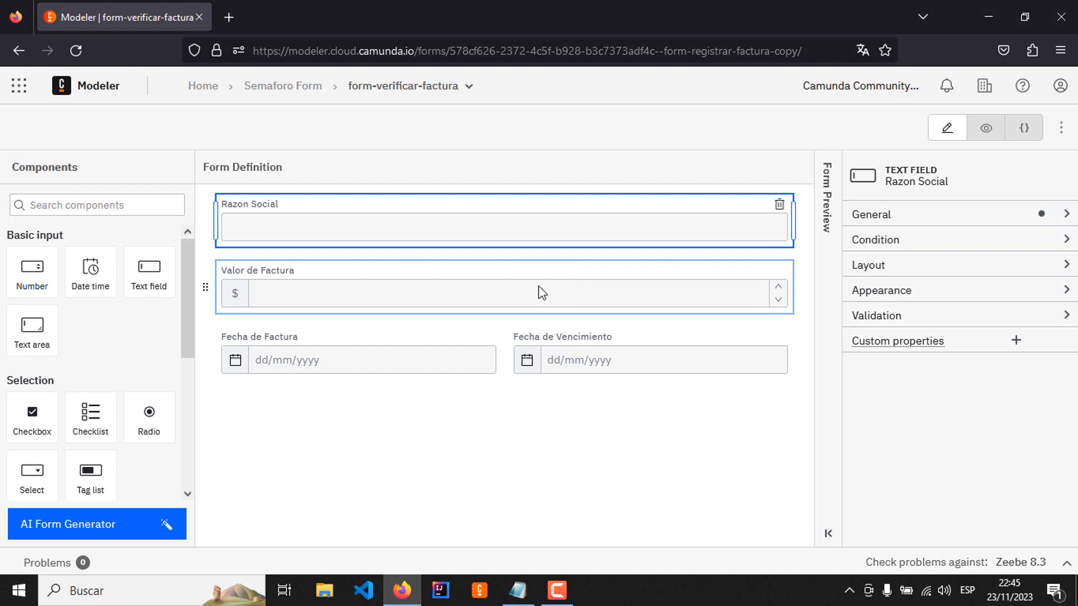
left_click(1063, 216)
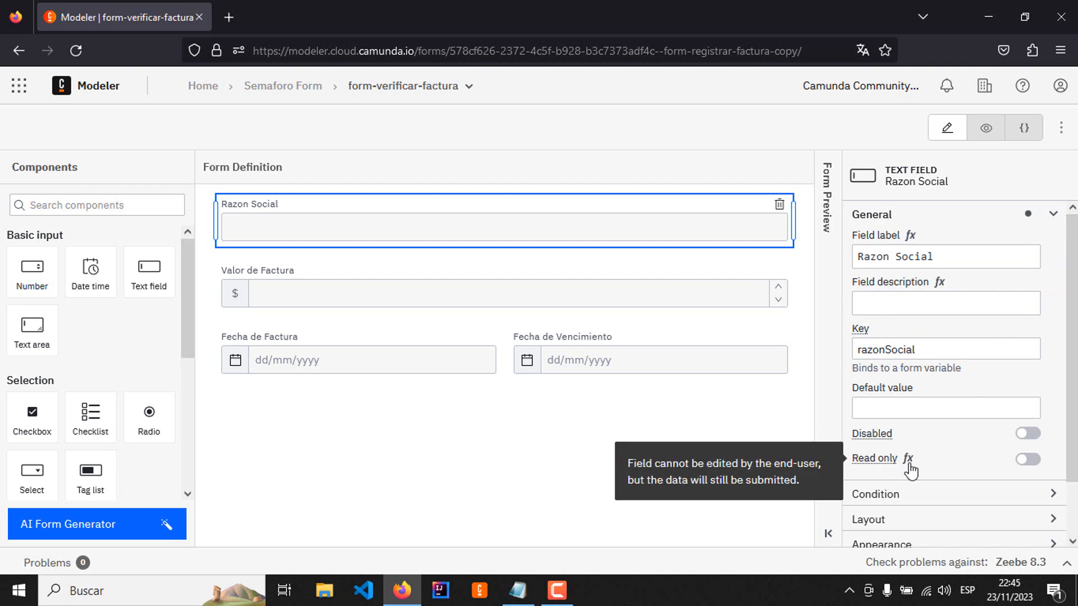
left_click(1033, 460)
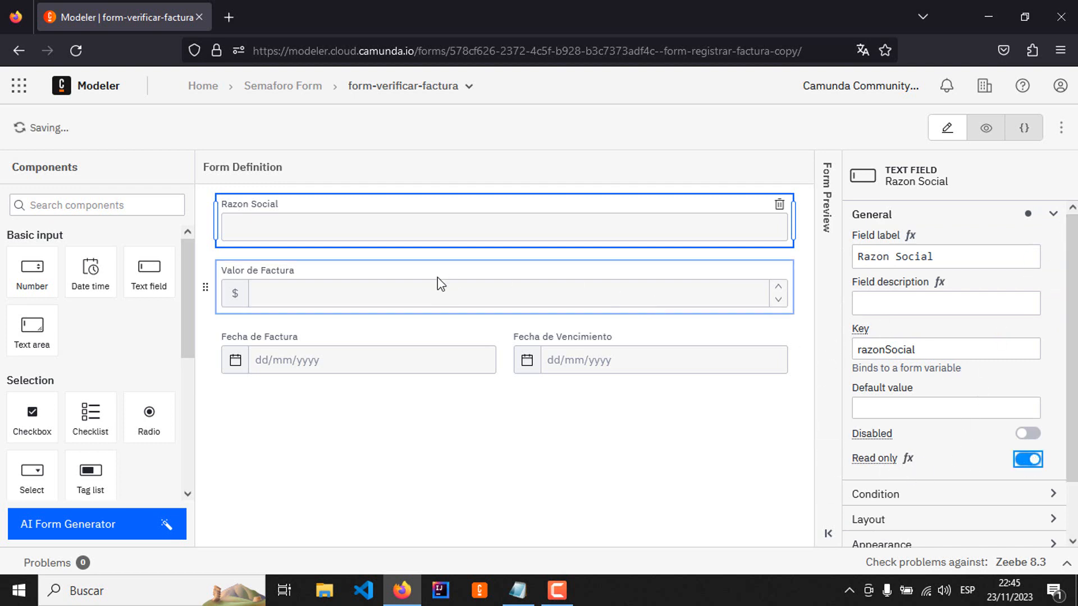
left_click(421, 289)
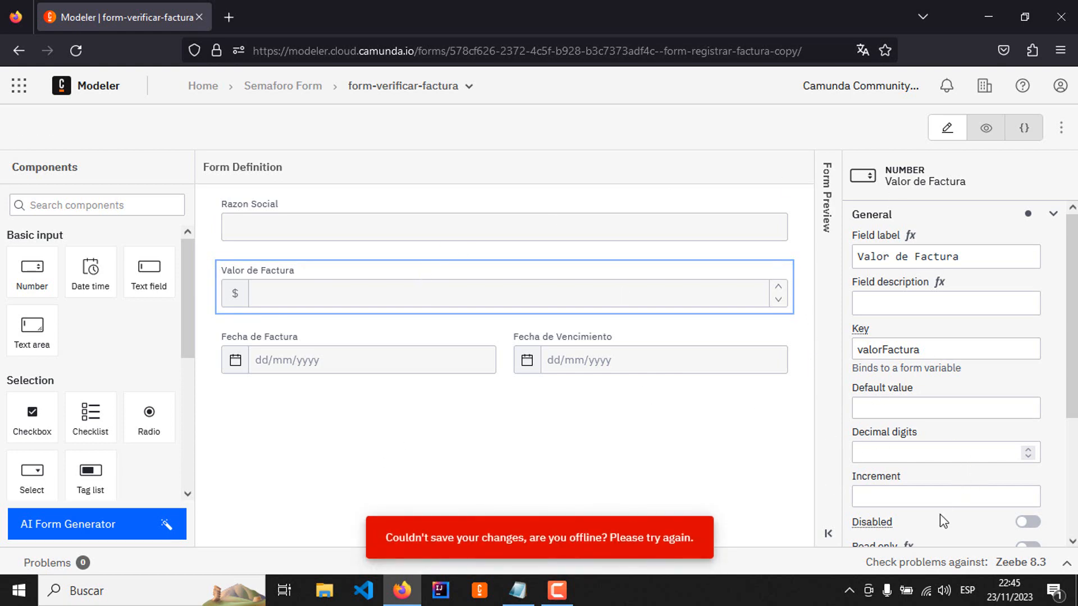
scroll(949, 505, "down", 3)
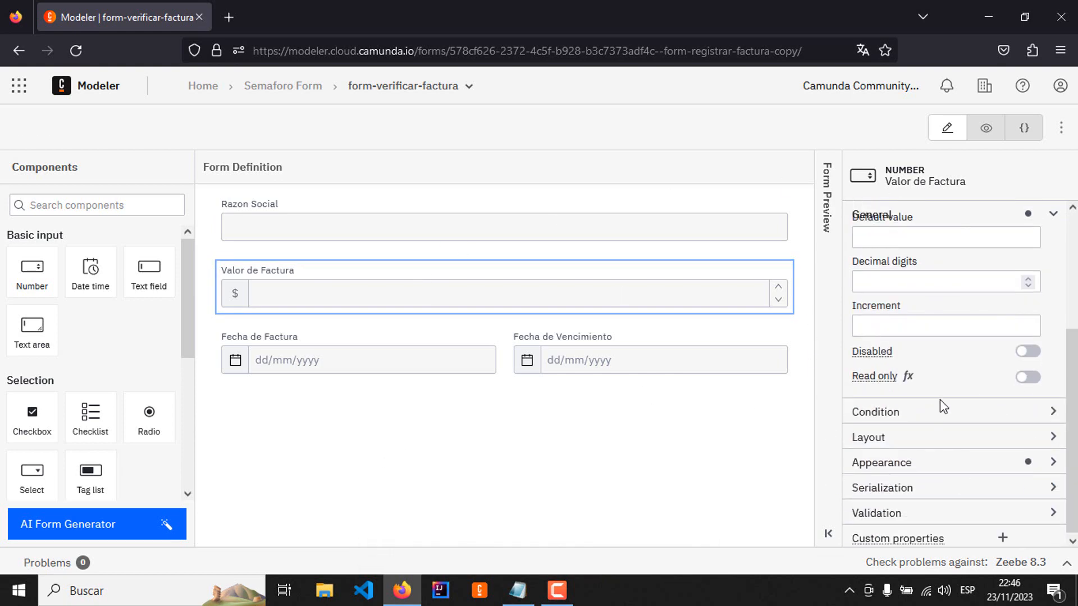
left_click(1038, 384)
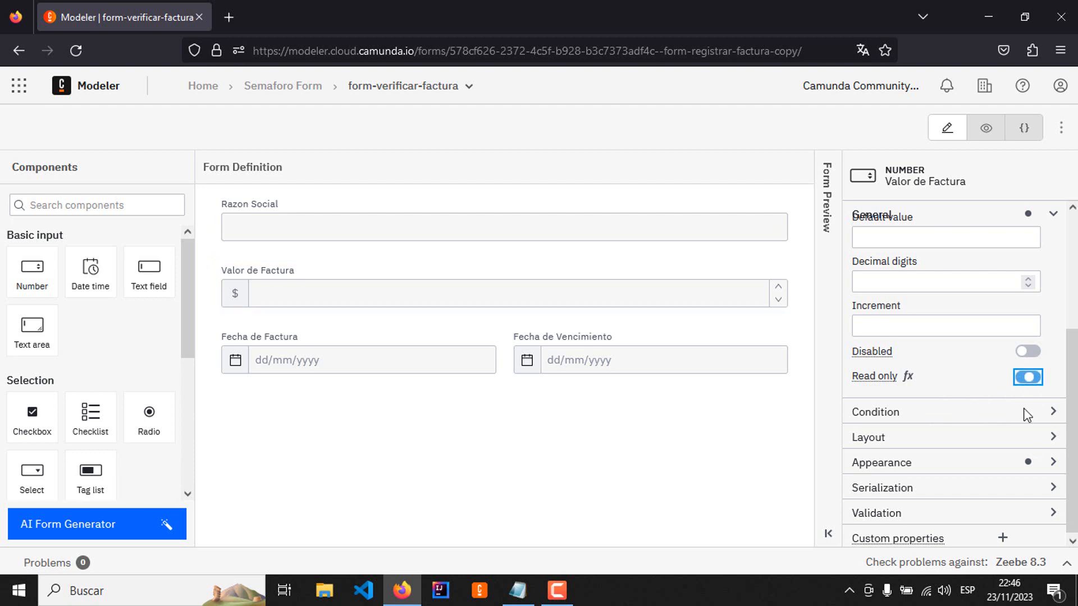
Step: Enable Read only on the Razon Social text field and on the Valor de Factura number field
left_click(457, 226)
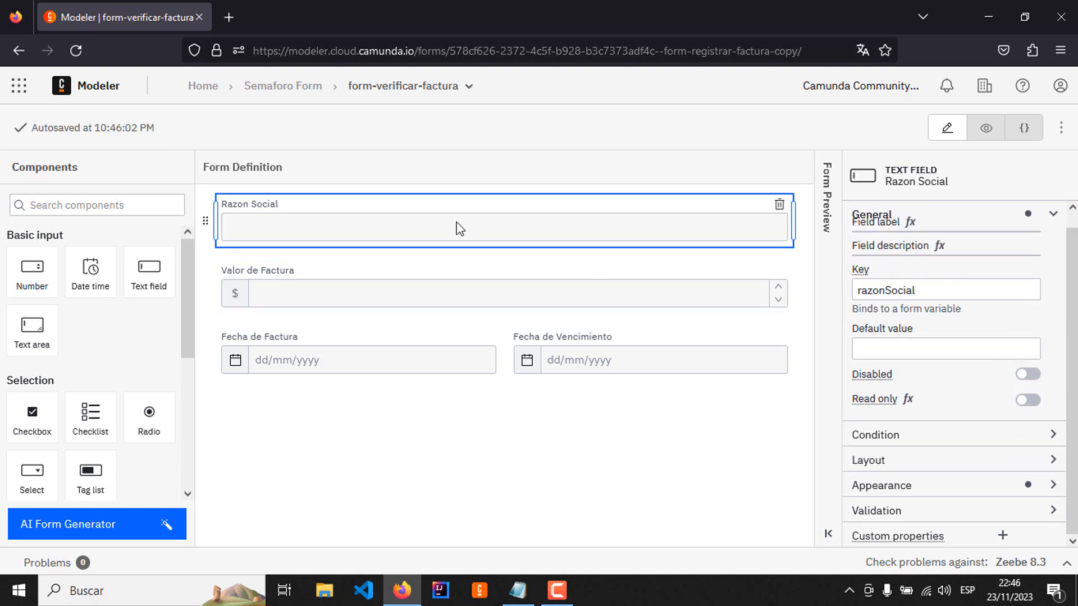
left_click(1028, 401)
left_click(416, 278)
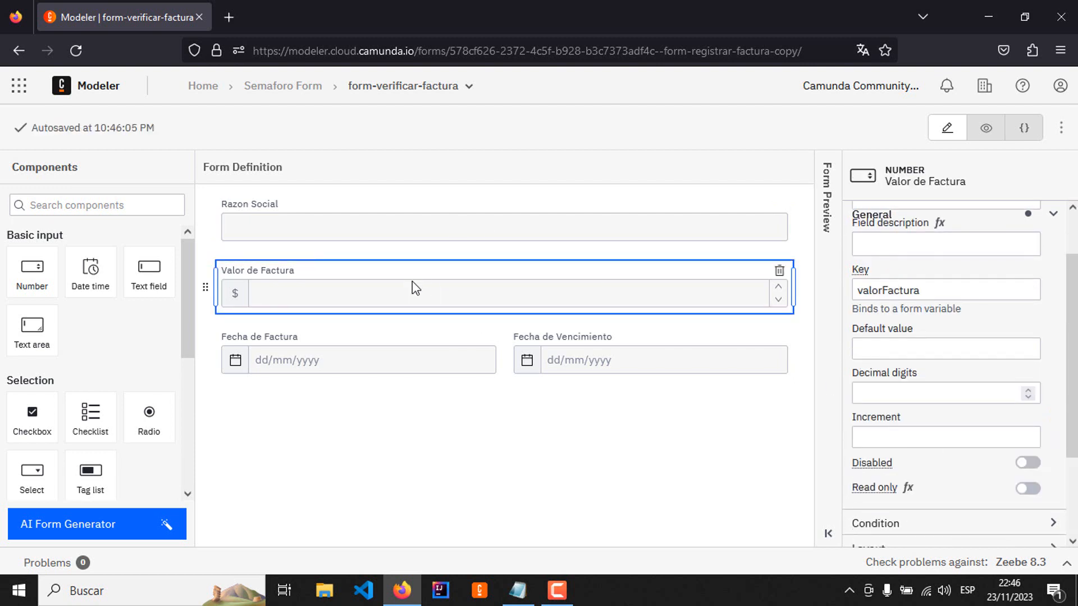
left_click(1031, 489)
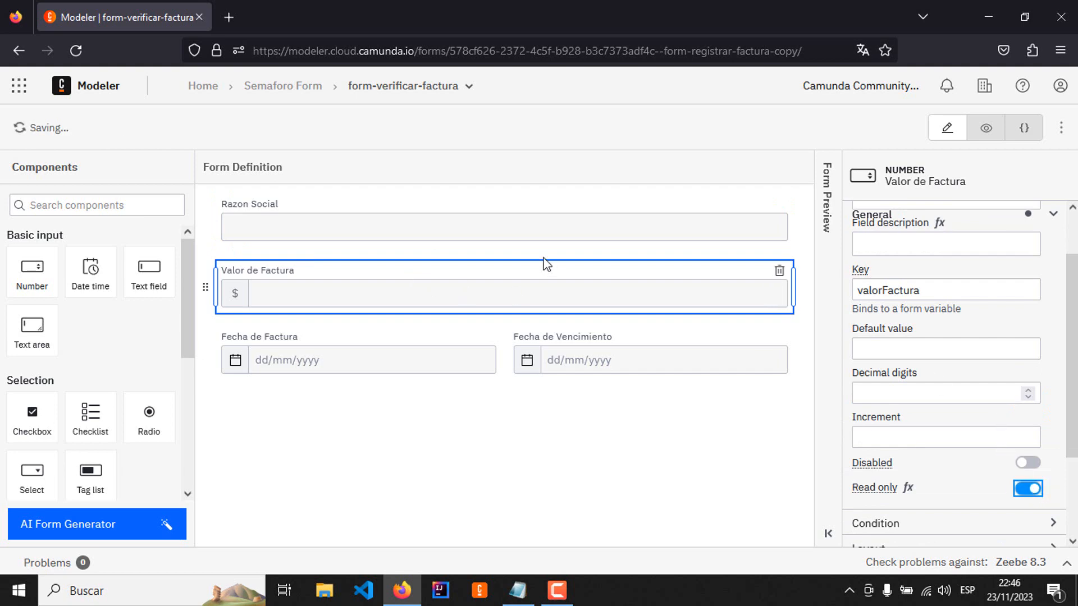
left_click(549, 237)
left_click(490, 289)
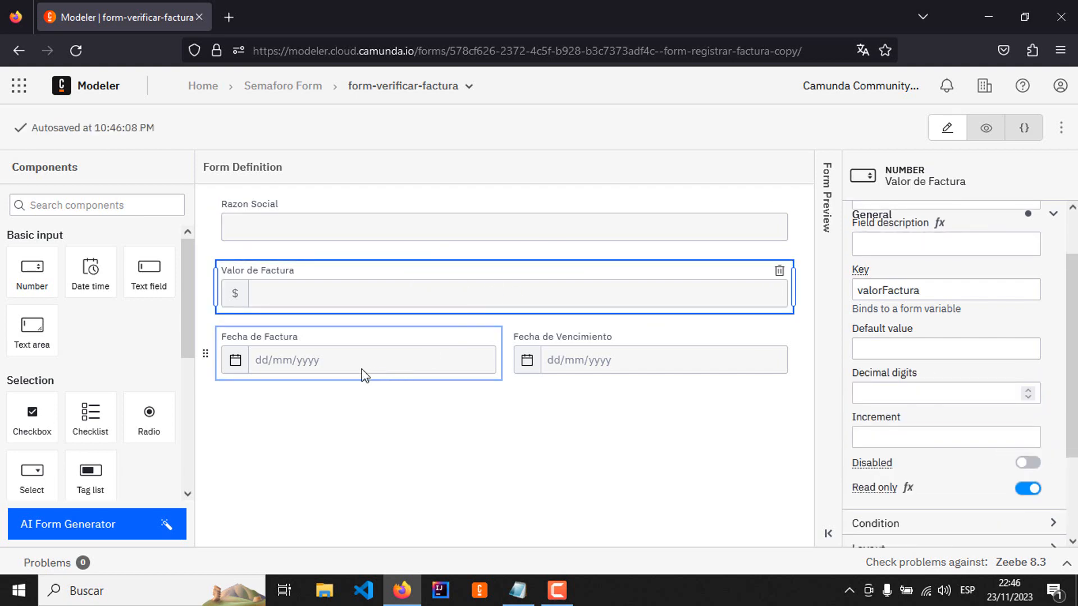
Step: Enable Read only on the Fecha de Factura and Fecha de Vencimiento date fields
left_click(385, 353)
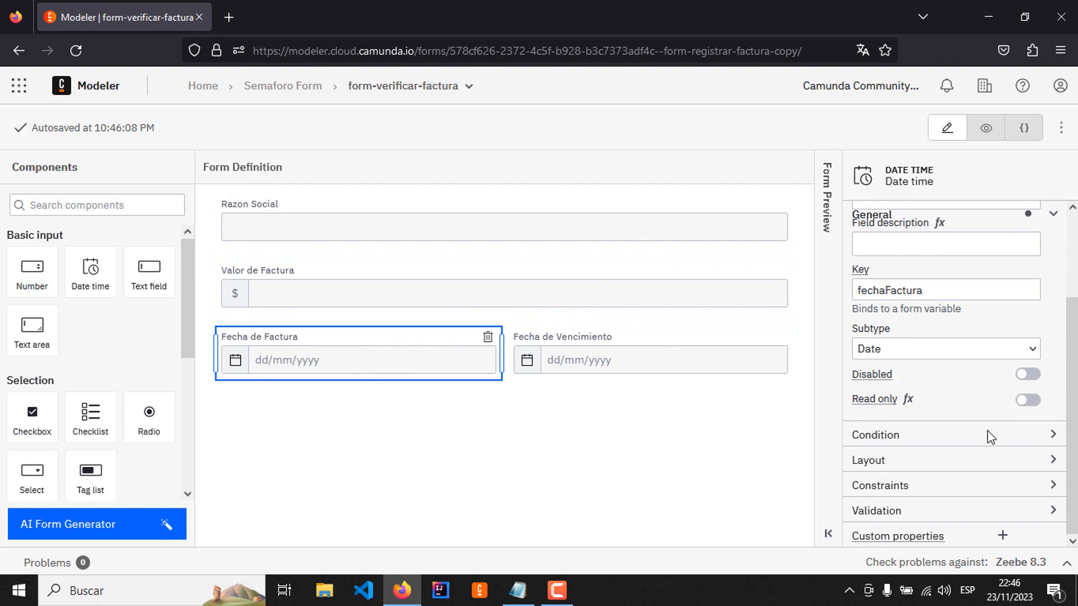
left_click(1028, 400)
left_click(717, 378)
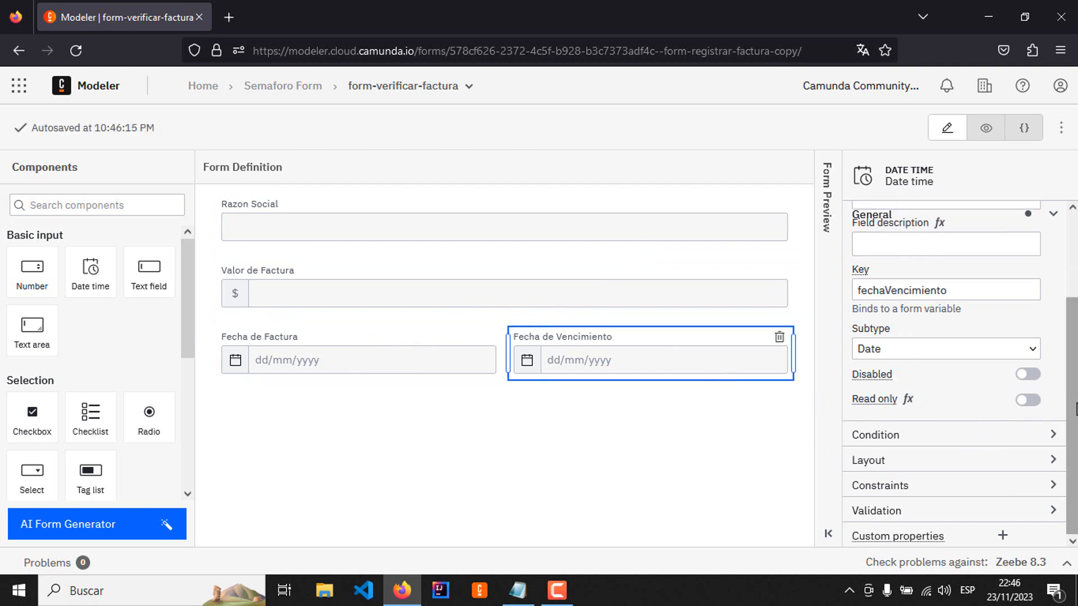
left_click(1028, 400)
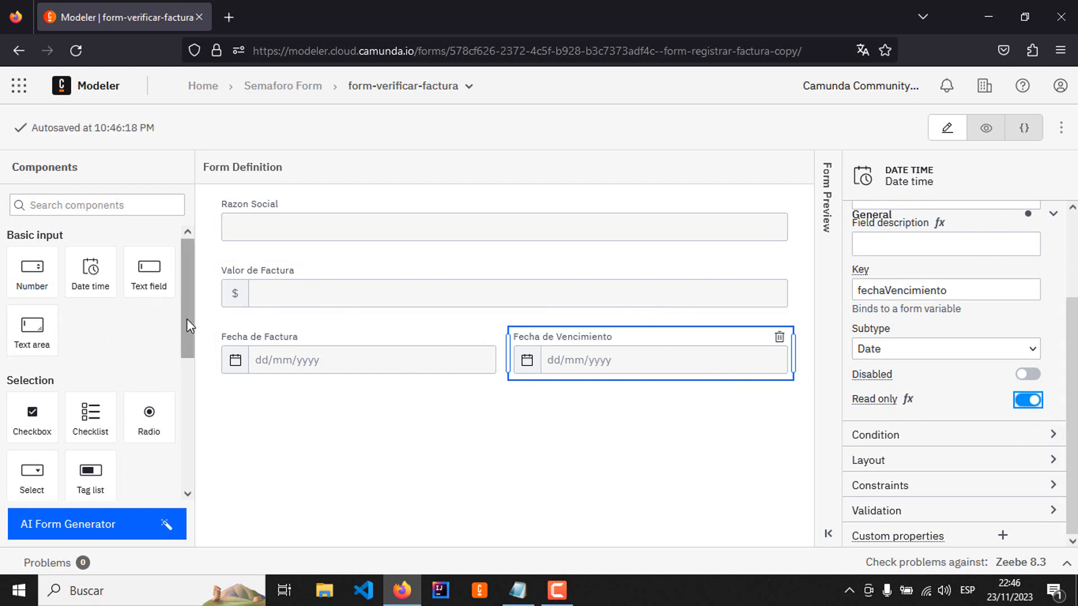
Step: Add a text view below the date fields and set its text to Dias Vencimiento
scroll(177, 393, "down", 5)
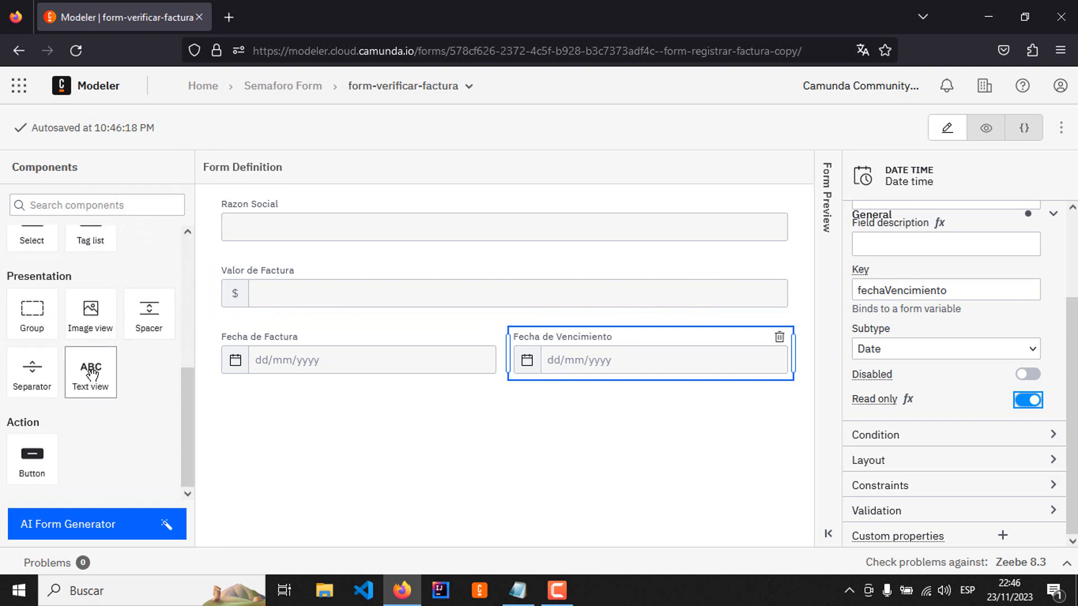
left_click_drag(92, 375, 348, 447)
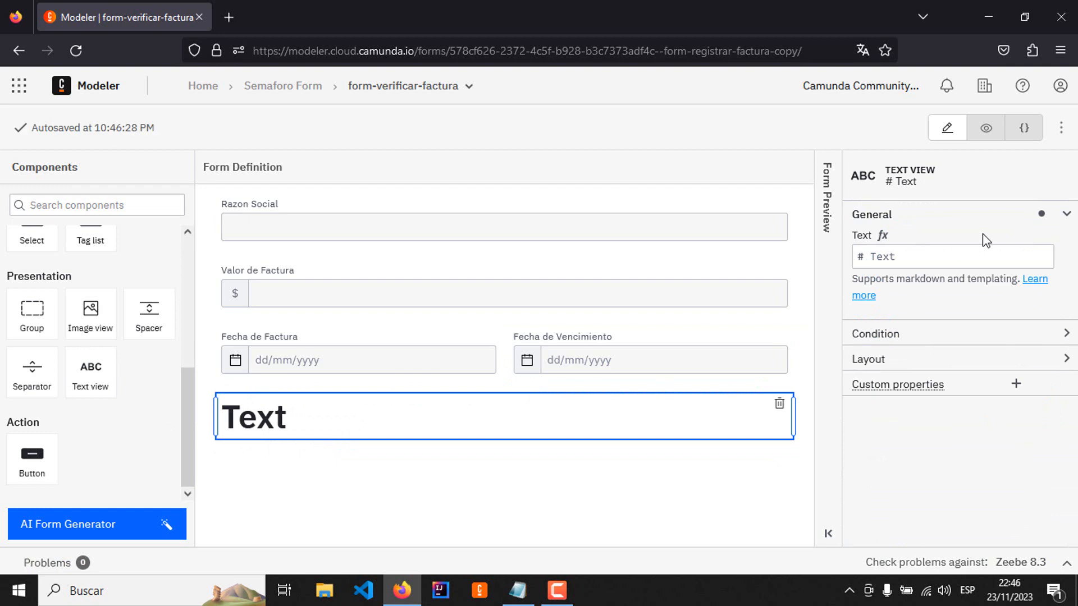
left_click(899, 257)
key("BackSpace")
key("BackSpace")
key("BackSpace")
key("BackSpace")
key("BackSpace")
key("BackSpace")
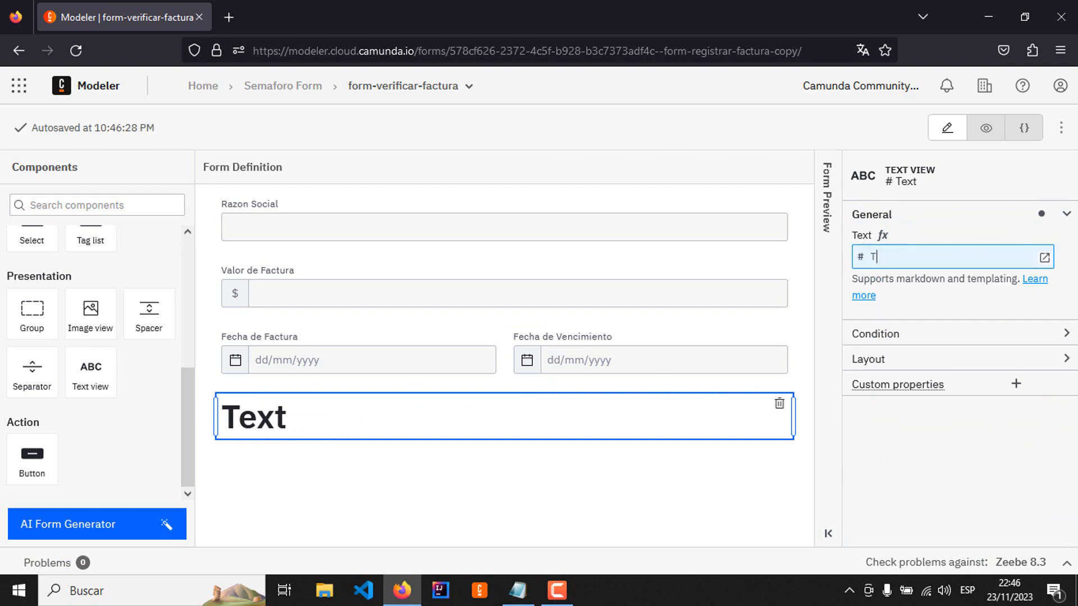
type("Dias ")
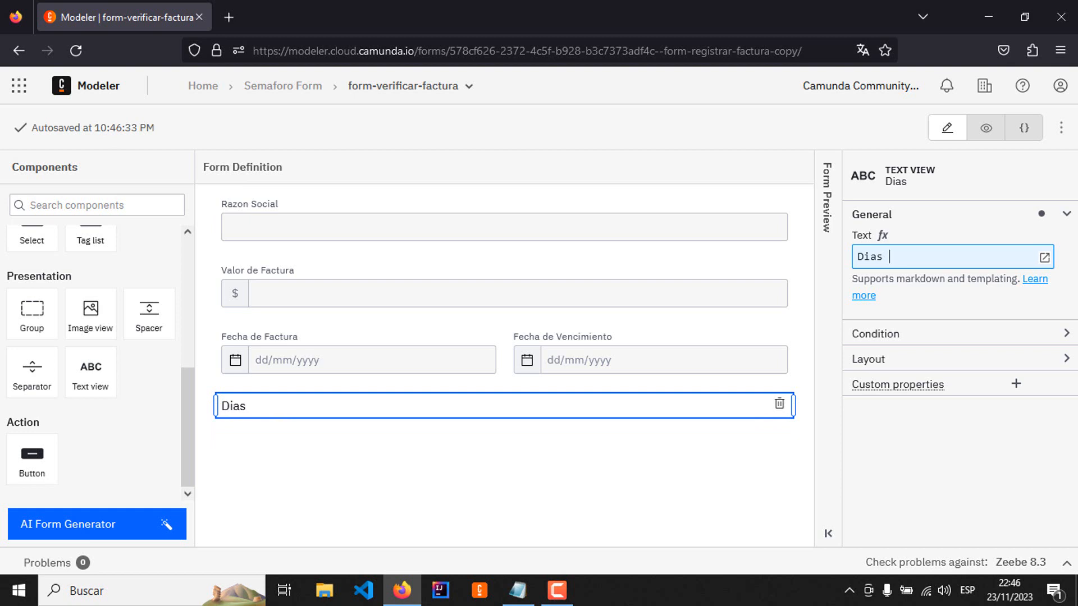
type("Vencim")
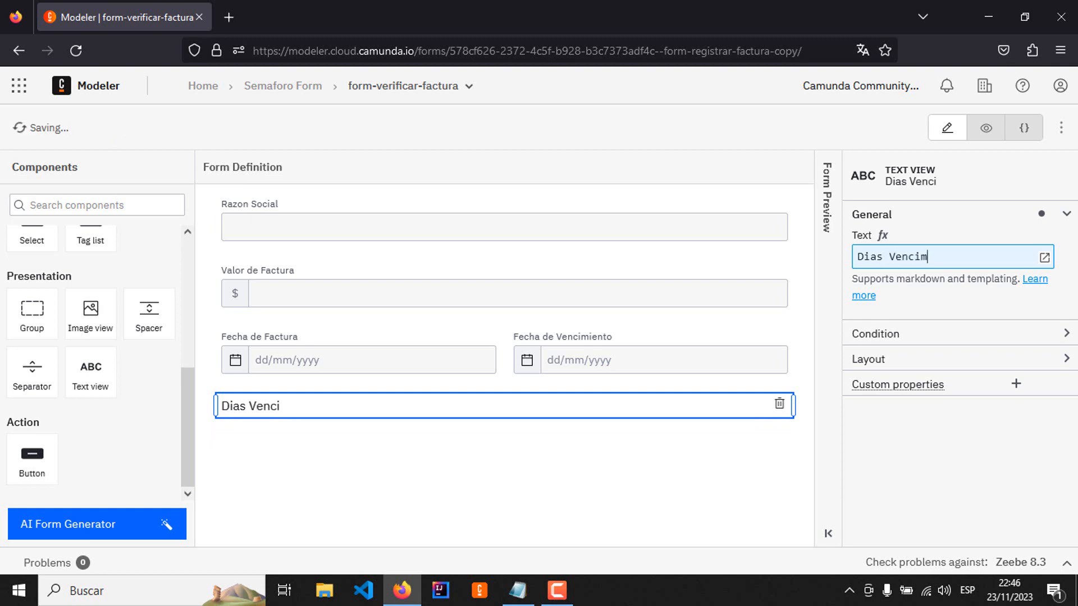
type("iento")
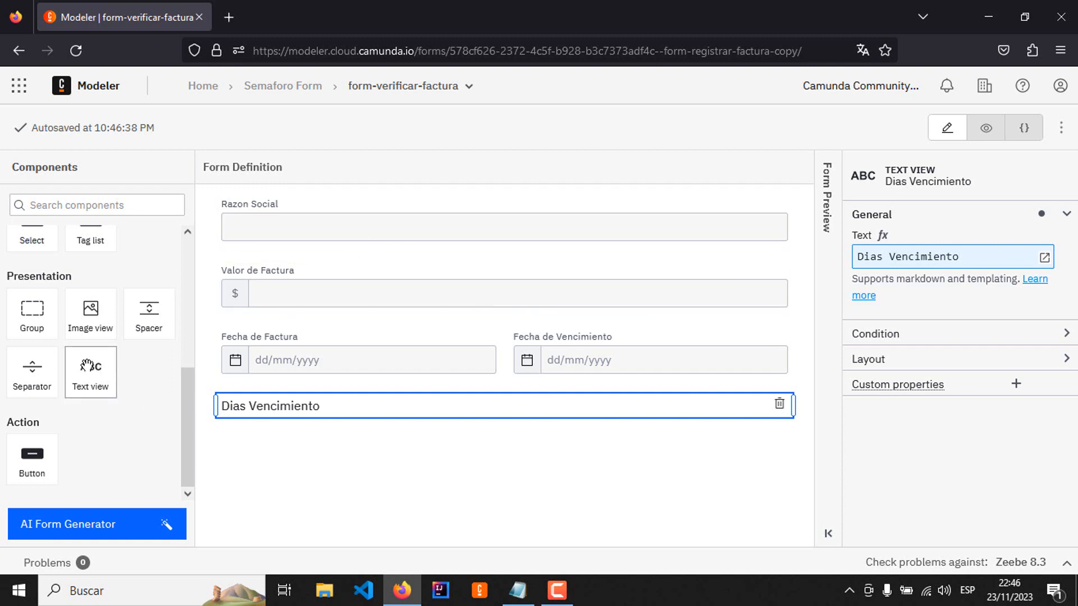
Step: Add a second text view beside Dias Vencimiento and make its text a FEEL expression
left_click_drag(87, 366, 230, 413)
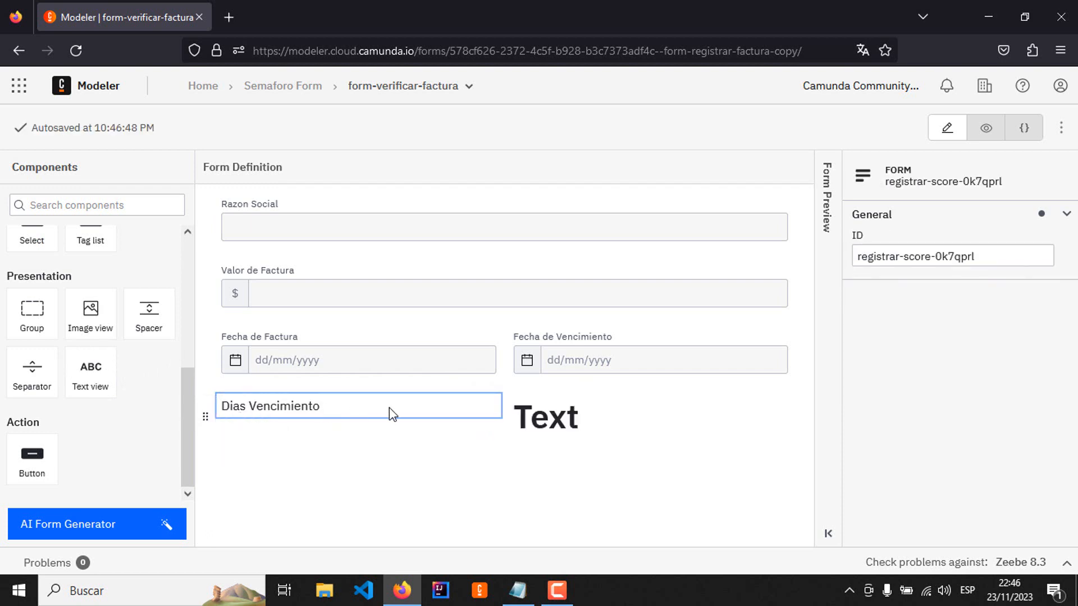
left_click(598, 425)
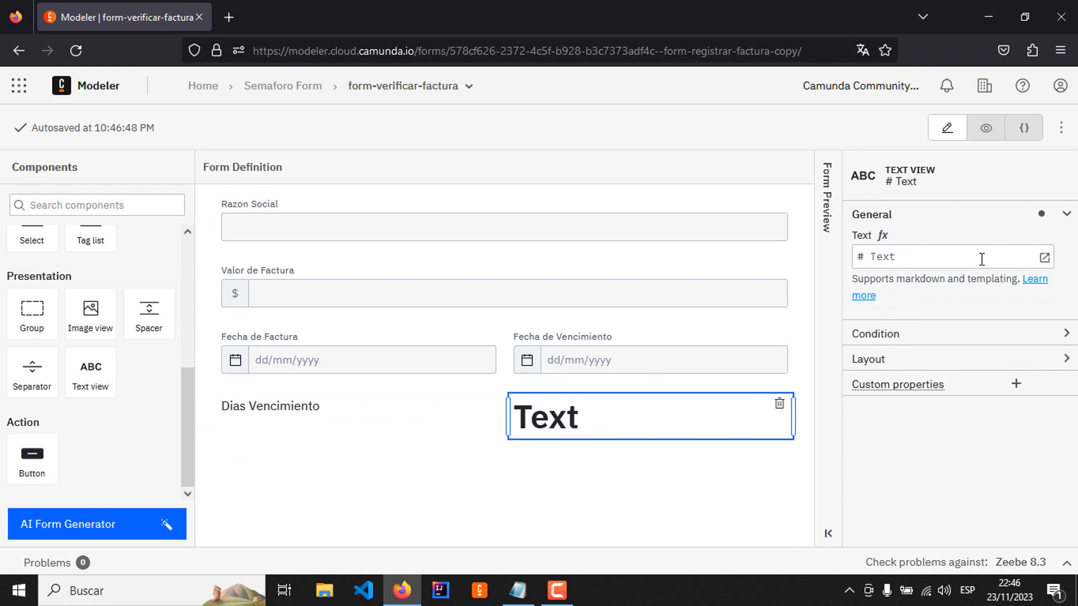
left_click(882, 236)
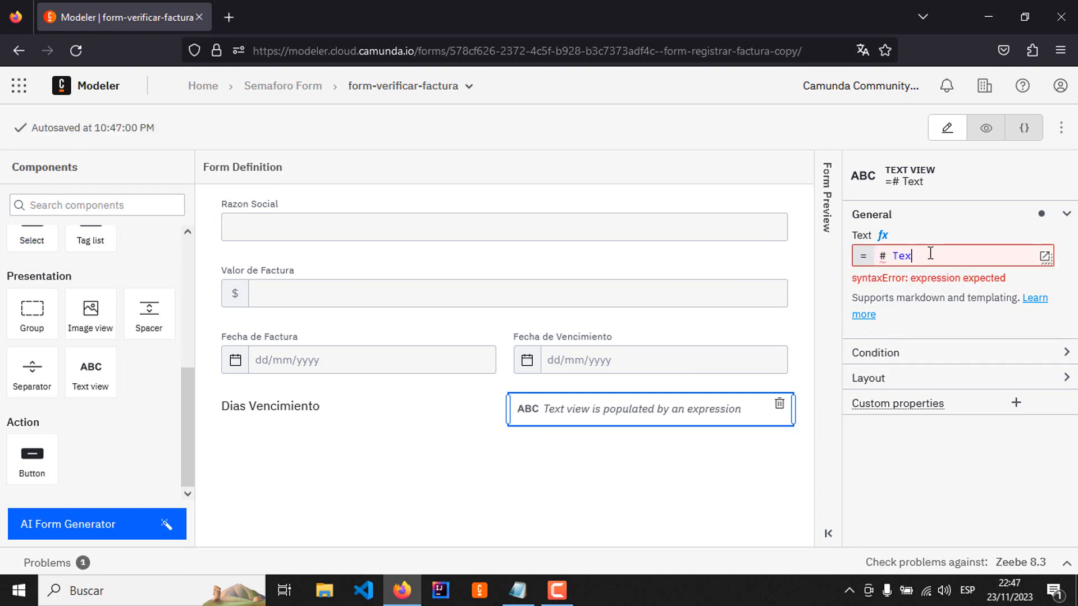
Step: Set the expression of the new text view to diasVencimiento
key("BackSpace")
key("BackSpace")
key("BackSpace")
key("BackSpace")
key("BackSpace")
type("d")
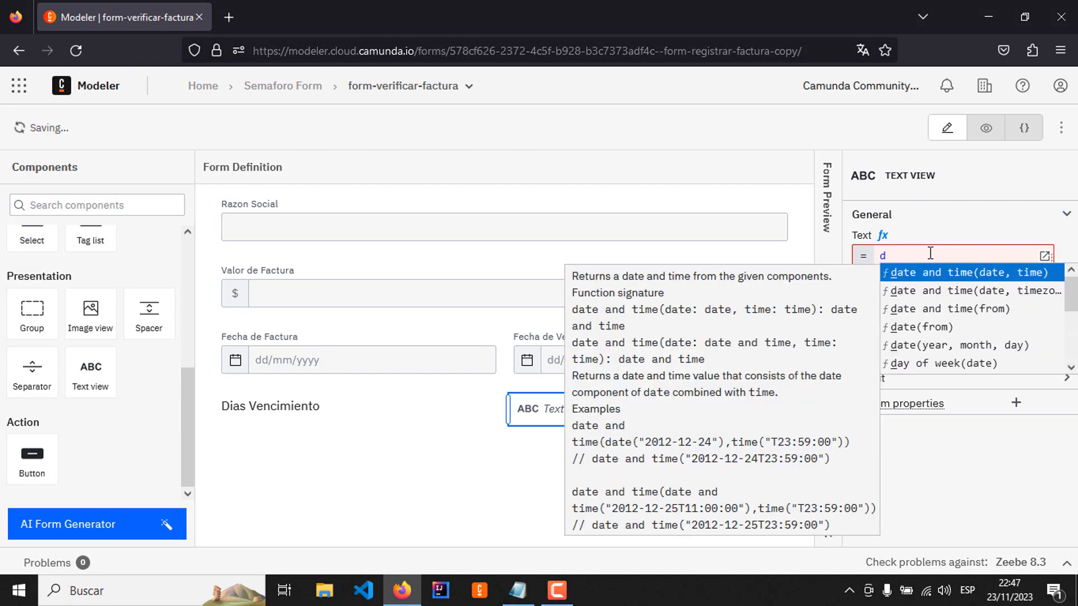
type("ias")
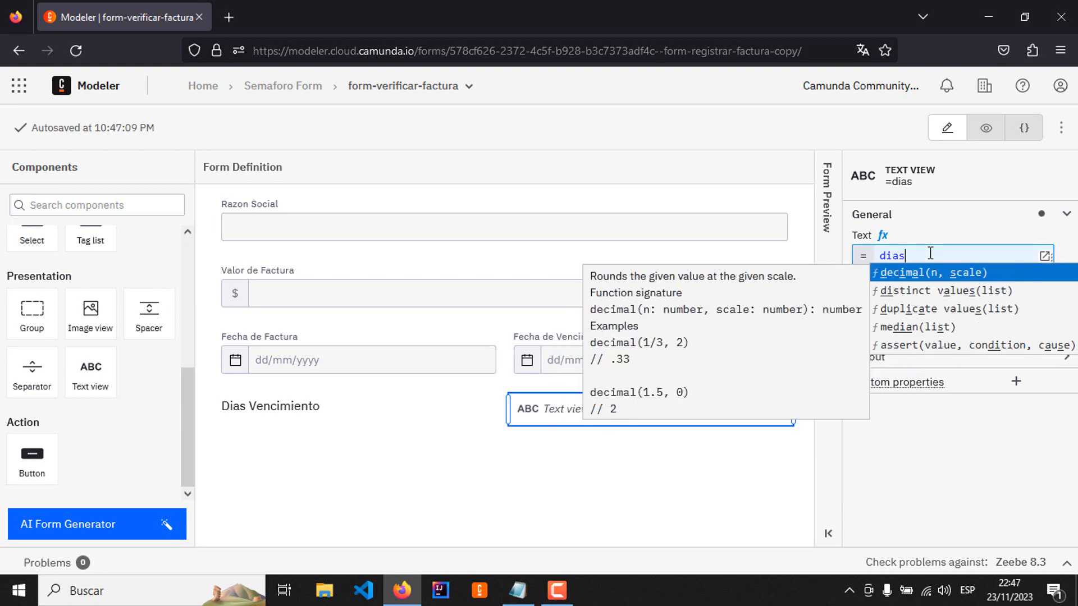
type("Venci")
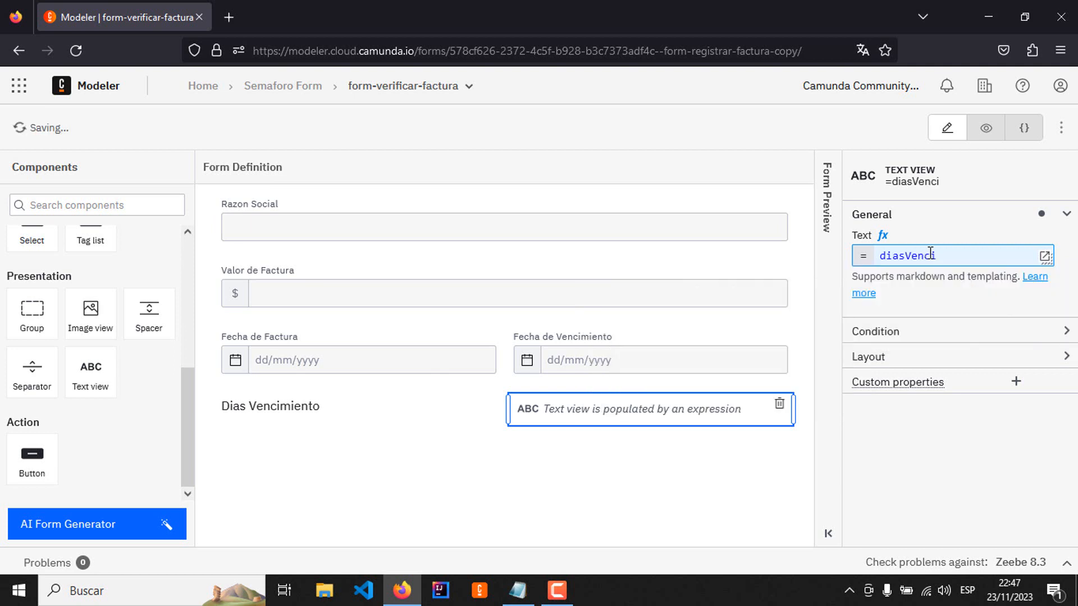
type("min")
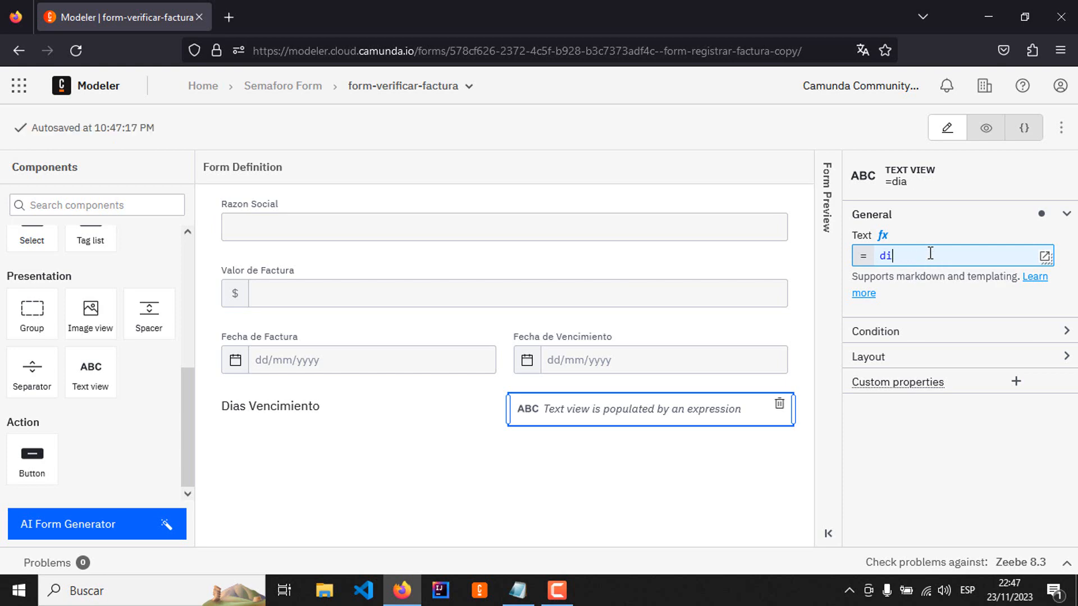
type("dias")
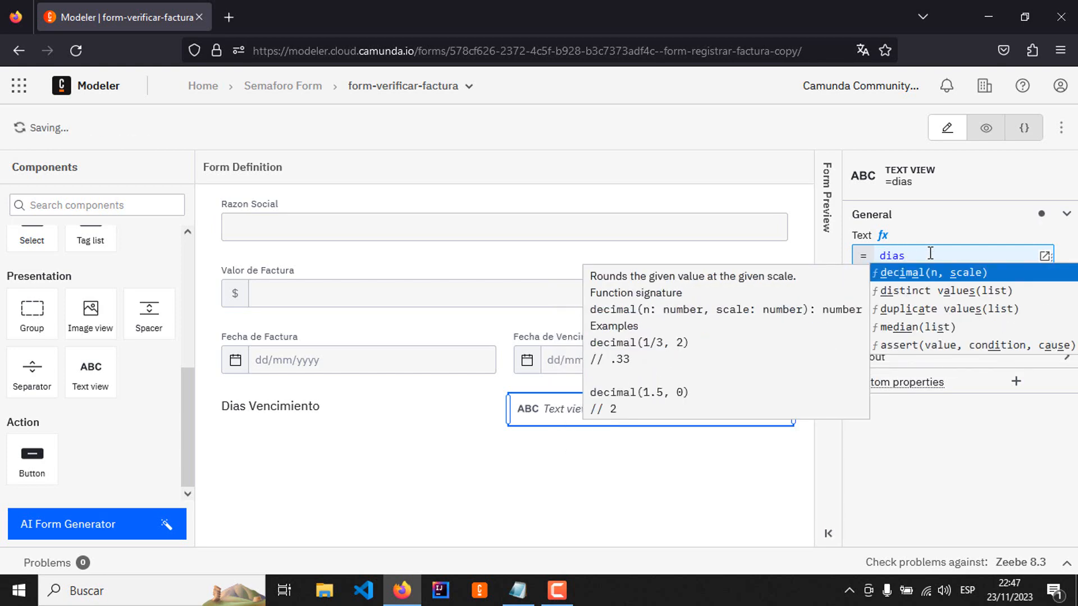
type("Venci")
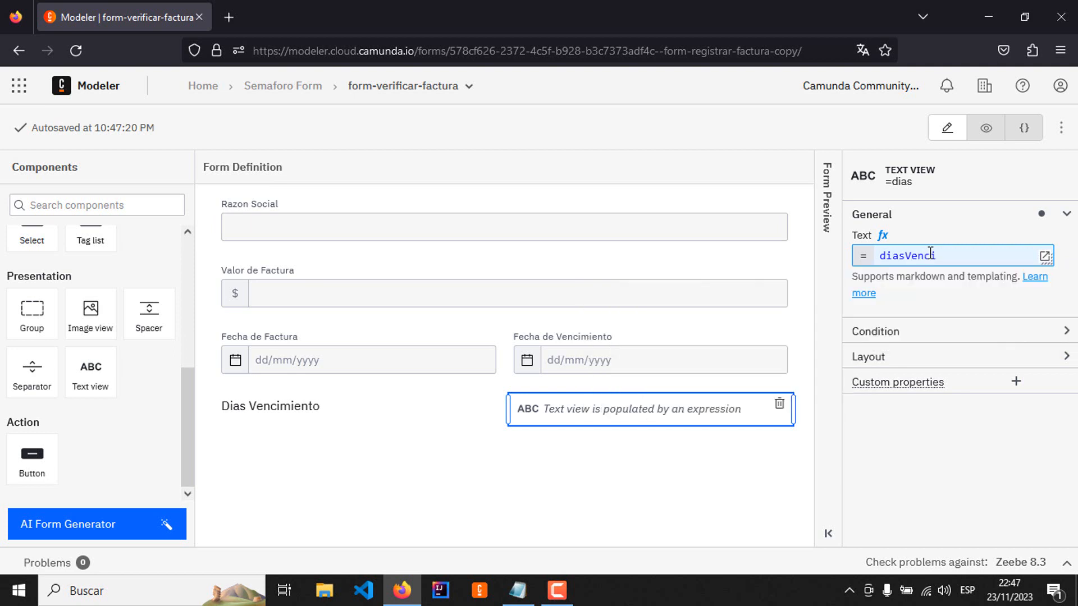
type("miento")
Step: Check the diasVencimiento output mapping of the Registrar factura task in the SemaforoForm diagram, and reopen form-verificar-factura
left_click(287, 87)
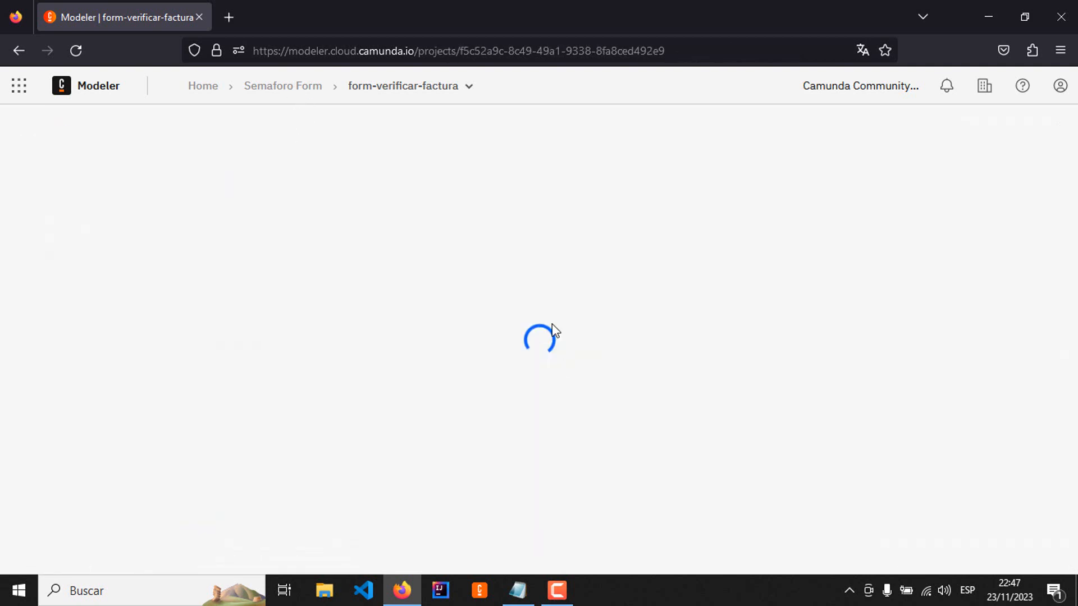
left_click(157, 384)
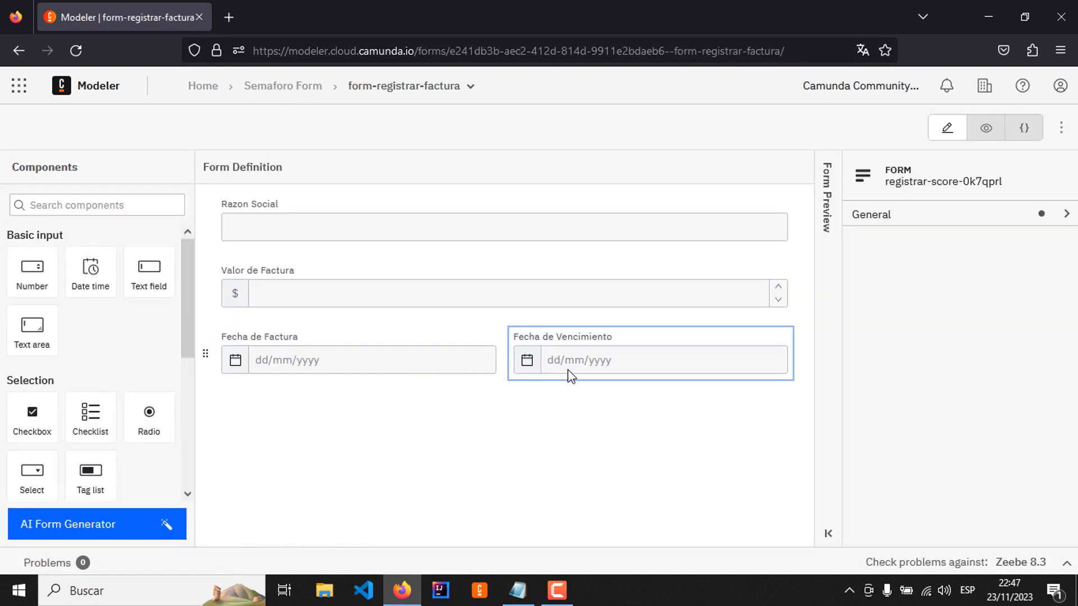
left_click(288, 86)
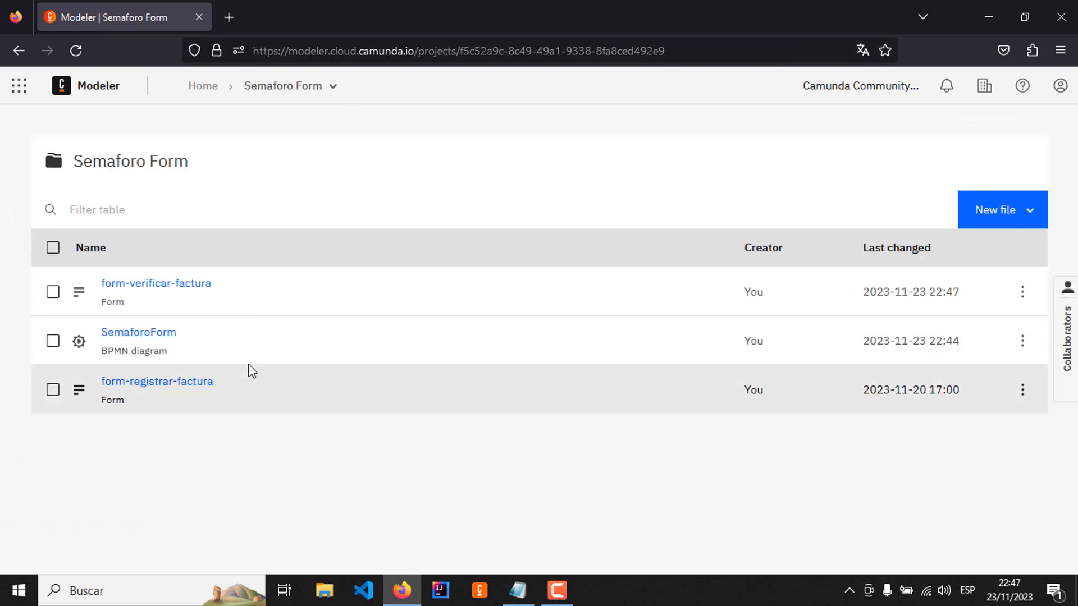
left_click(166, 332)
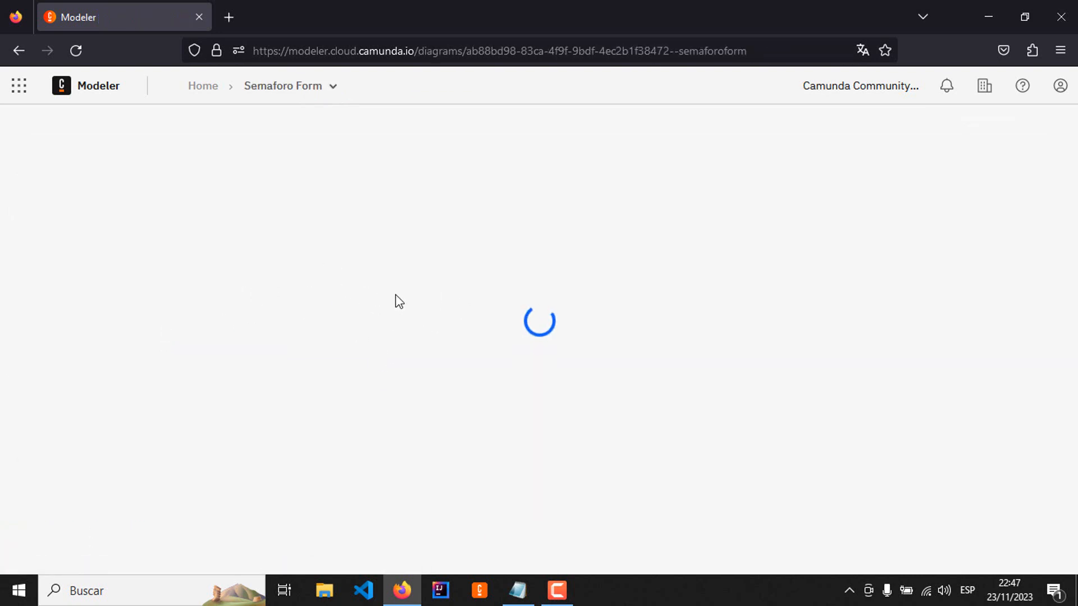
left_click(259, 267)
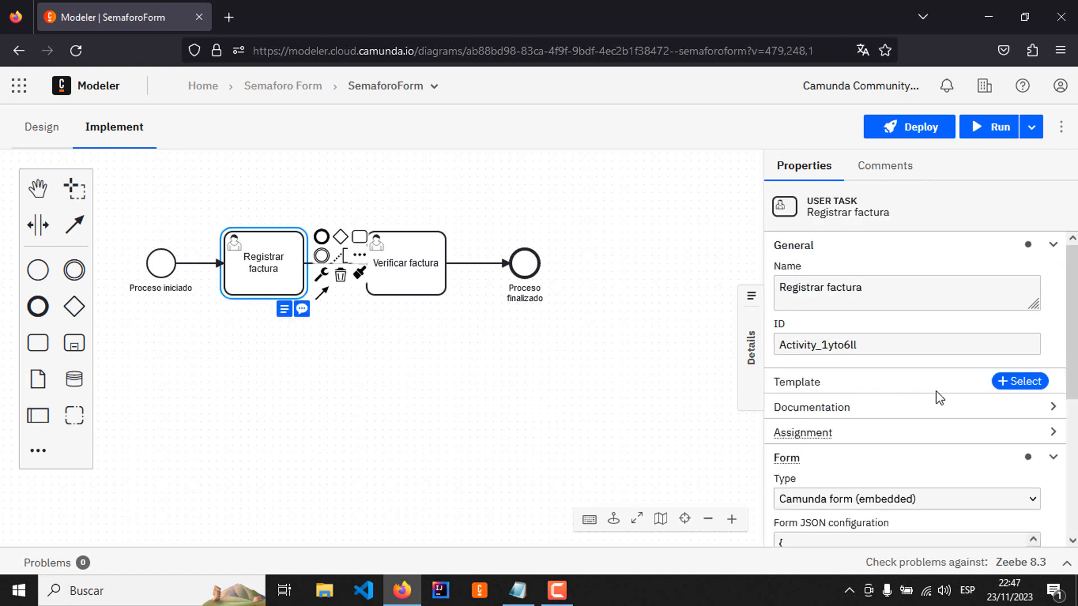
scroll(954, 410, "down", 3)
scroll(977, 430, "down", 10)
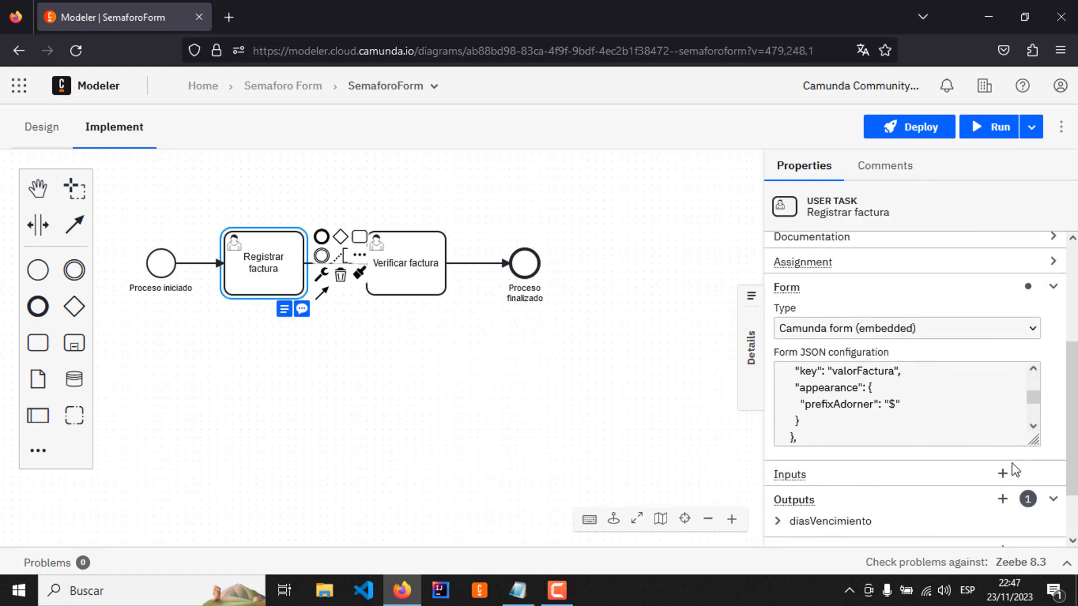
scroll(954, 516, "down", 3)
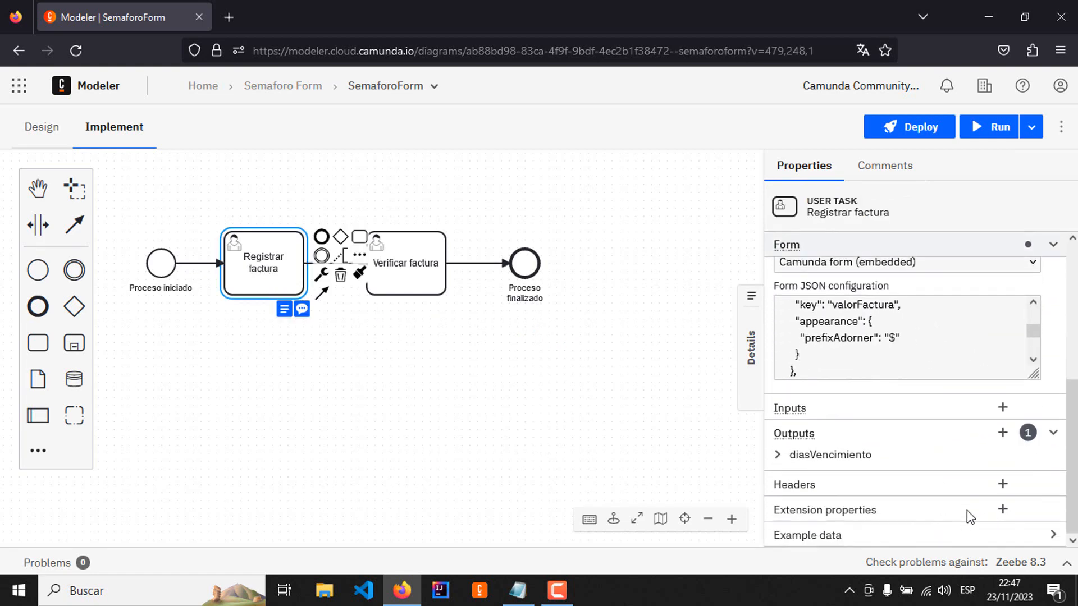
left_click(777, 455)
scroll(935, 487, "down", 2)
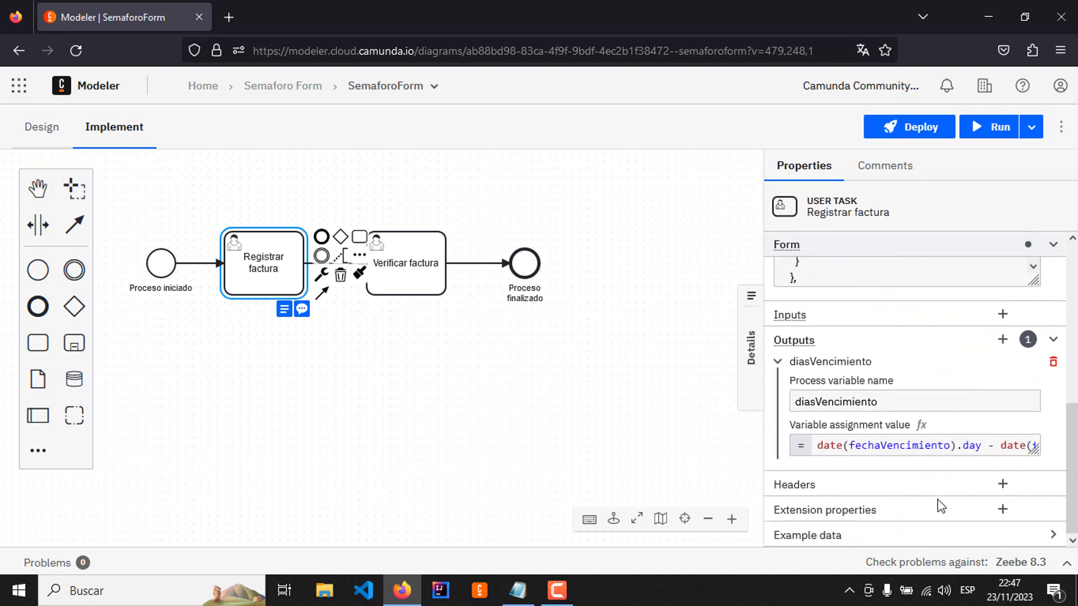
left_click(276, 91)
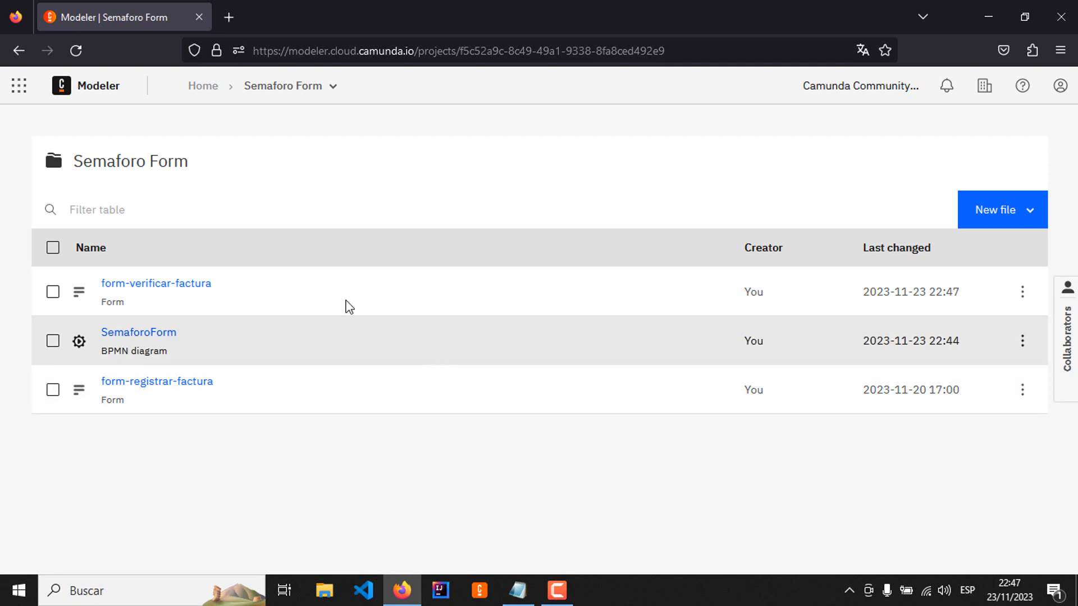
left_click(160, 288)
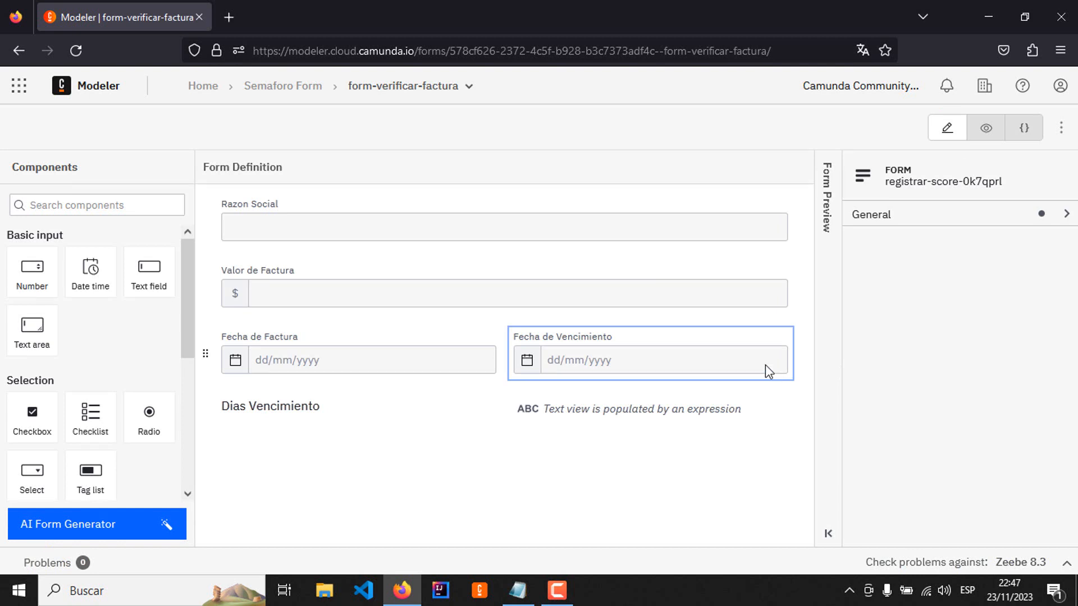
Step: Embed form-verificar-factura in the Verificar factura user task of the SemaforoForm diagram
left_click(288, 87)
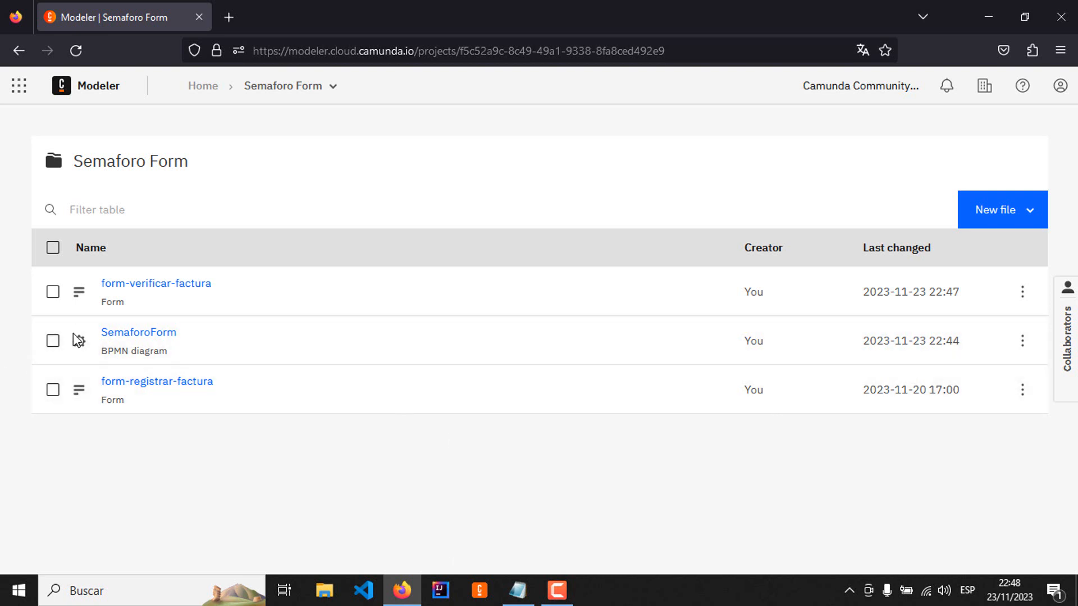
left_click(139, 333)
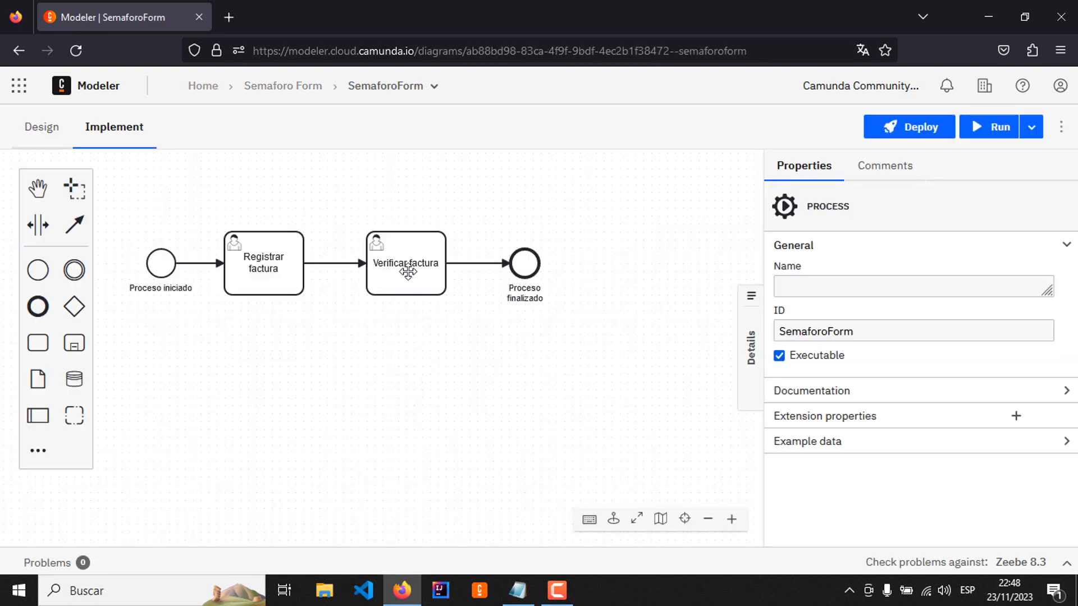
left_click(408, 272)
left_click(426, 312)
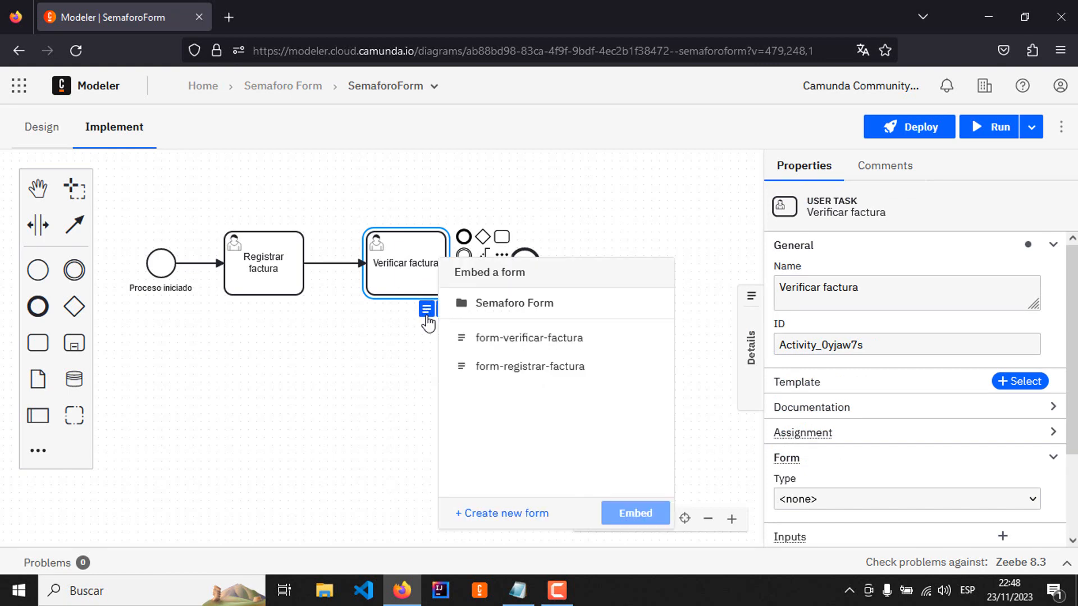
left_click(549, 341)
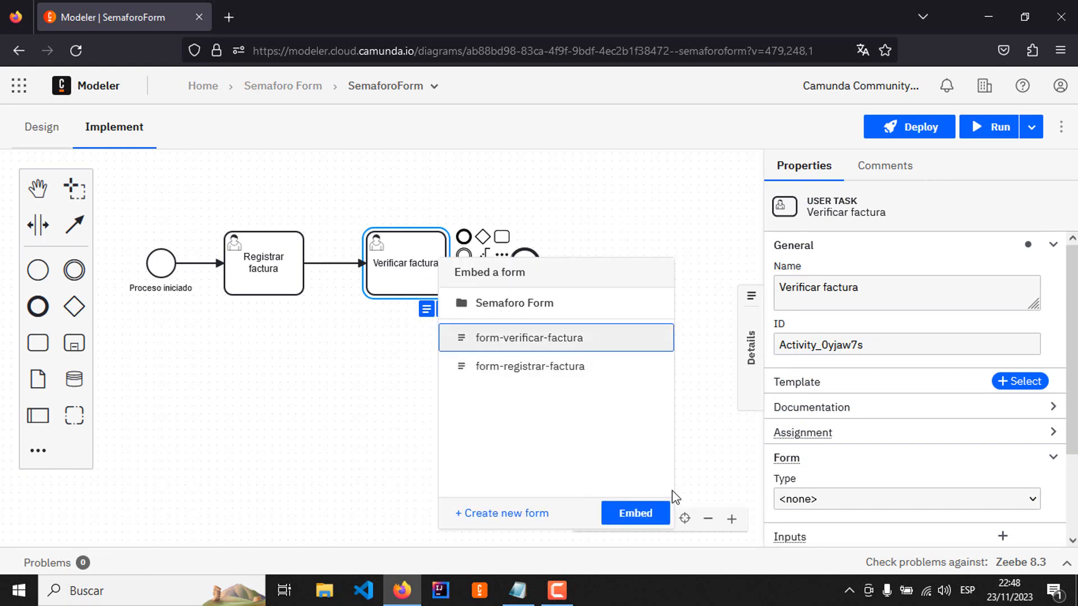
left_click(646, 514)
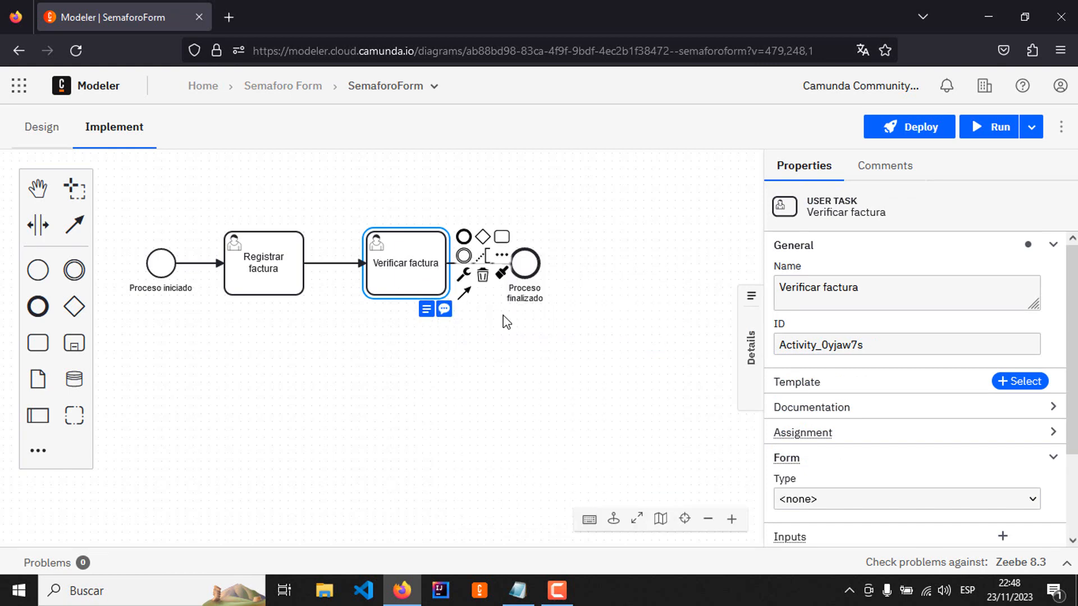
Step: Preview the forms embedded in the Registrar factura and Verificar factura tasks
left_click(261, 269)
left_click(286, 315)
left_click(290, 294)
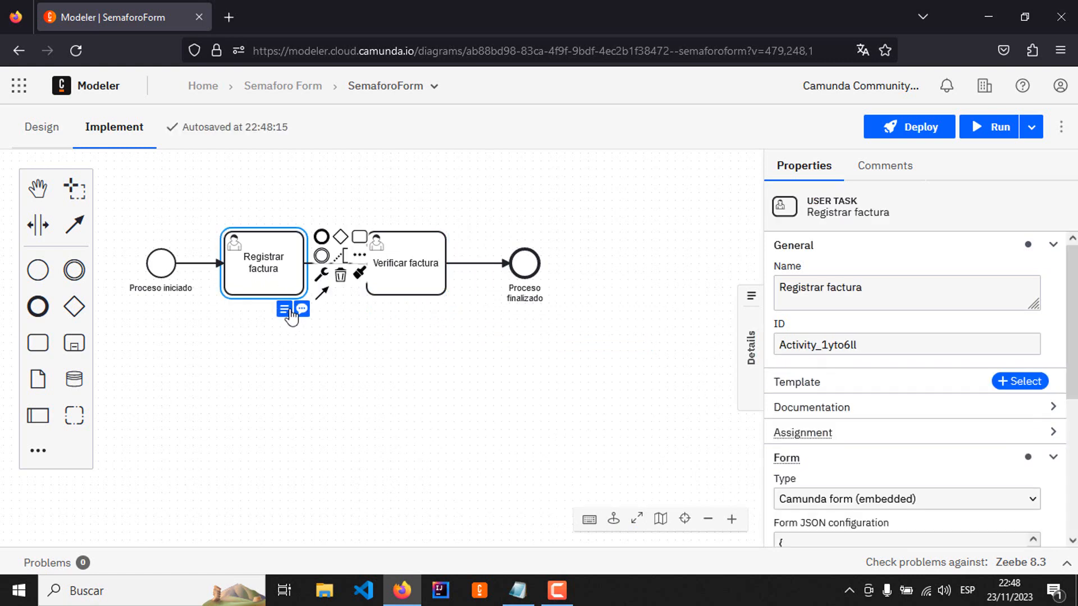
left_click(424, 291)
mouse_move(427, 309)
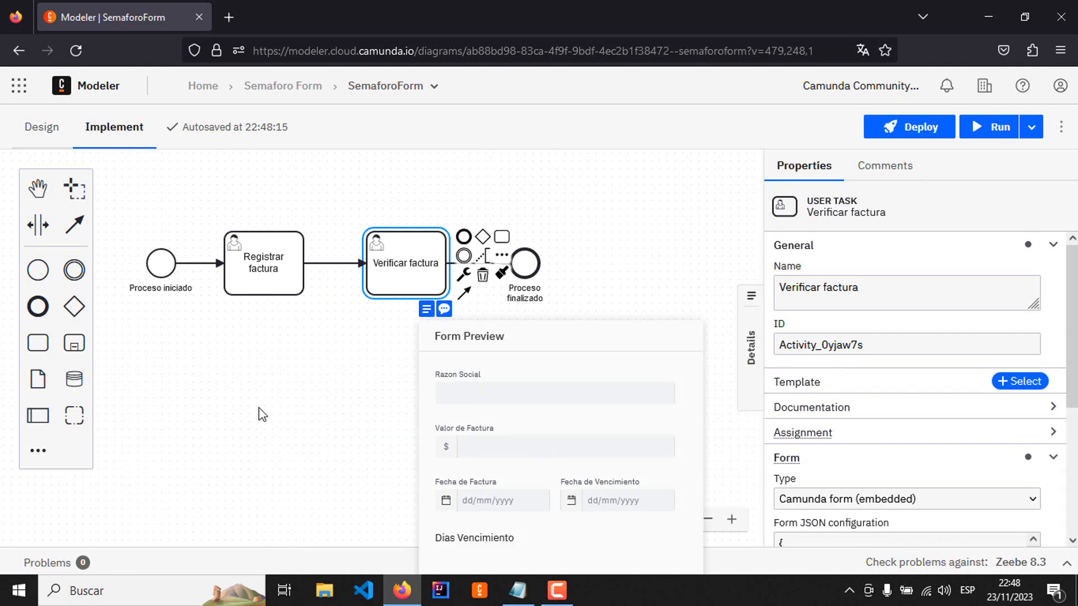
Step: Deploy the SemaforoForm diagram and run a new process instance on the Cutting-Edge Cluster without variables
left_click(917, 129)
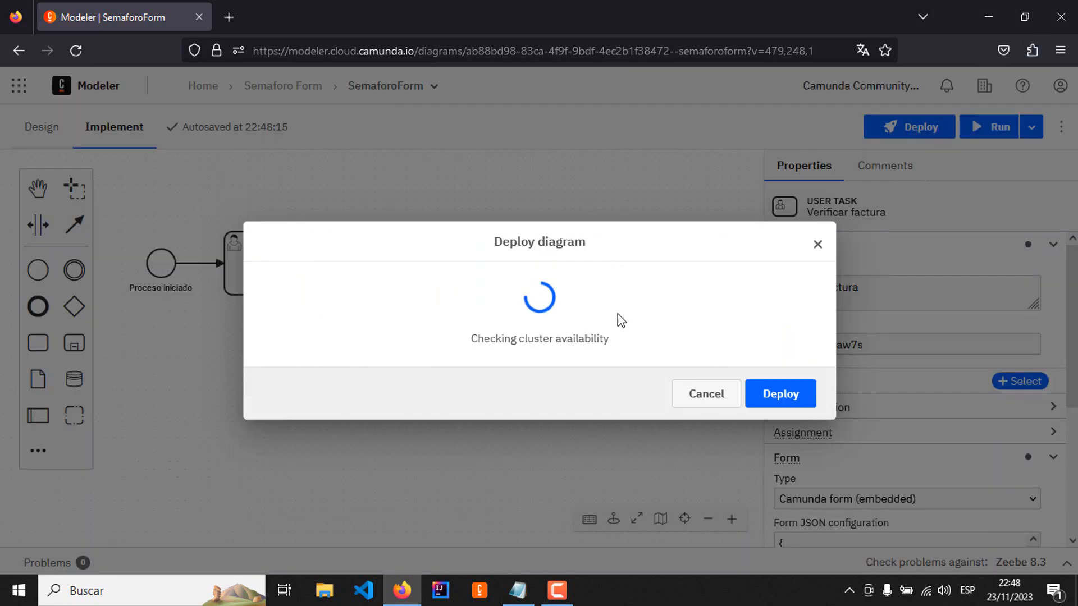
left_click(780, 457)
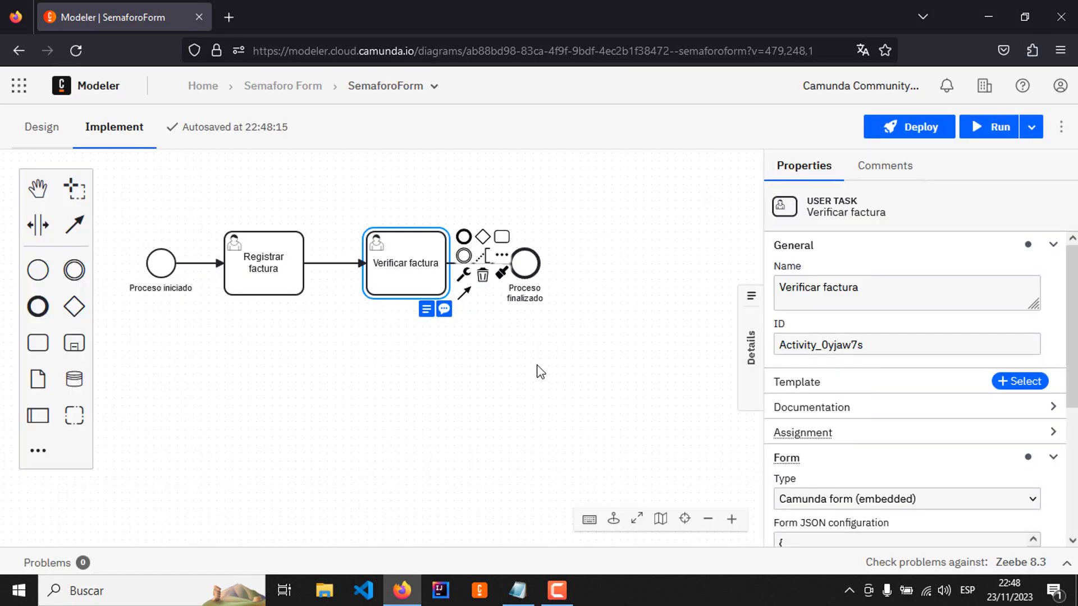
left_click(995, 133)
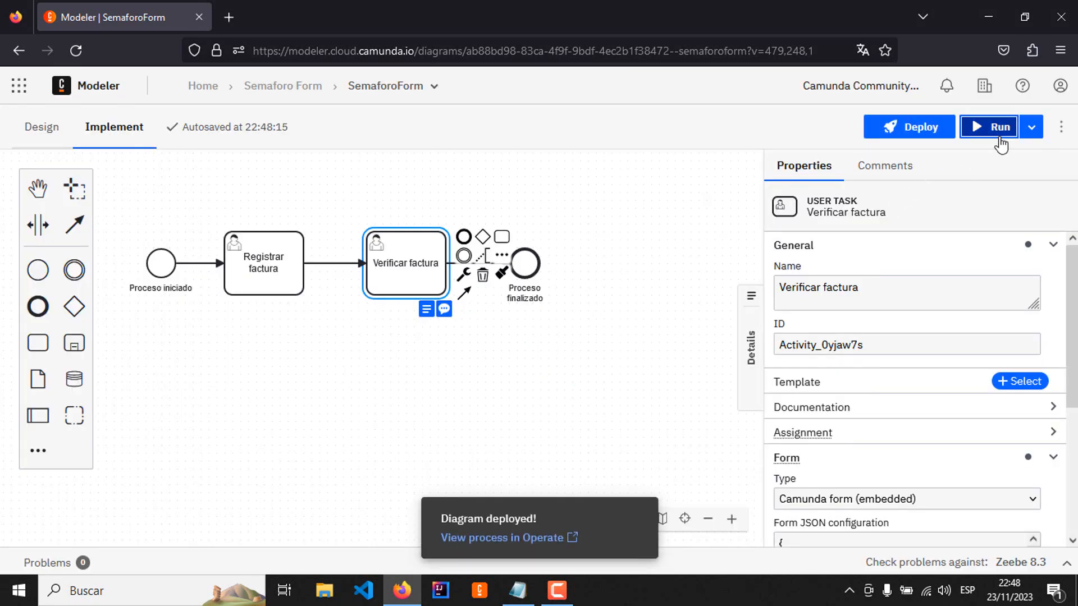
scroll(671, 418, "down", 2)
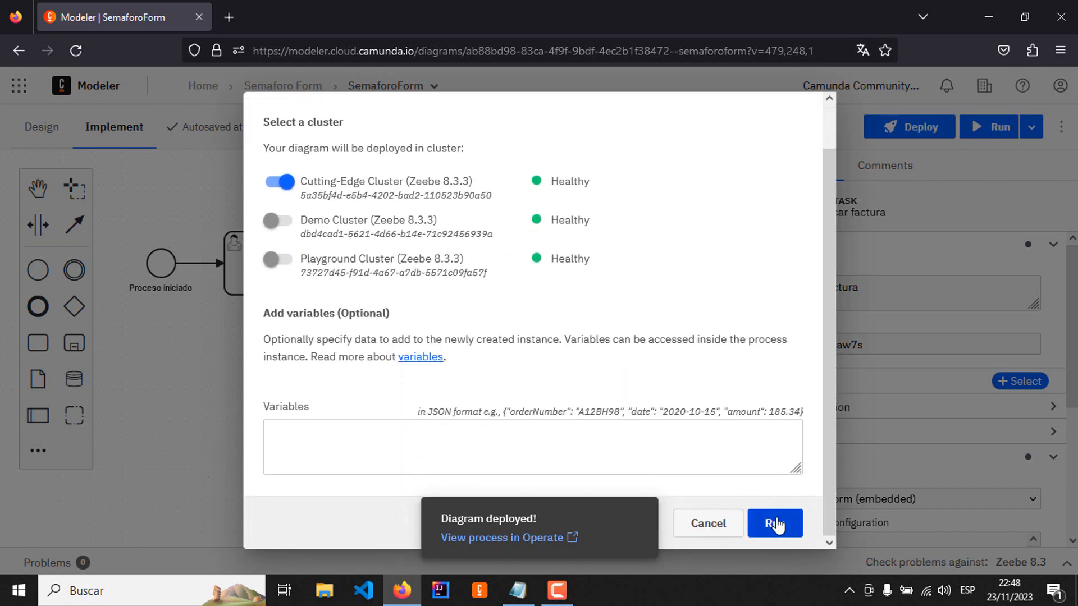
left_click(769, 528)
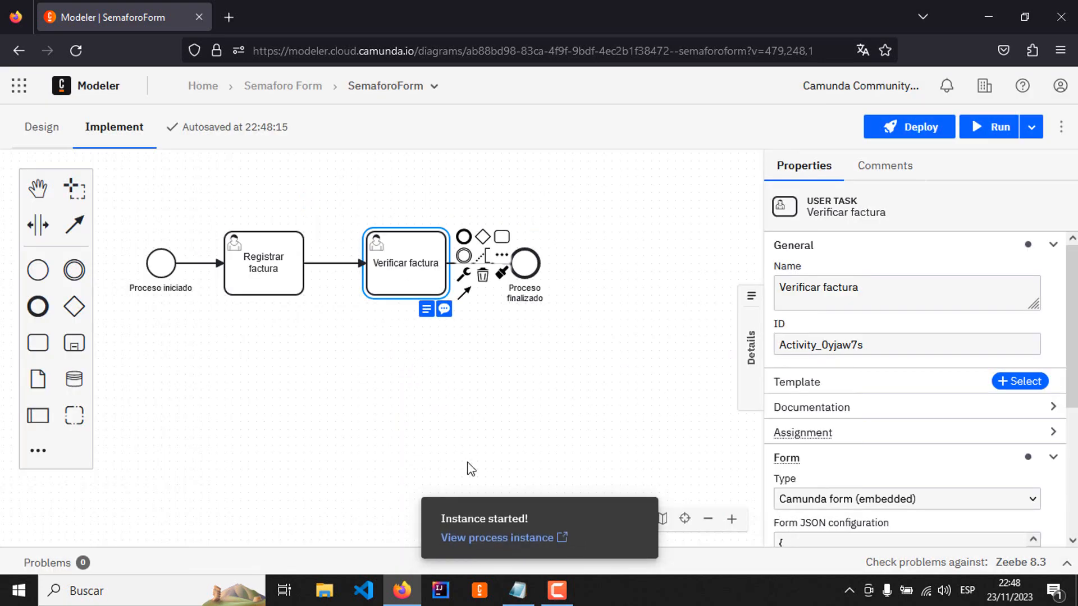
Step: View the started process instance in Operate and open Tasklist from its Registrar factura task, without translating the page
left_click(499, 540)
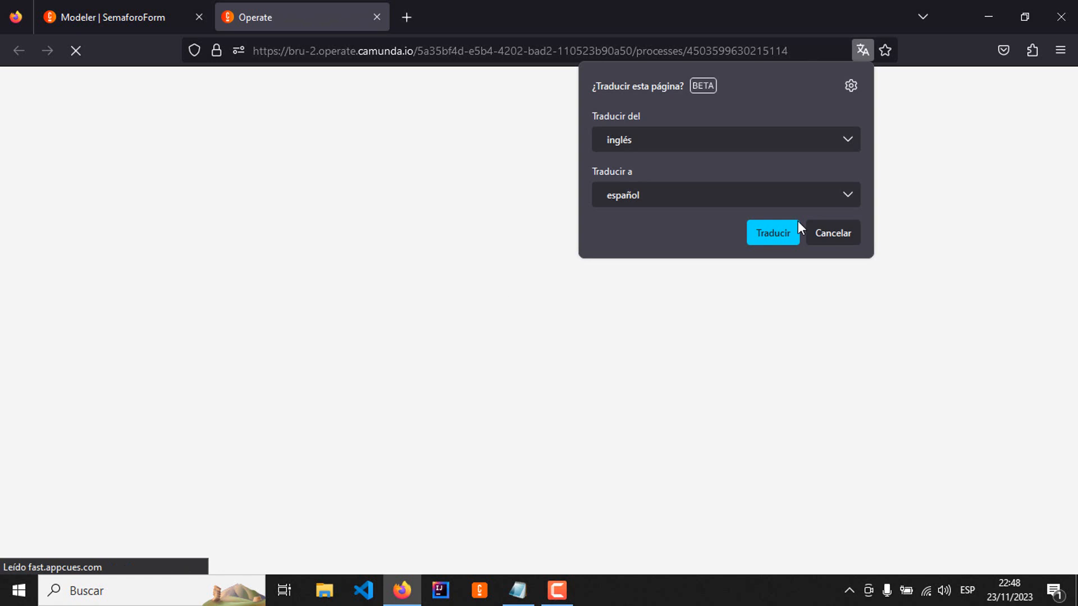
left_click(854, 232)
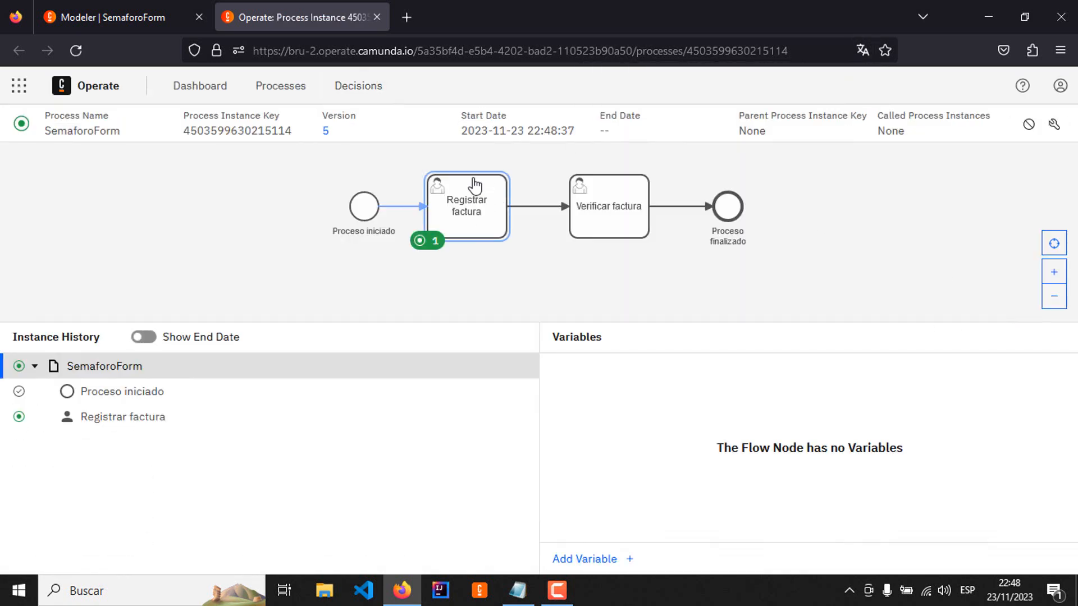
left_click(474, 182)
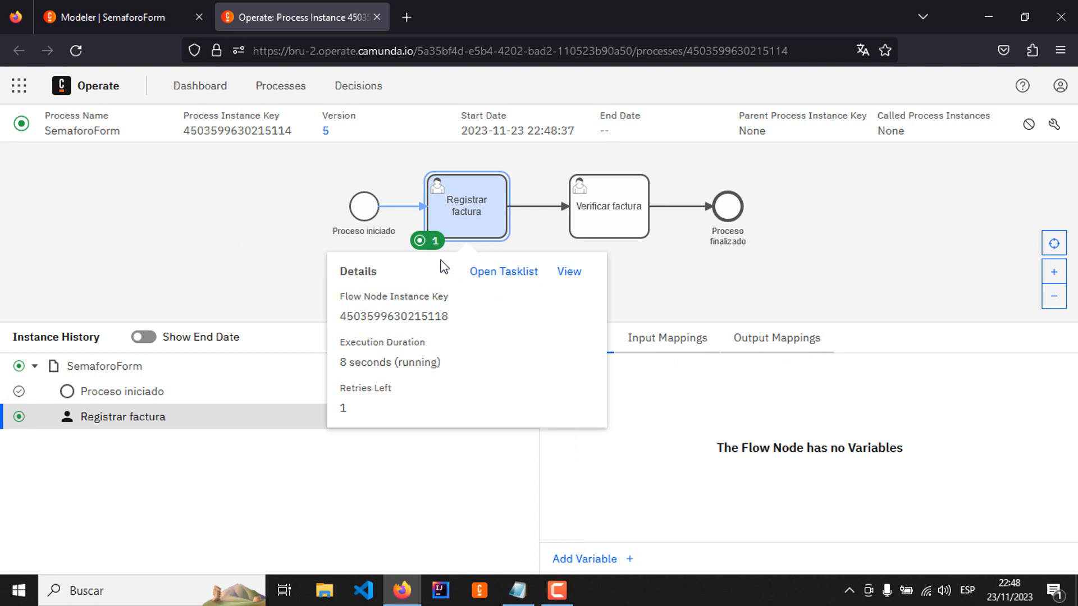
left_click(481, 273)
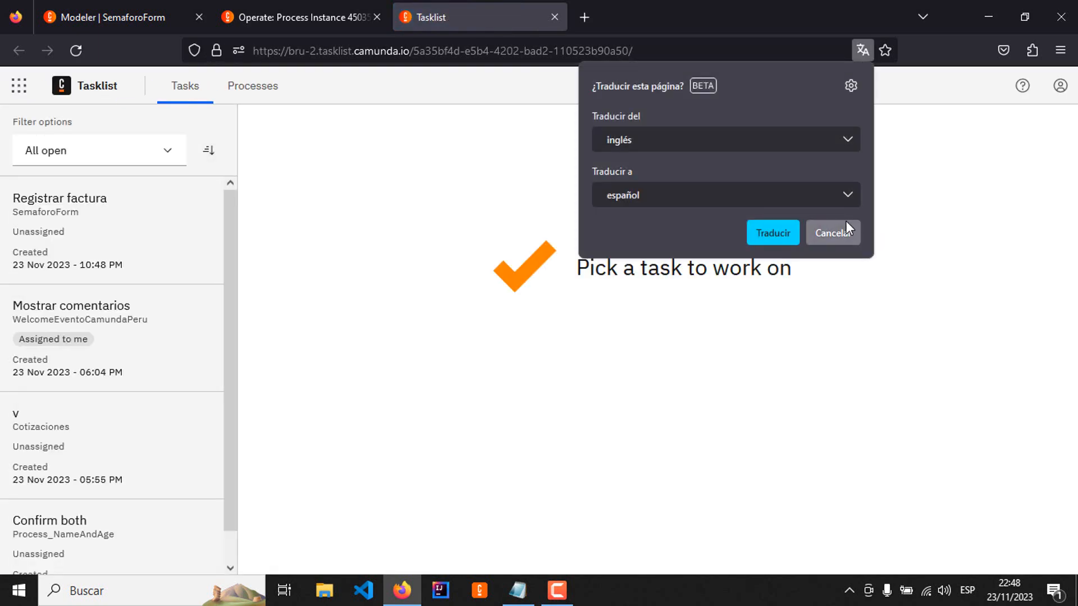
Step: Dismiss the page translation offer and assign the Registrar factura task of SemaforoForm to yourself
left_click(847, 232)
left_click(116, 214)
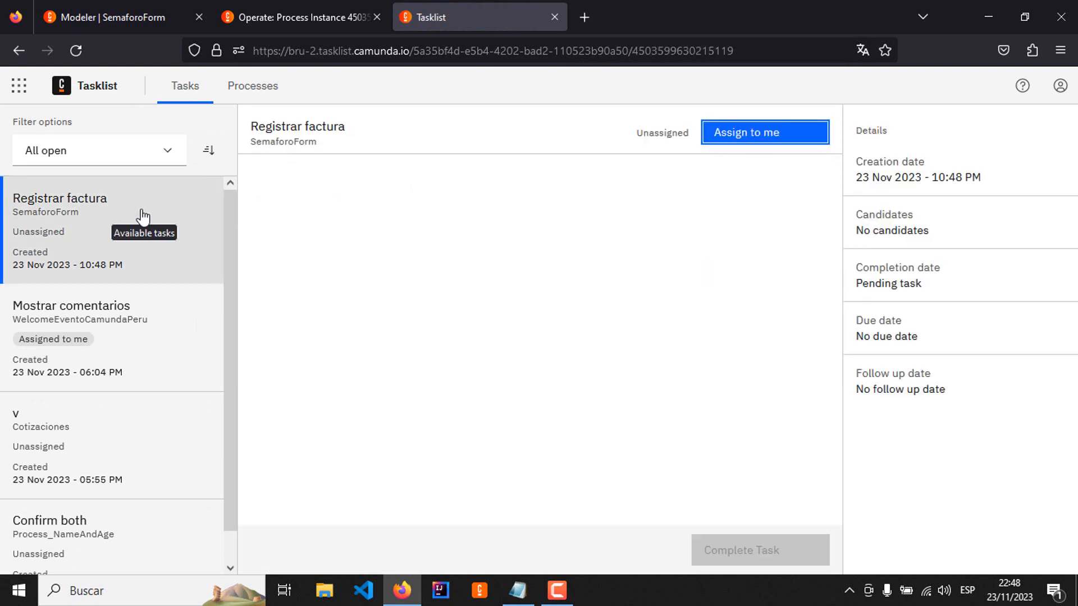
left_click(770, 141)
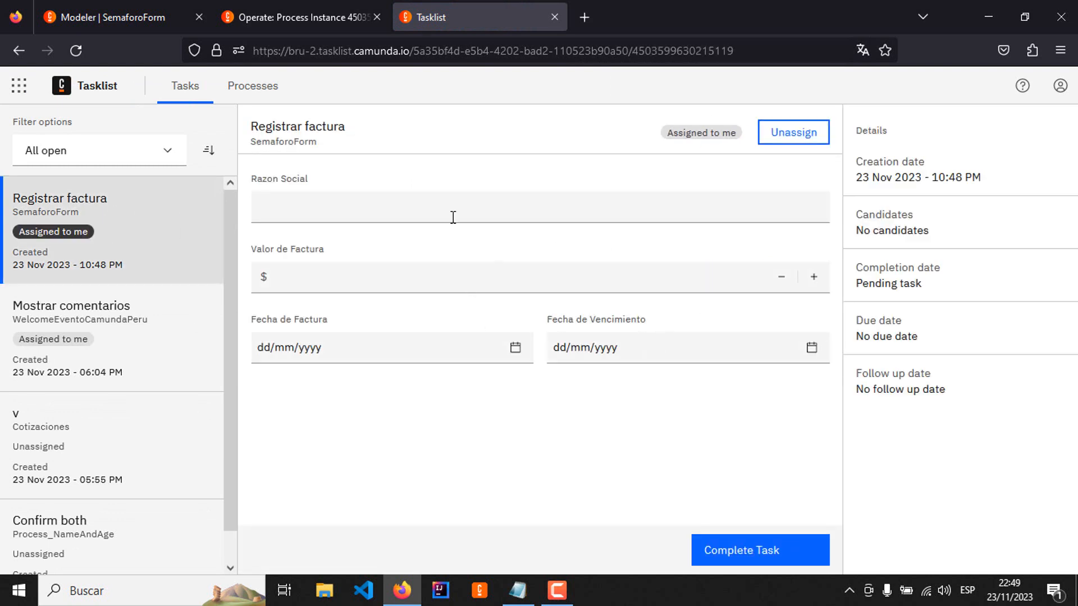
Step: Complete the Registrar factura task with Razon Social Empresa A, Valor de Factura 15000, Fecha de Factura 10/11/2023 and Fecha de Vencimiento 11/11/2023
left_click(442, 216)
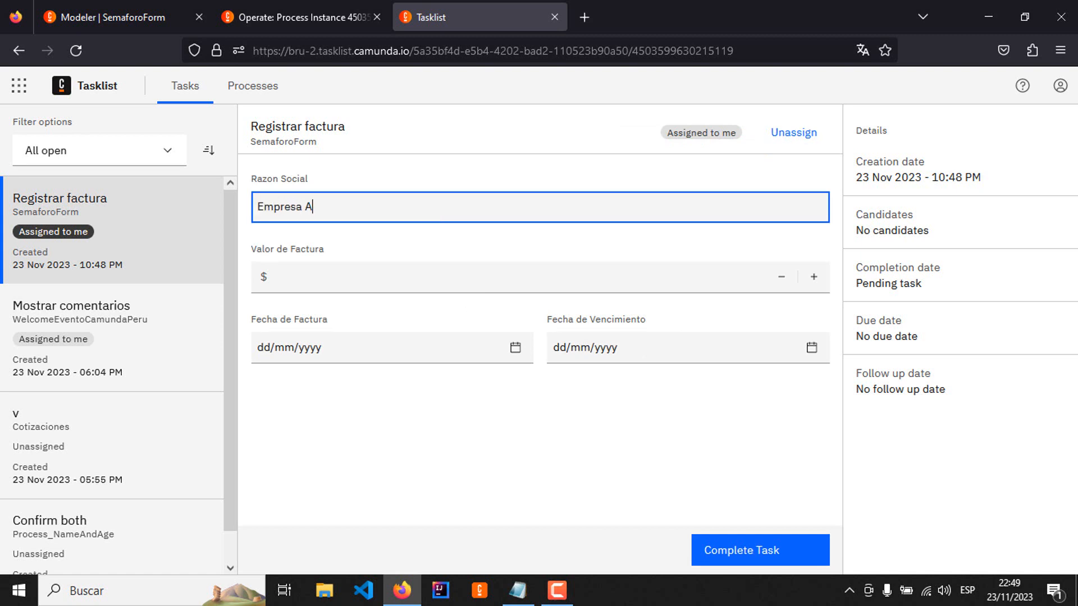
left_click(337, 275)
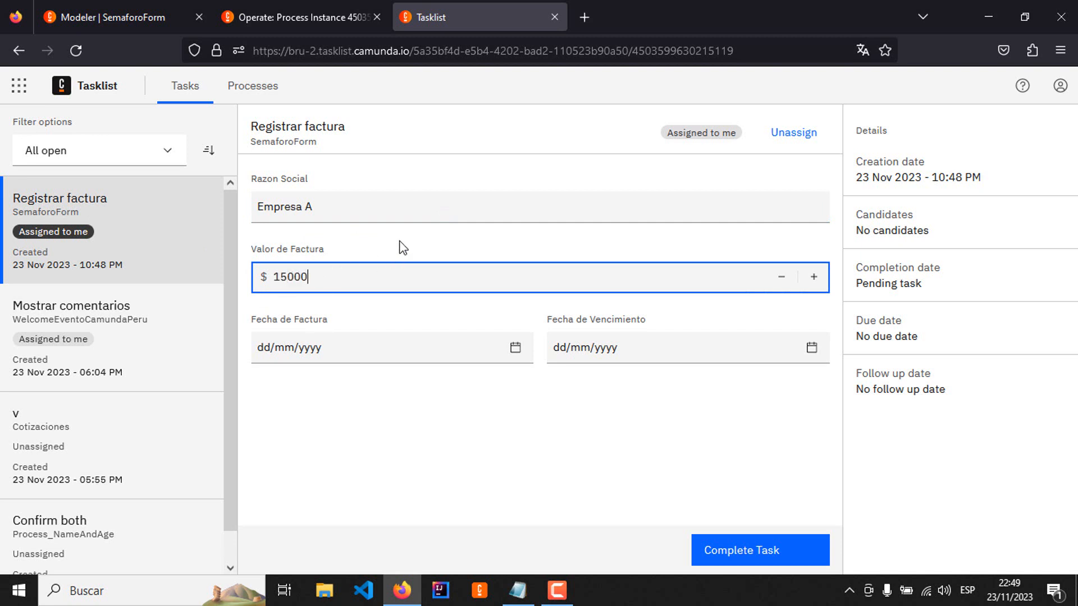
left_click(516, 349)
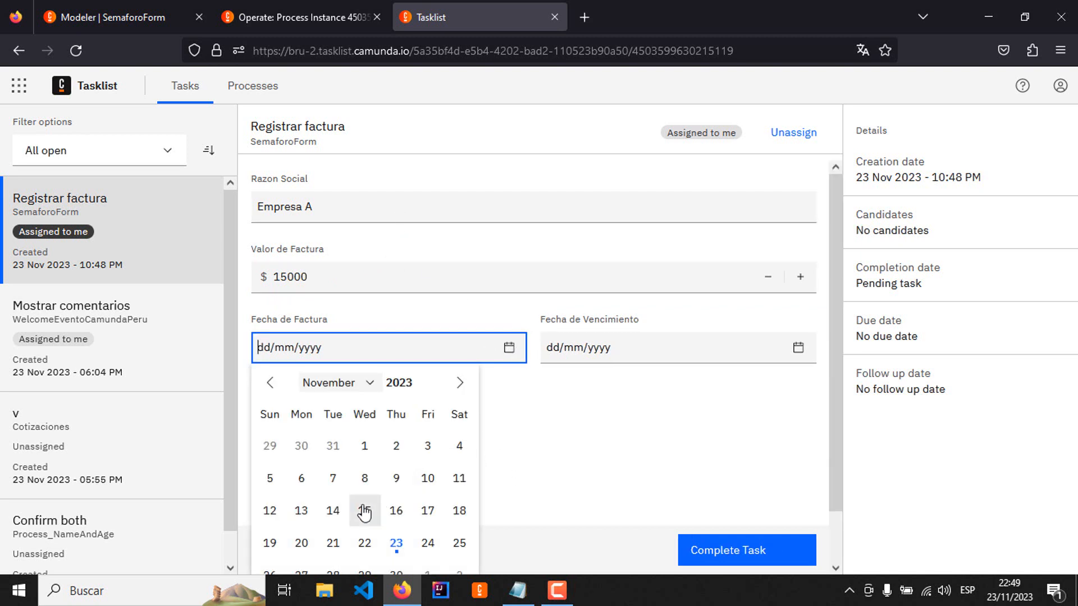
left_click(426, 483)
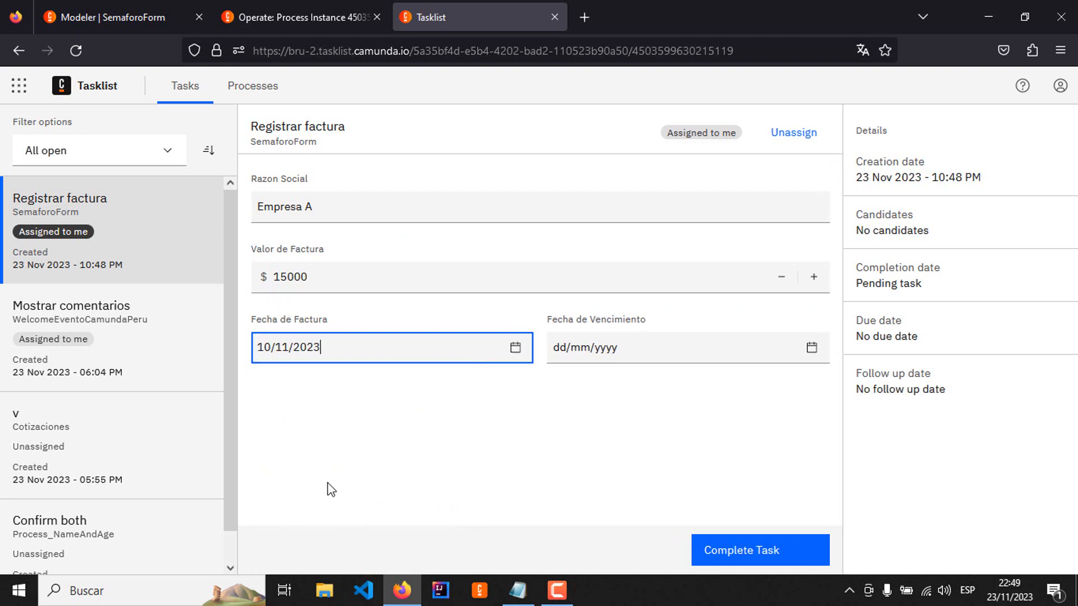
left_click(809, 352)
left_click(749, 479)
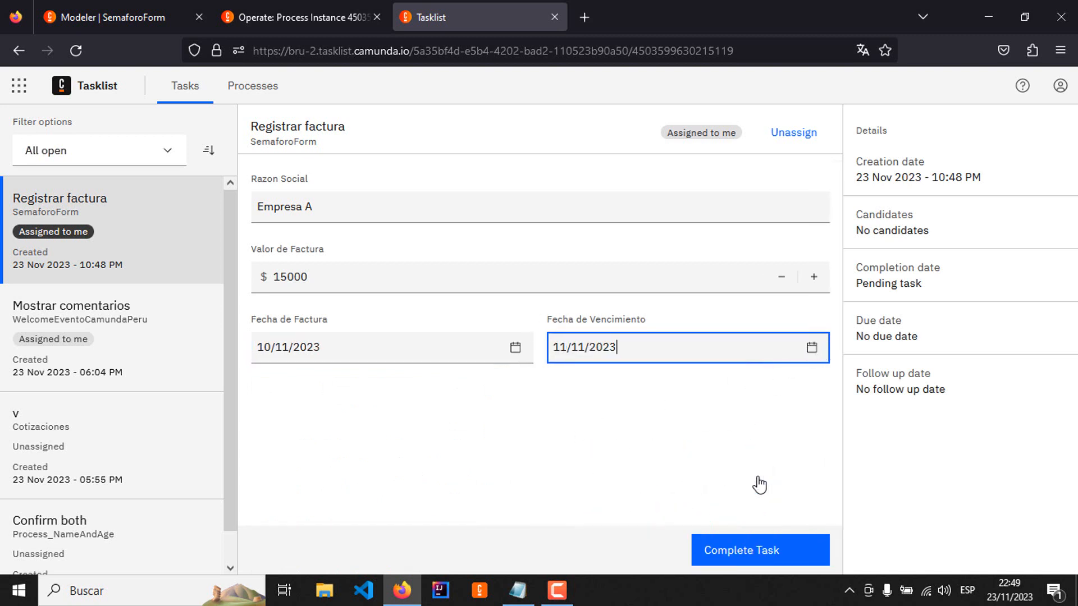
left_click(690, 456)
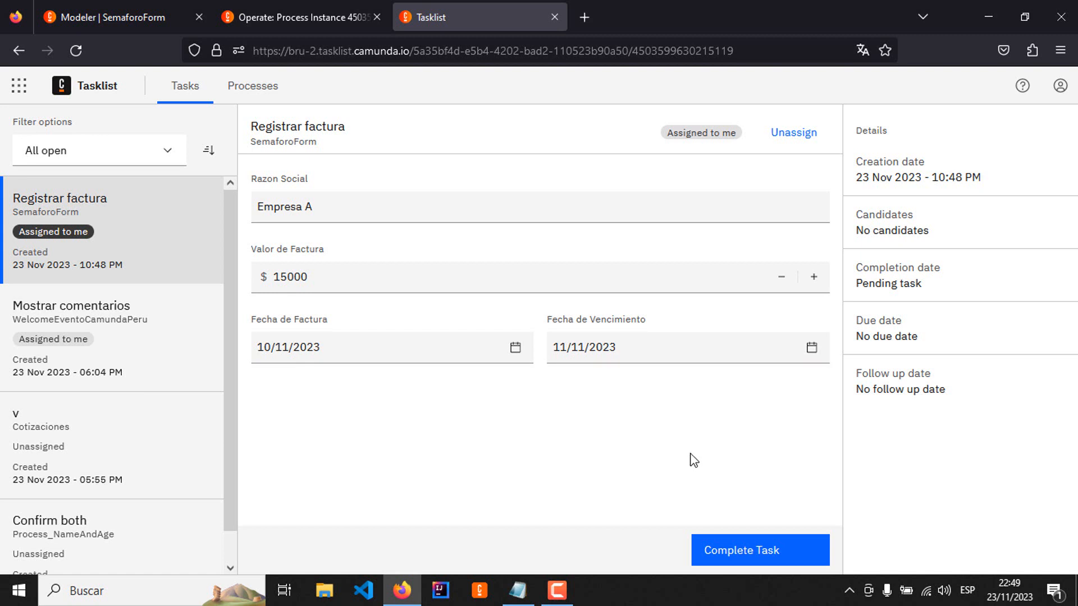
left_click(781, 559)
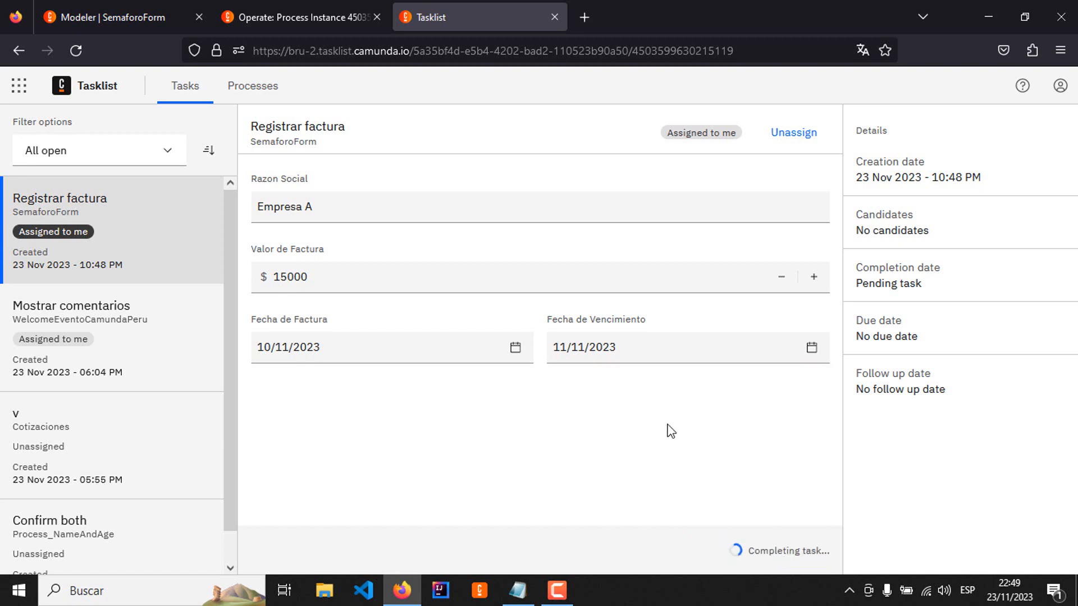
Step: Check the process instance's progress and variables in Operate, and return to Tasklist
left_click(338, 26)
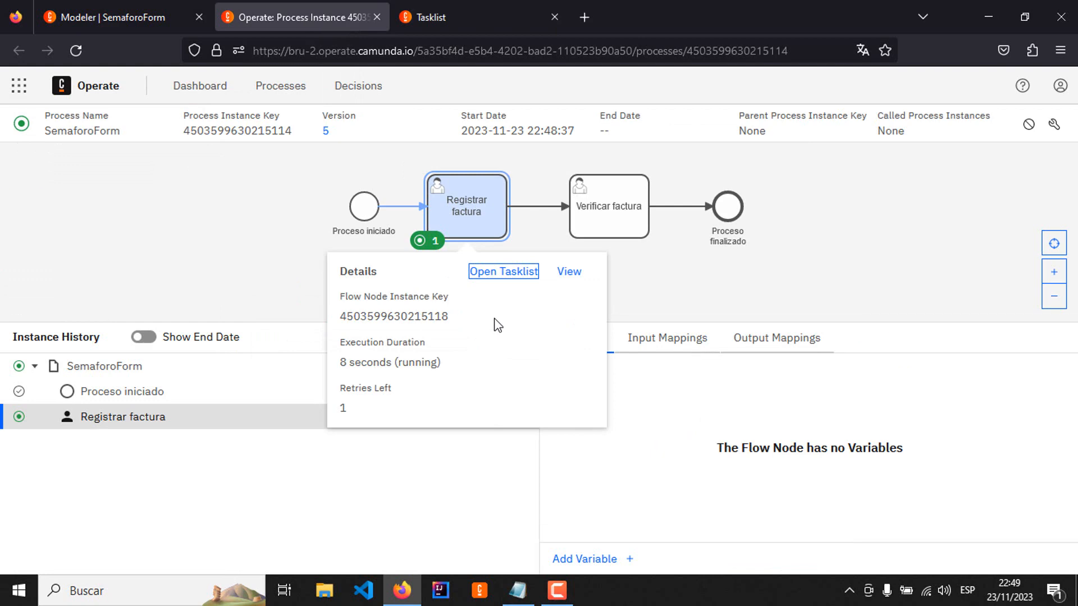
left_click(464, 14)
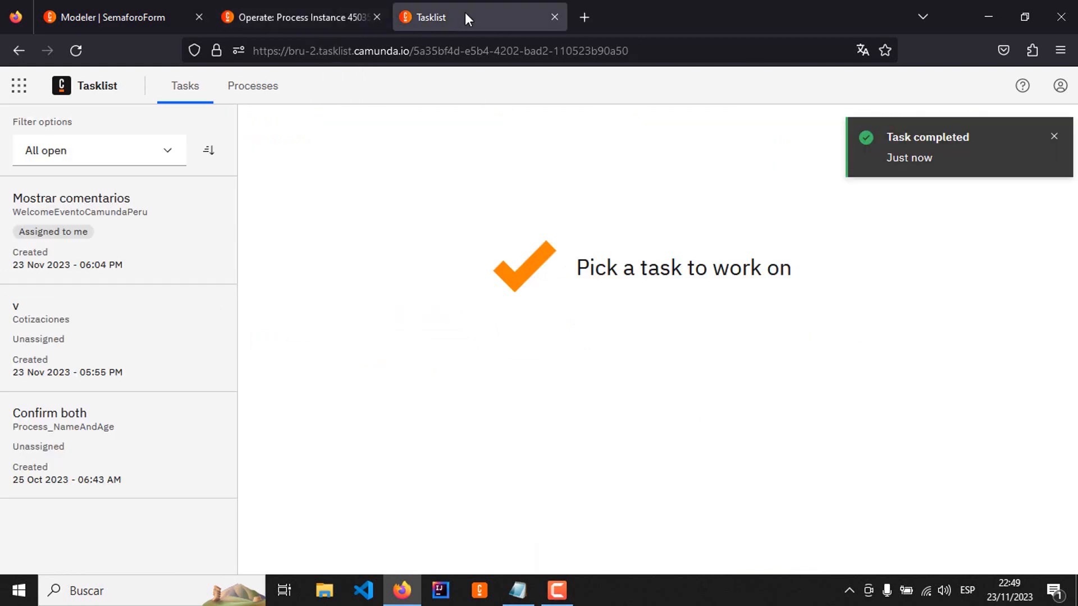
left_click(294, 15)
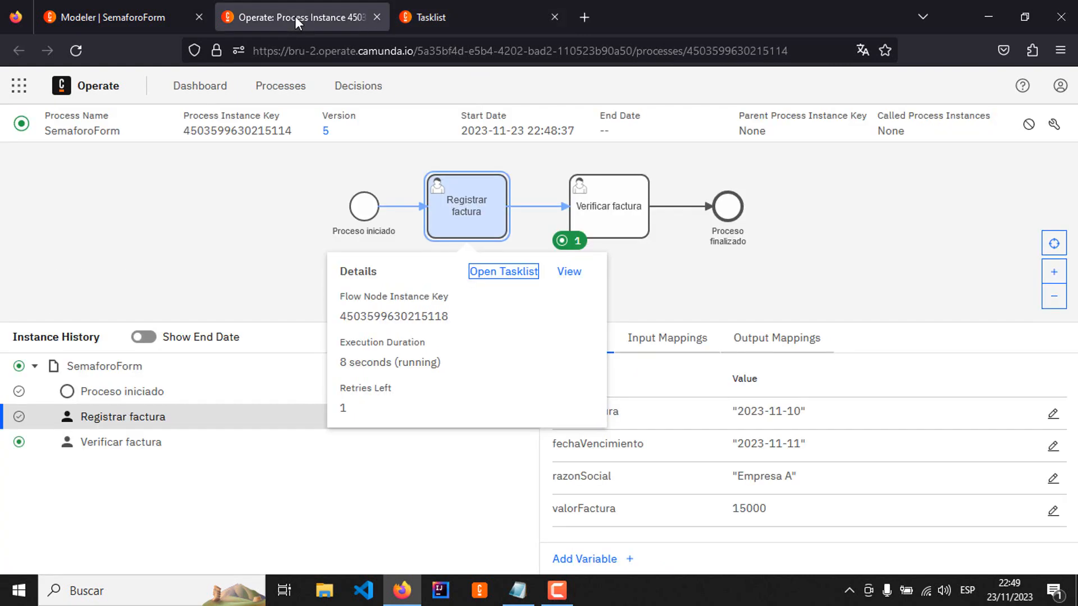
left_click(471, 10)
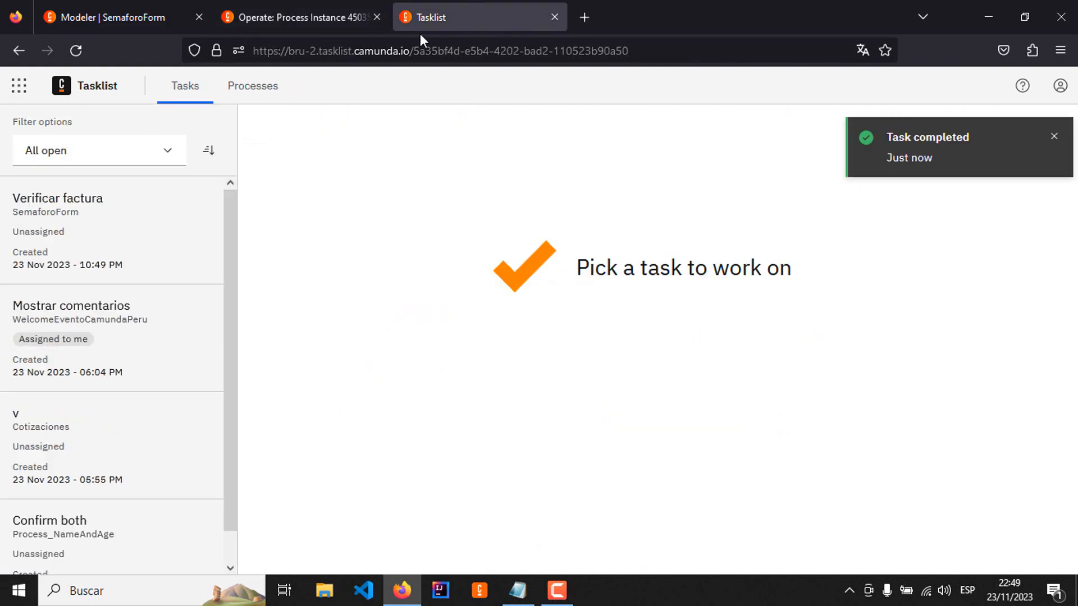
Step: Assign the Verificar factura task to yourself, check its invoice fields and Dias Vencimiento, and complete it
left_click(103, 211)
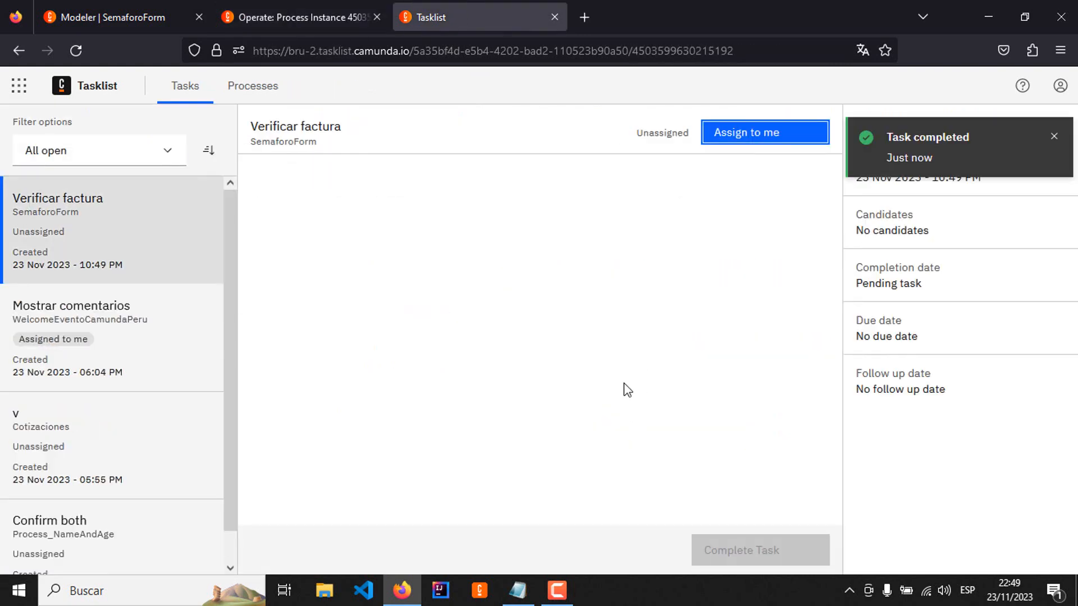
left_click(757, 138)
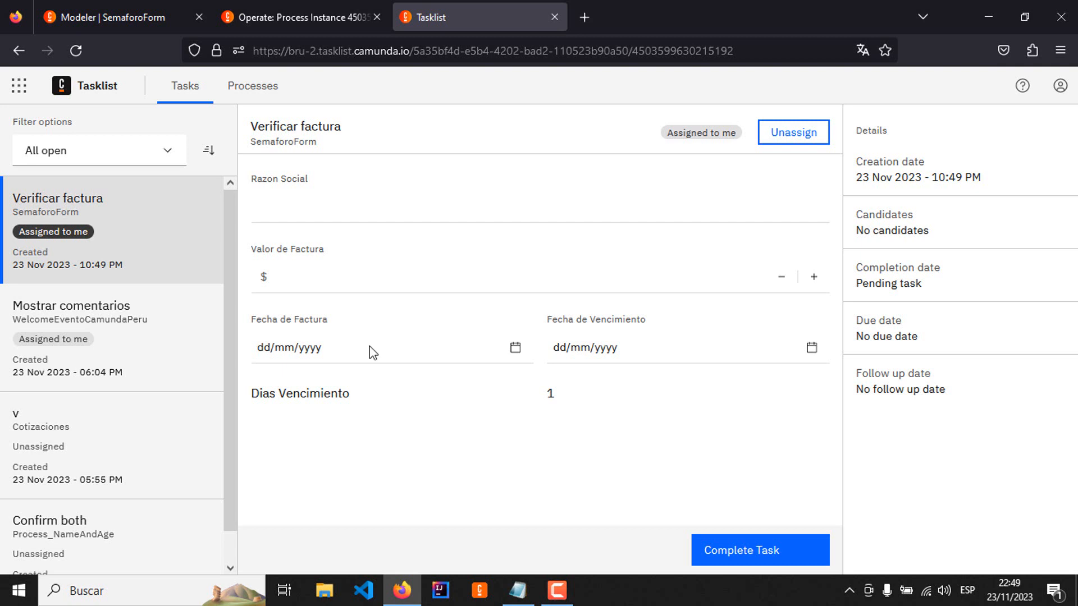
left_click(347, 206)
left_click(301, 276)
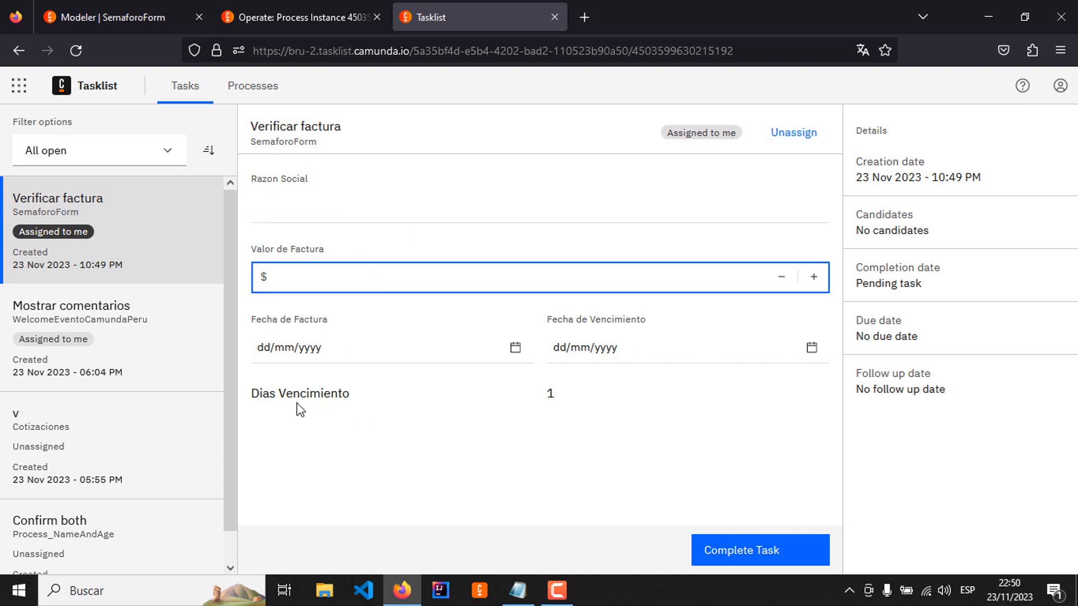
left_click_drag(255, 396, 602, 401)
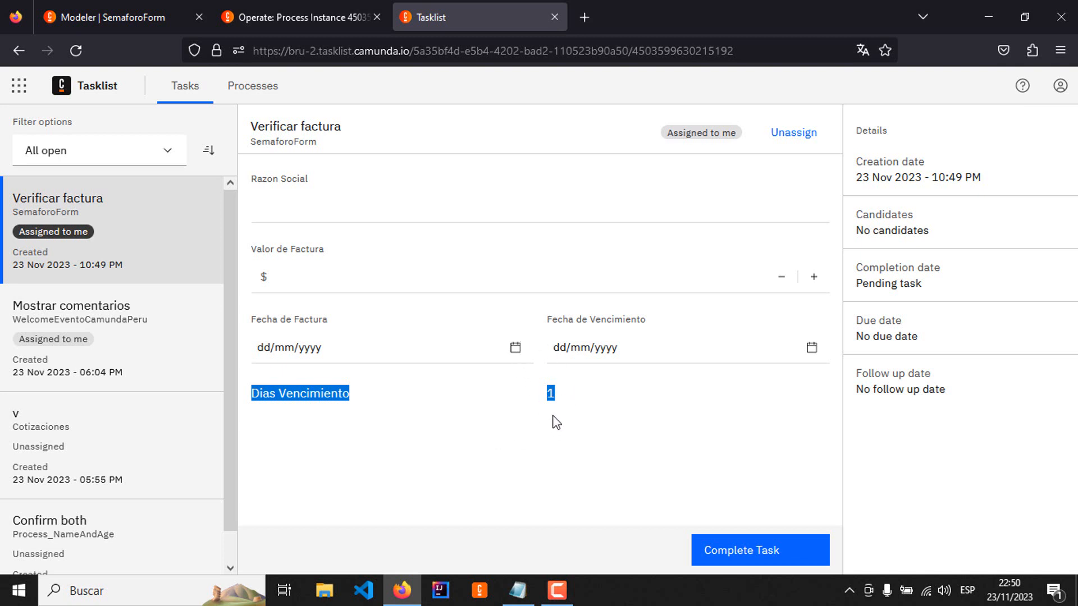
left_click(784, 550)
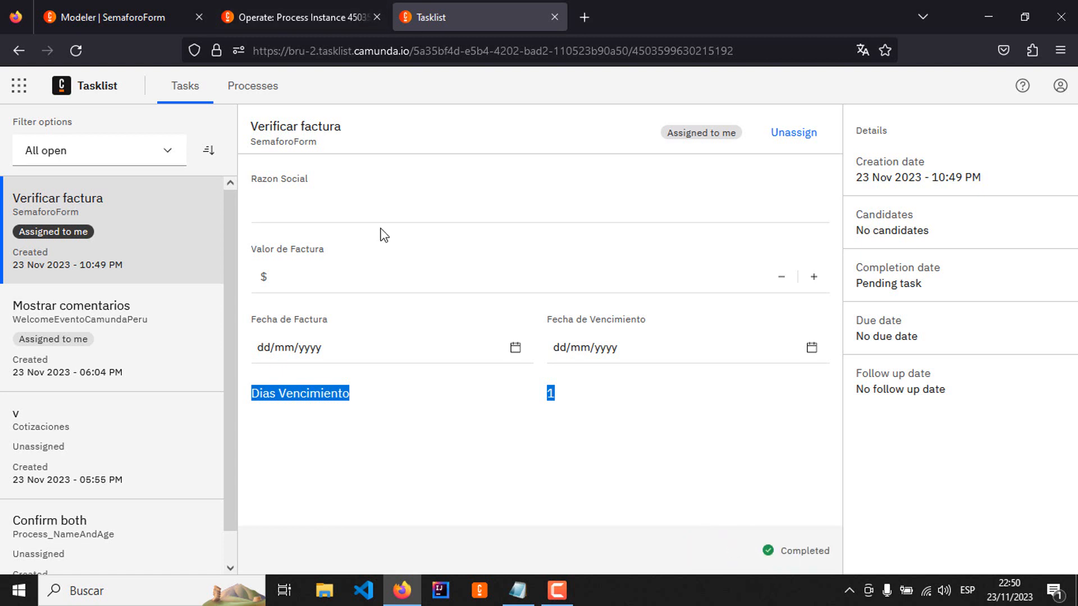
Step: Check the instance variables in Operate and the output mappings of the Registrar factura task in Modeler
left_click(286, 13)
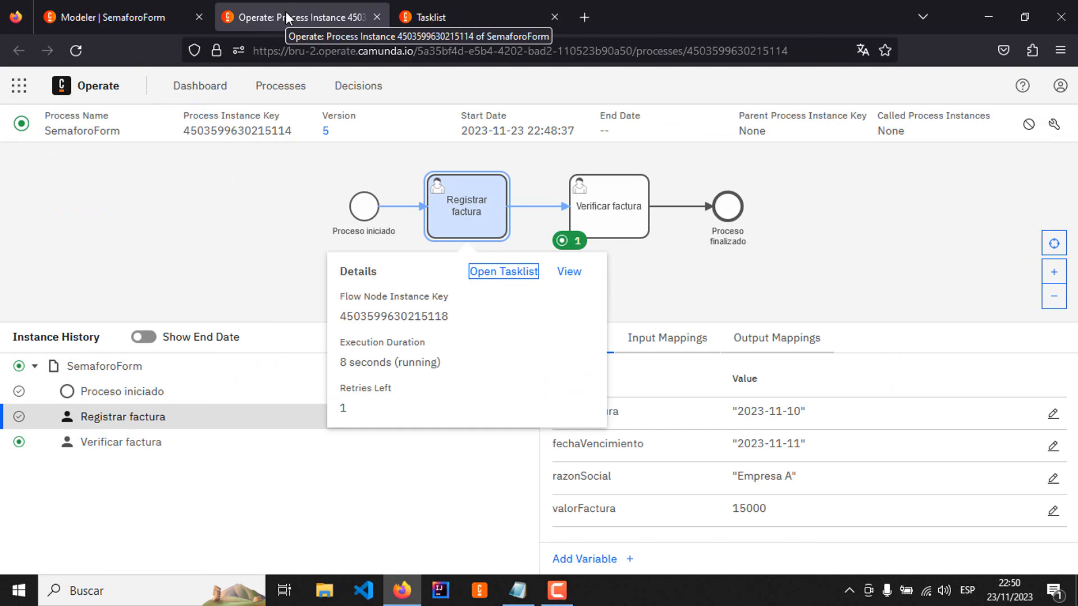
left_click(119, 16)
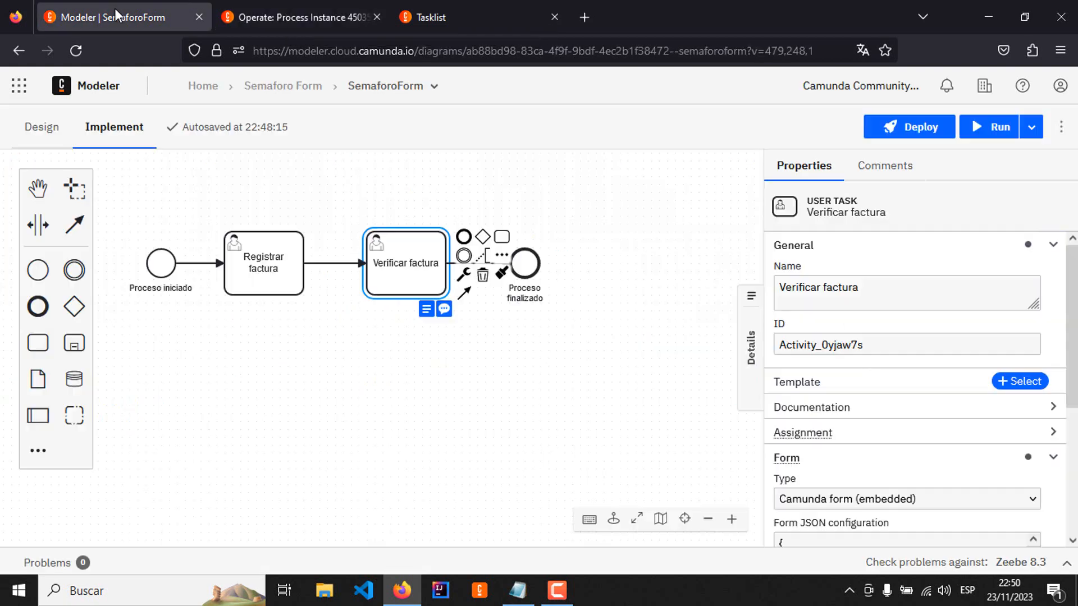
left_click(363, 359)
left_click(294, 279)
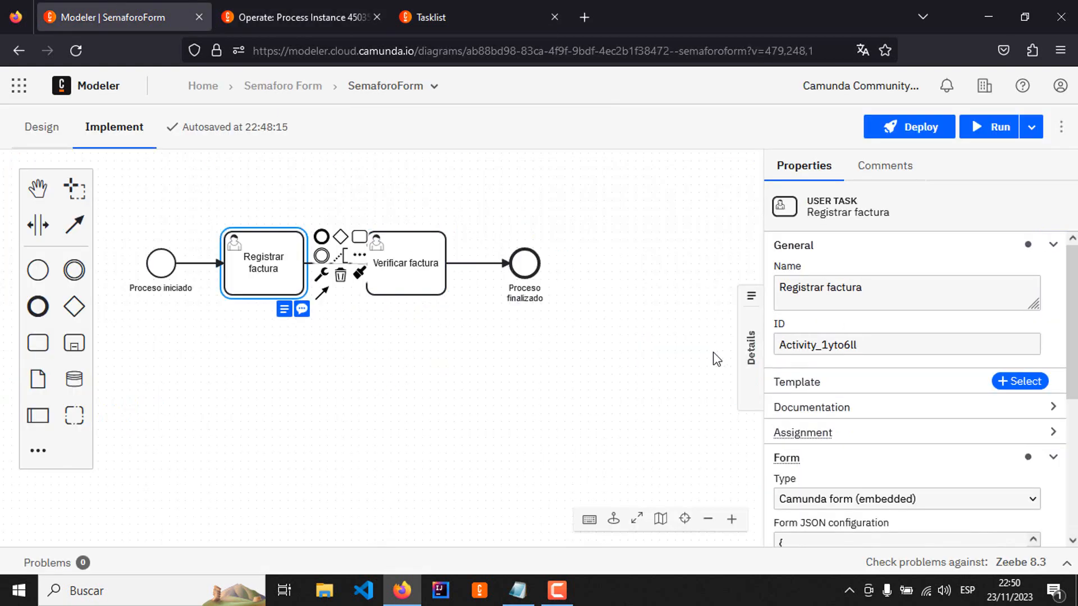
scroll(884, 432, "down", 4)
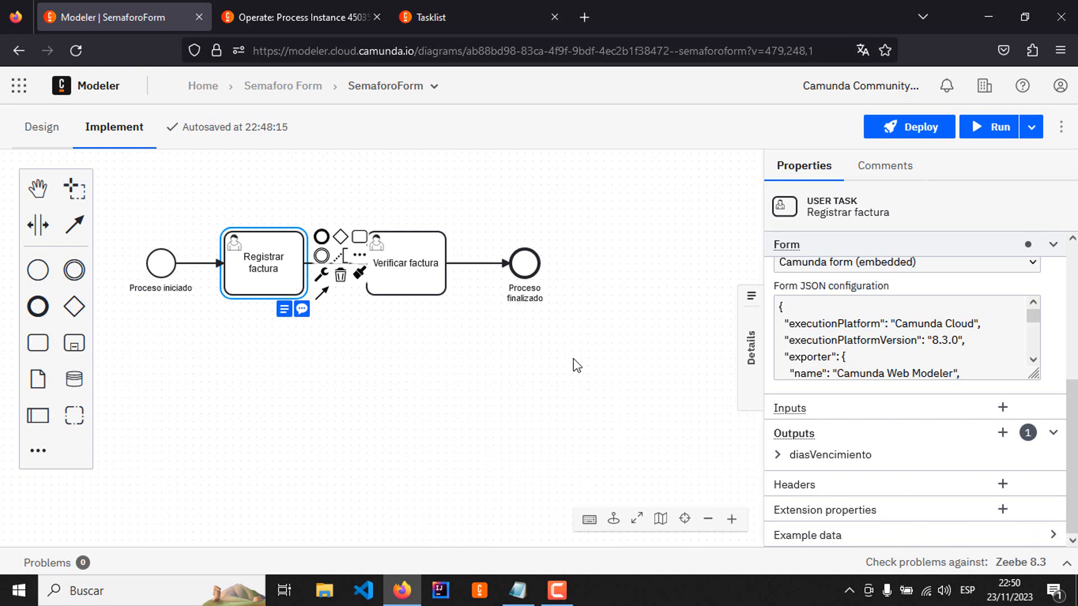
Step: Look up the keys of the Razon Social, Valor de Factura, Fecha de Factura and Fecha de Vencimiento fields in form-registrar-factura
left_click(303, 89)
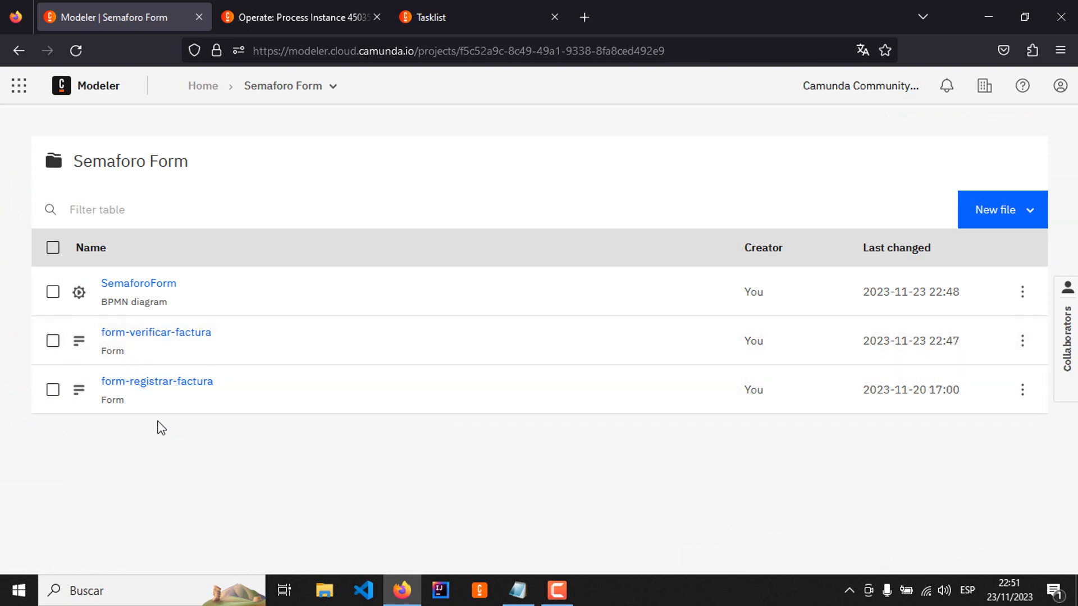
left_click(179, 392)
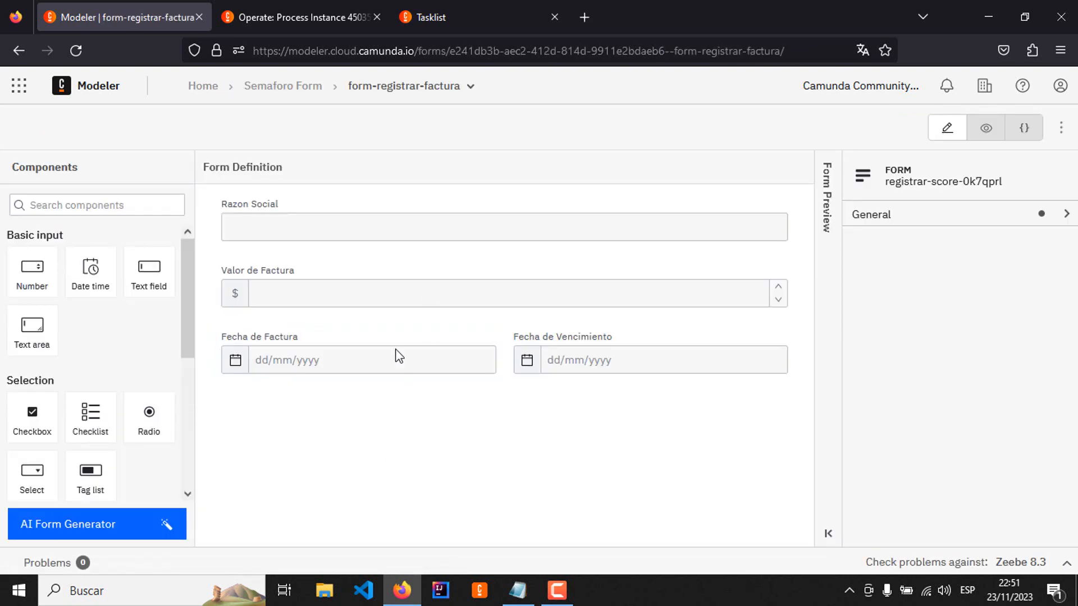
left_click(398, 222)
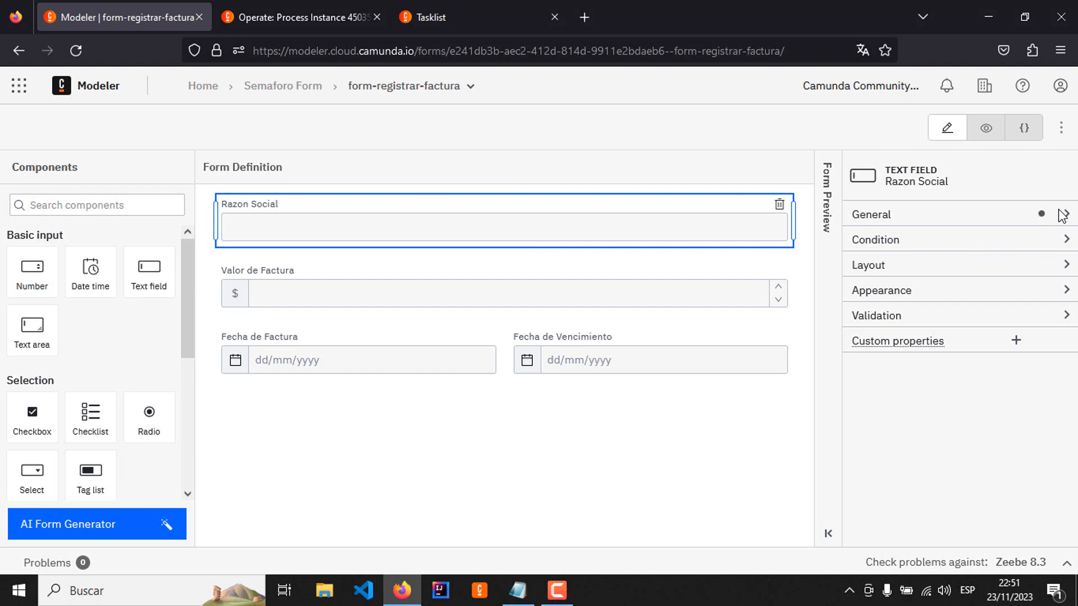
left_click(1059, 214)
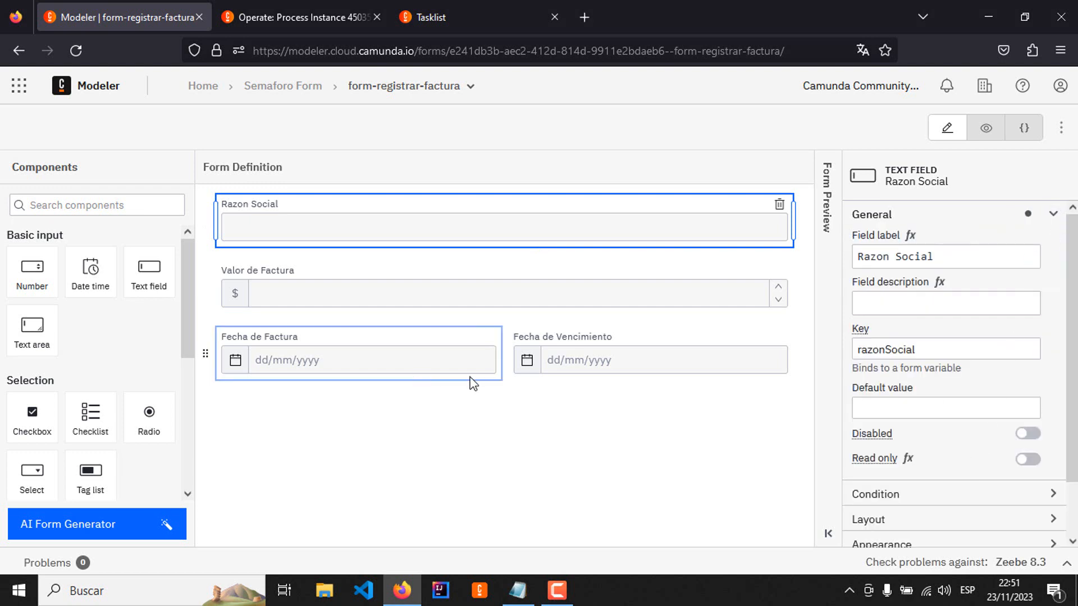
left_click(422, 295)
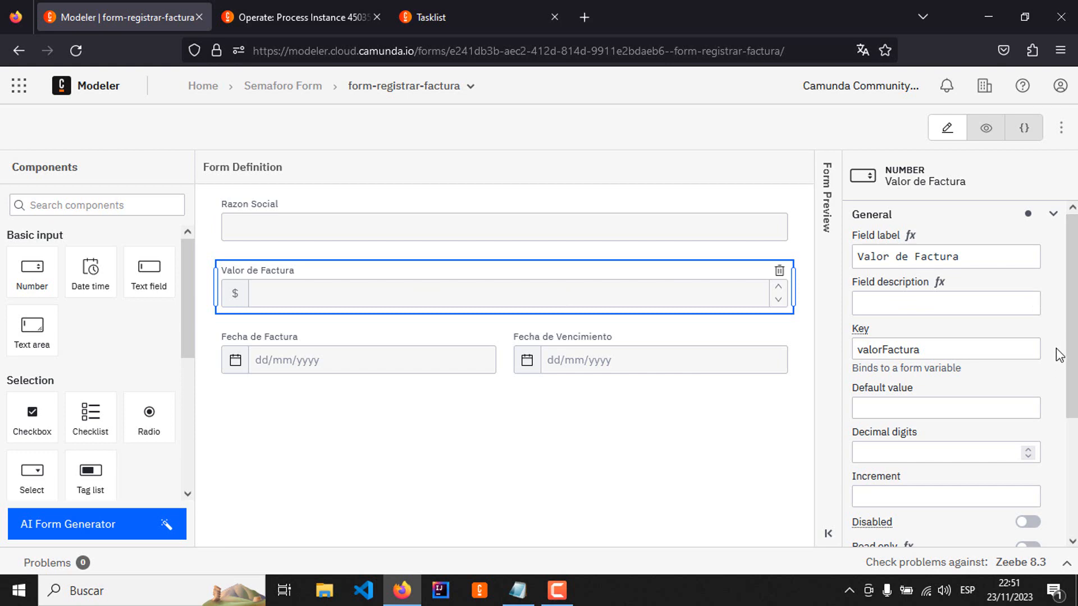
left_click(442, 372)
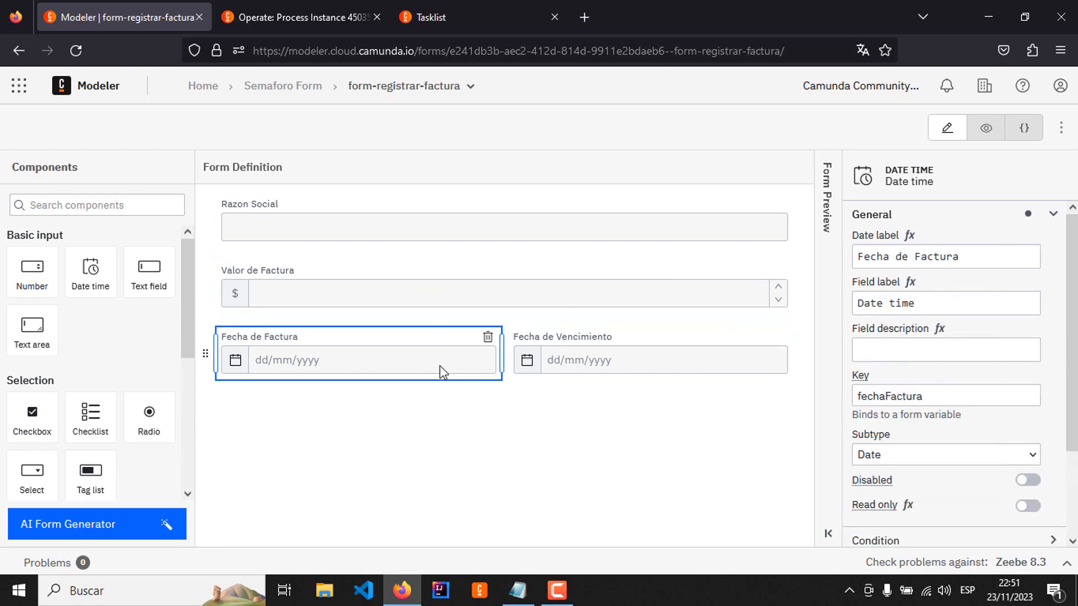
left_click(583, 355)
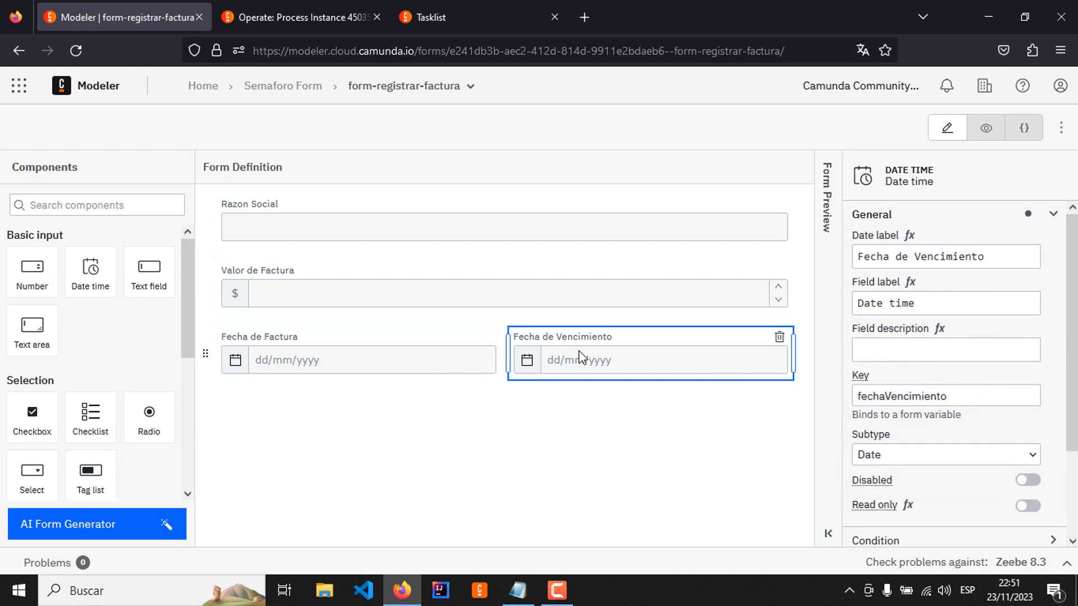
Step: Return to the SemaforoForm diagram and bring up the output mappings of the Registrar factura task
left_click(284, 86)
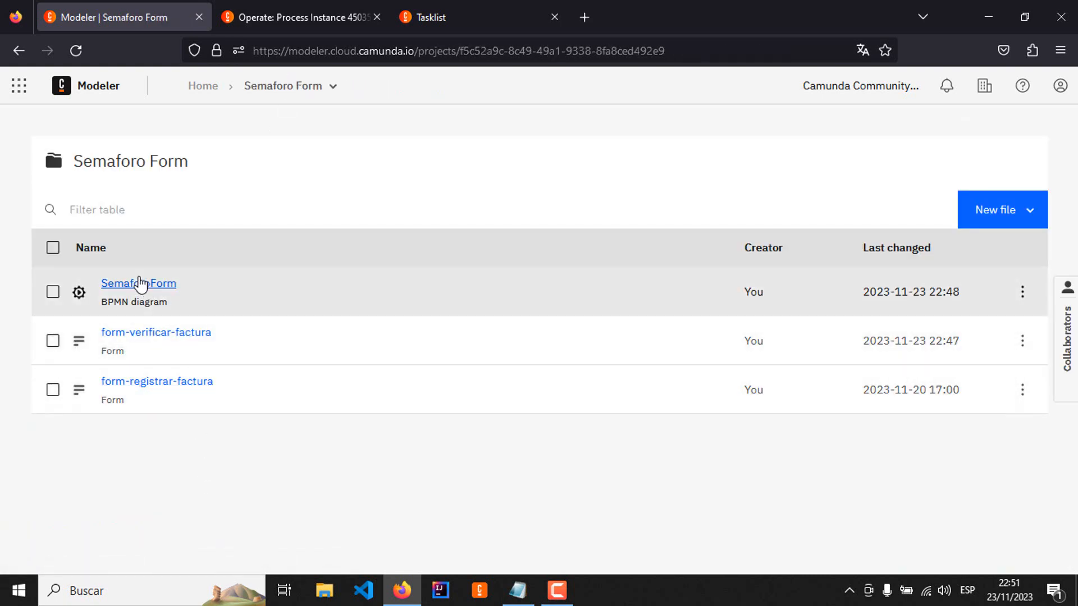
left_click(139, 283)
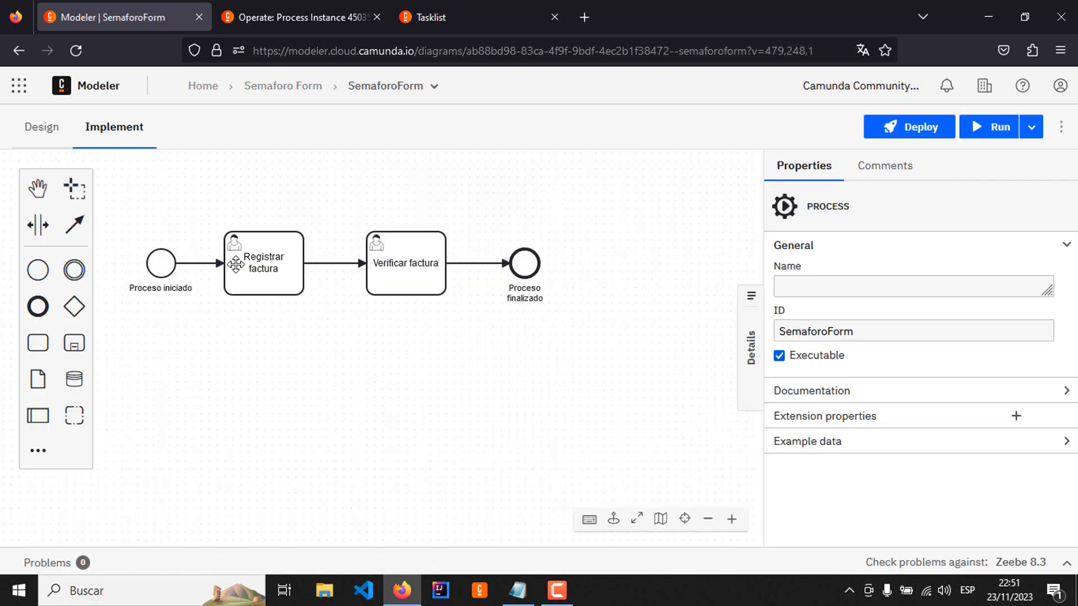
left_click(235, 264)
scroll(977, 489, "down", 3)
scroll(977, 488, "down", 1)
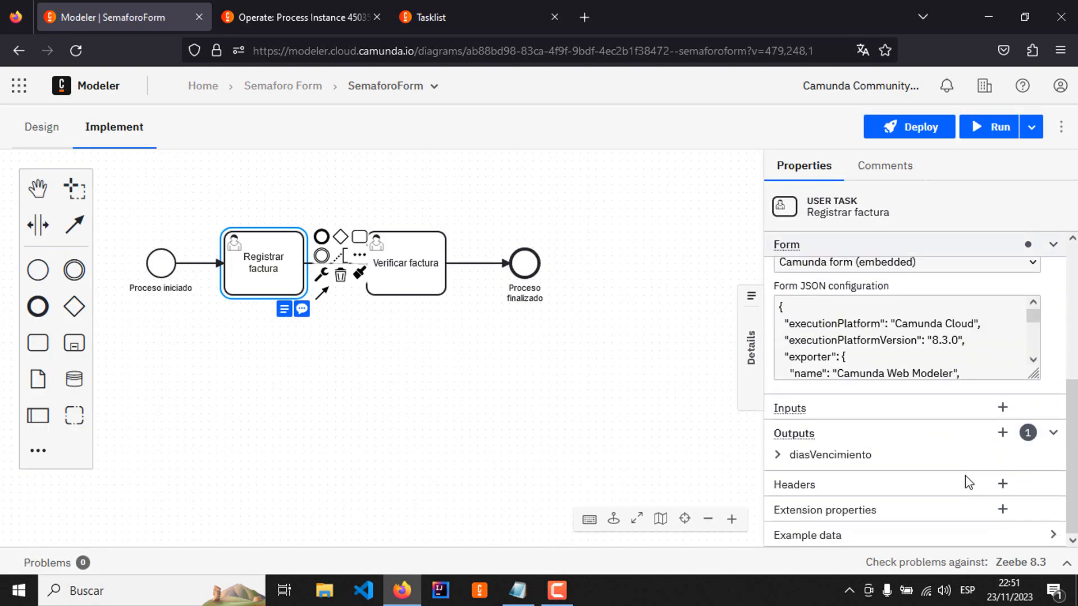
Step: Add an output variable named razonSocial to Registrar factura and assign it the form variable razonSocial
left_click(1003, 433)
scroll(923, 472, "down", 1)
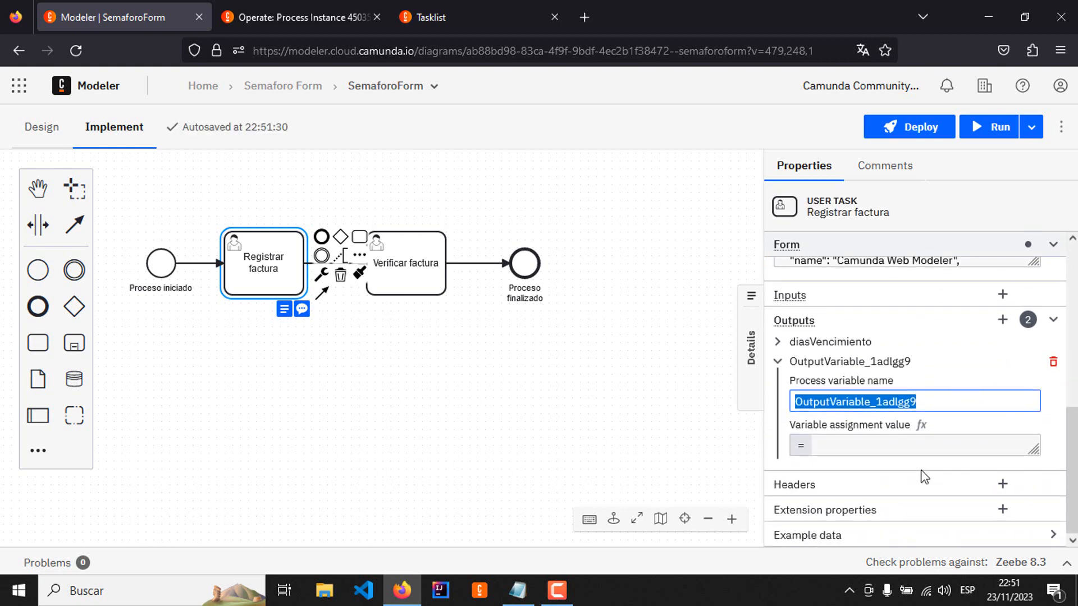
type("razo")
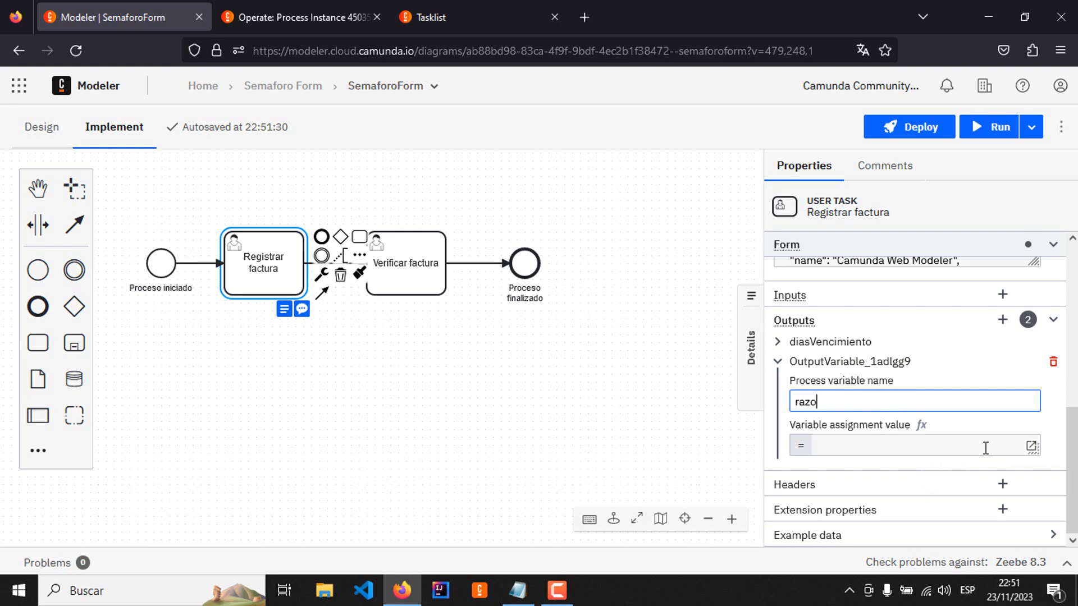
type("nSocila")
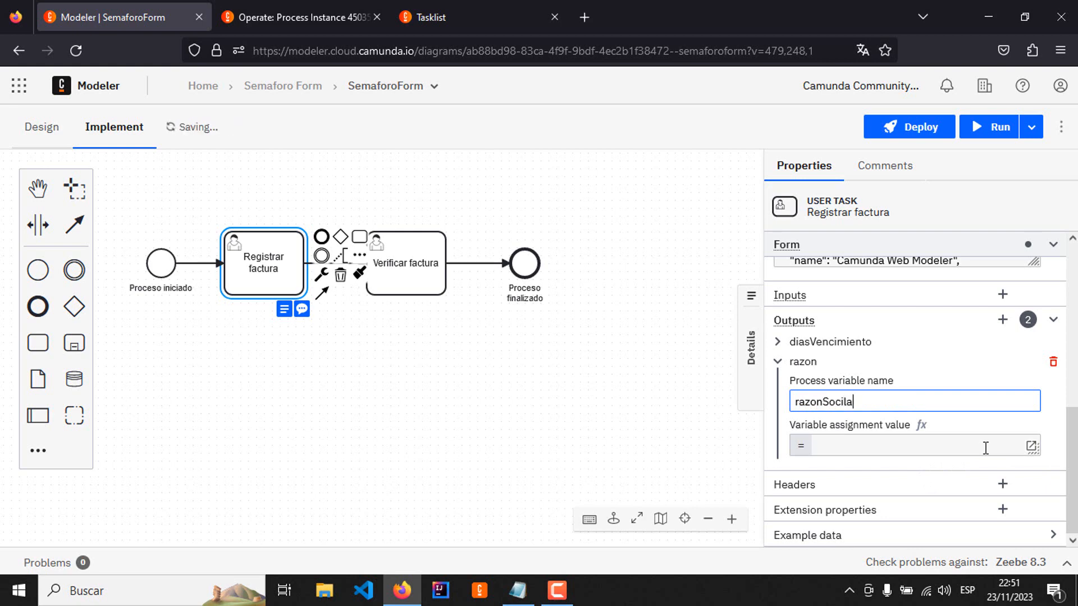
key("BackSpace")
key("BackSpace")
key("BackSpace")
type("ial")
left_click(986, 448)
type("raz")
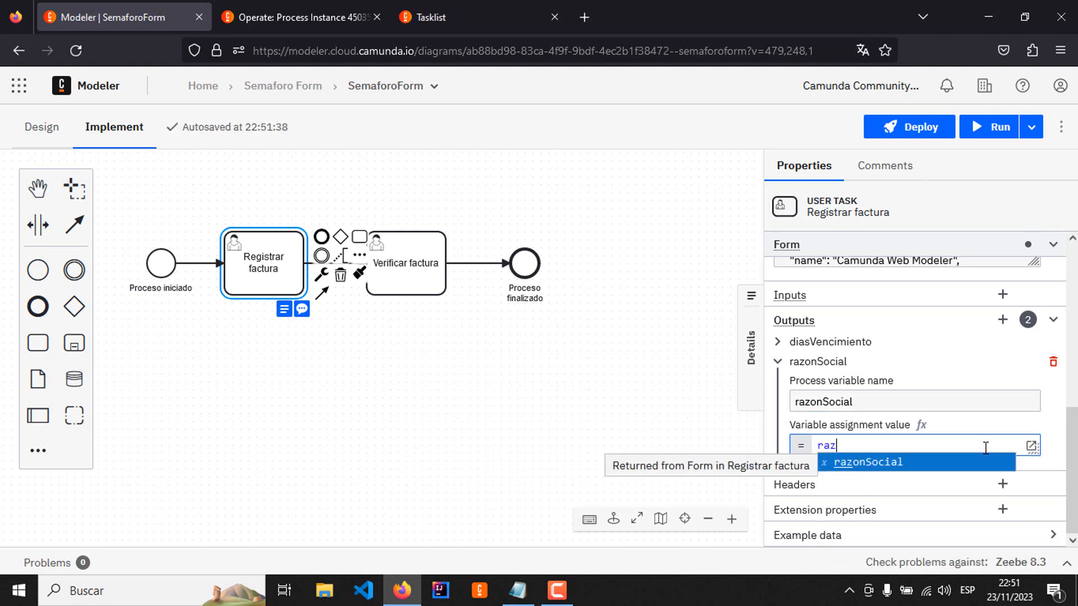
left_click(912, 462)
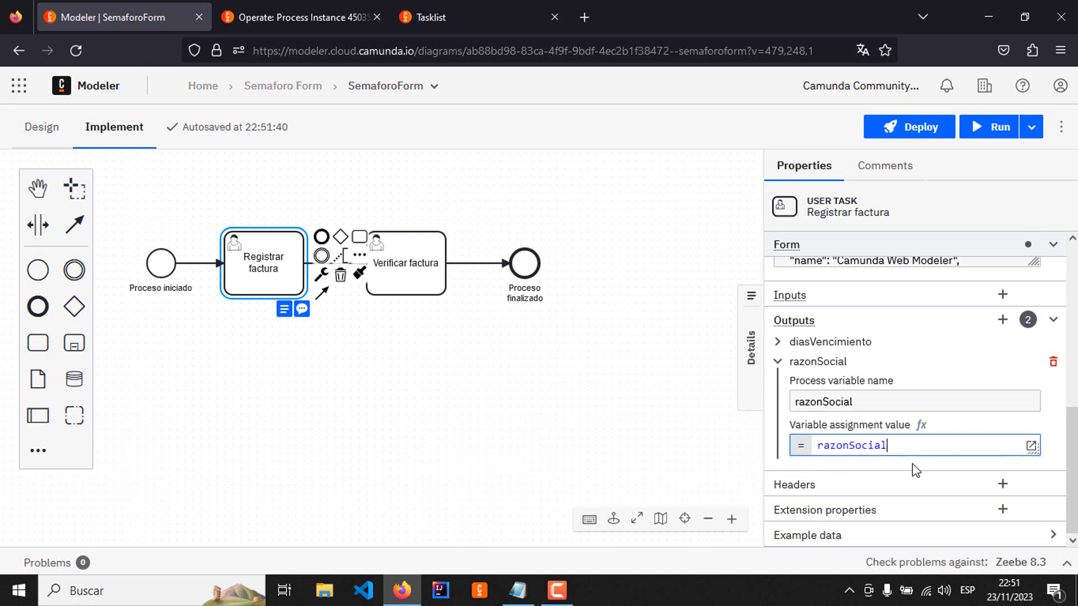
left_click(776, 362)
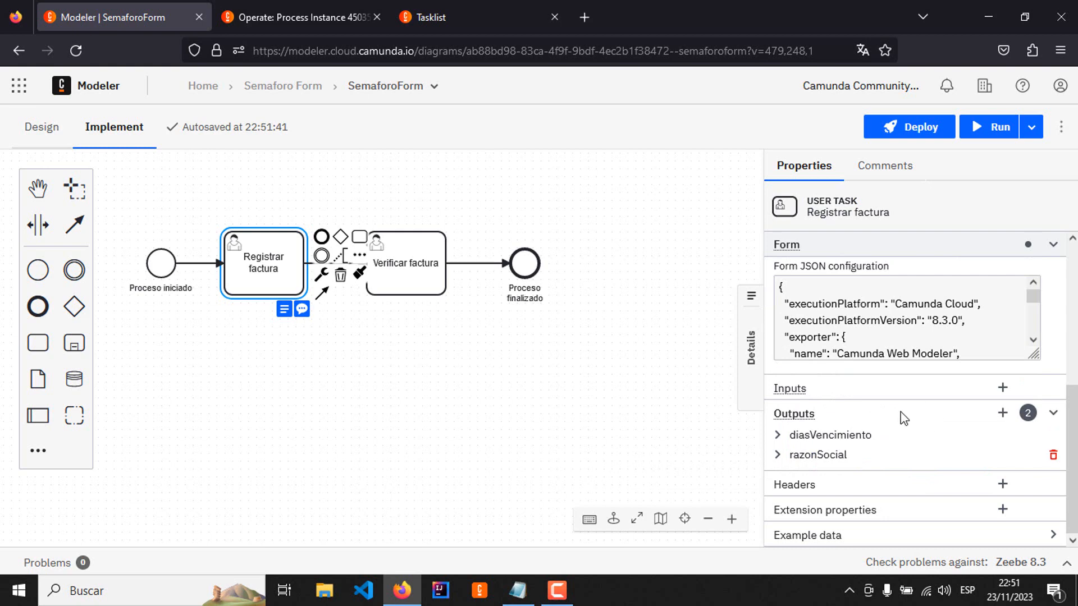
Step: Add an output variable named valorFactura to Registrar factura and assign it the form variable valorFactura
left_click(1002, 413)
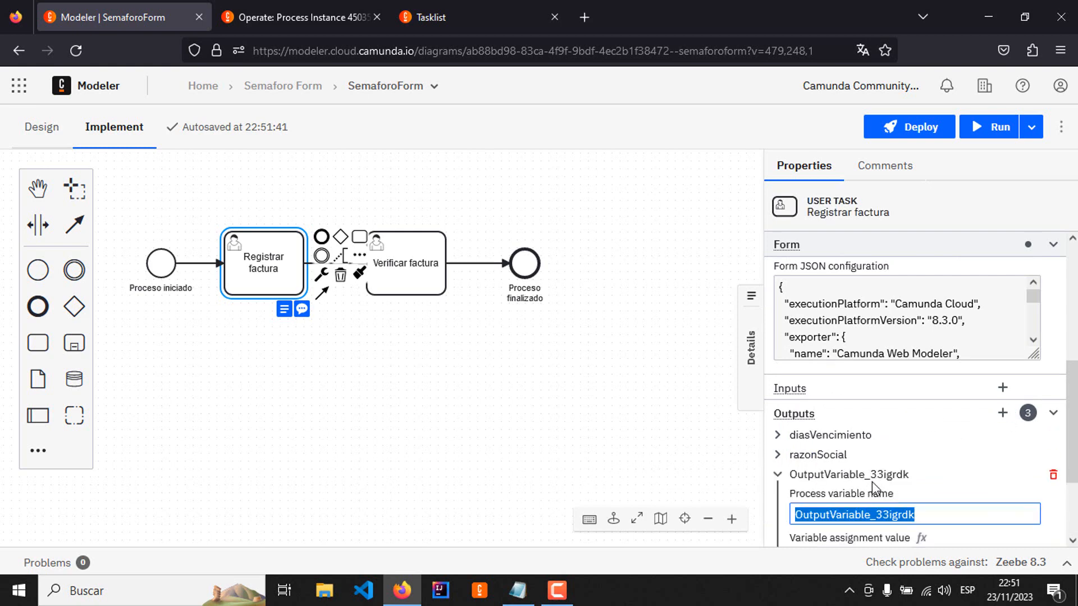
type("valor")
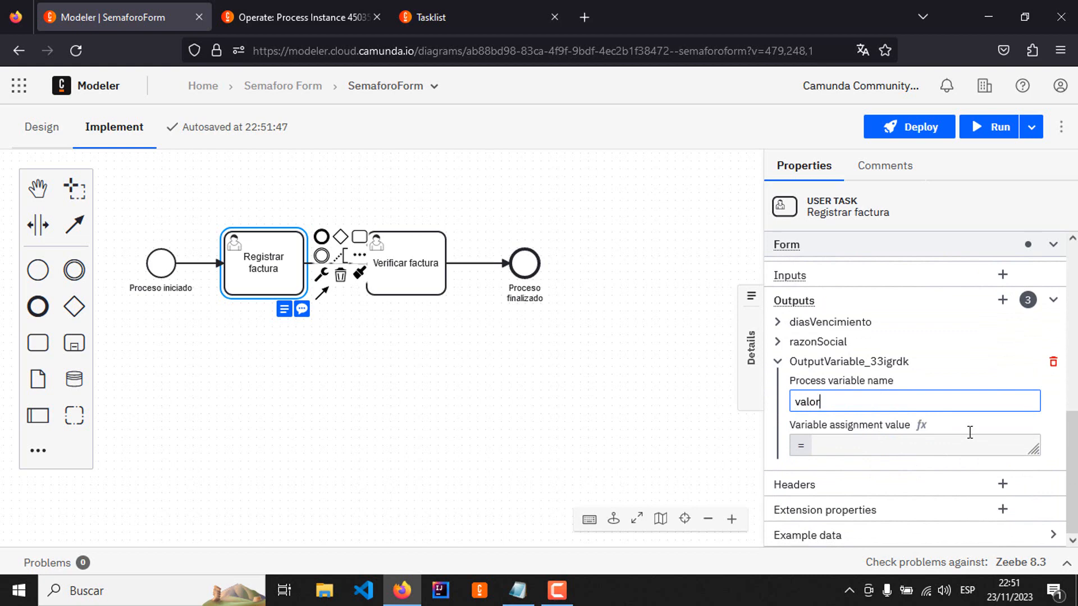
type("Factura")
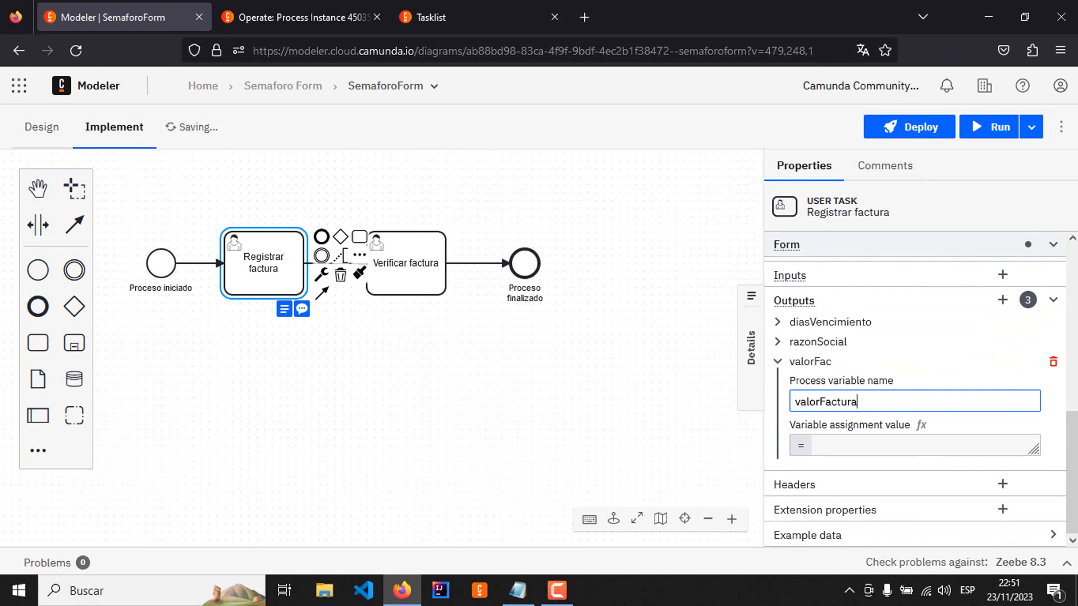
key("Tab")
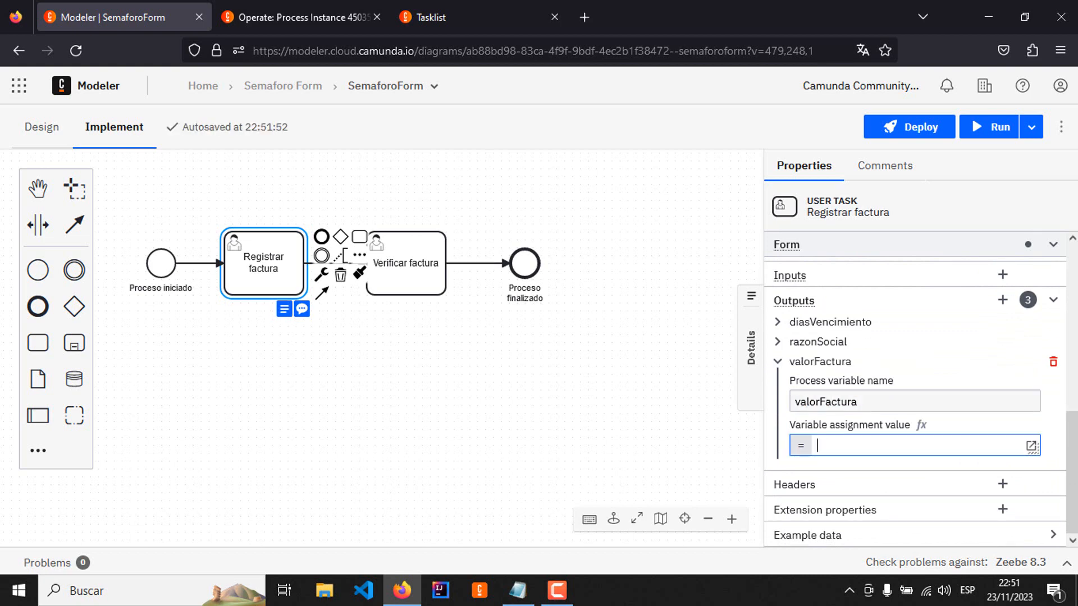
type("va")
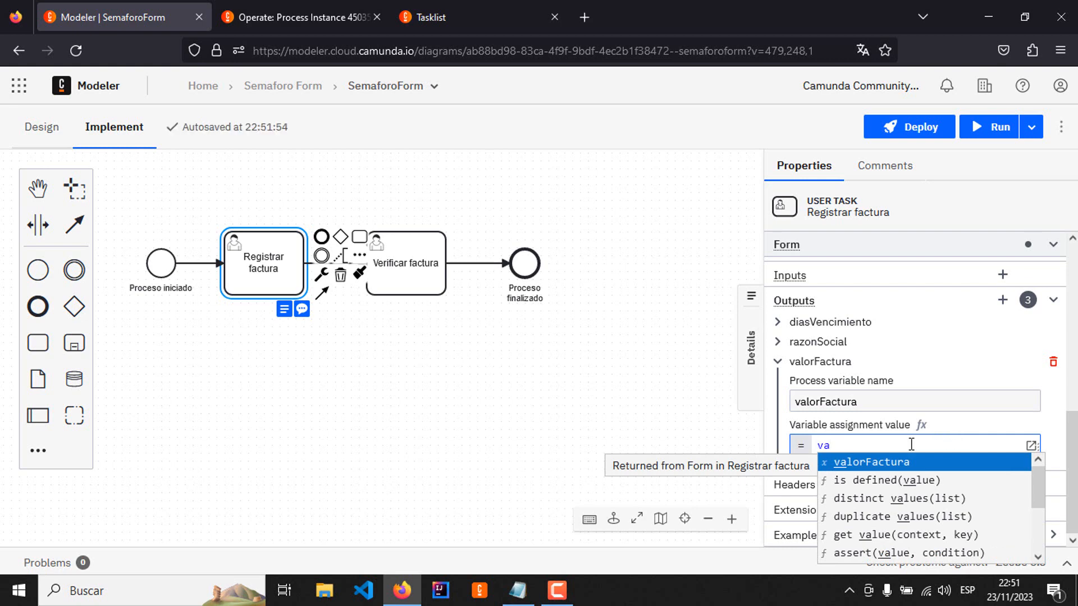
key("Return")
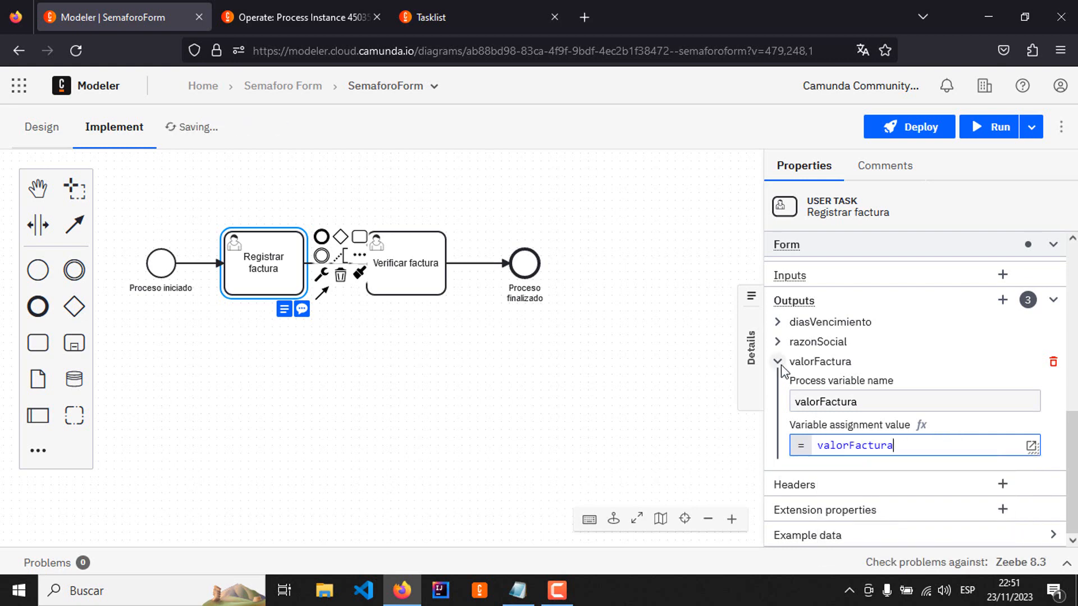
left_click(778, 362)
Step: Add an output variable named fechaFactura to Registrar factura and assign its value from the suggested form variables
left_click(1003, 393)
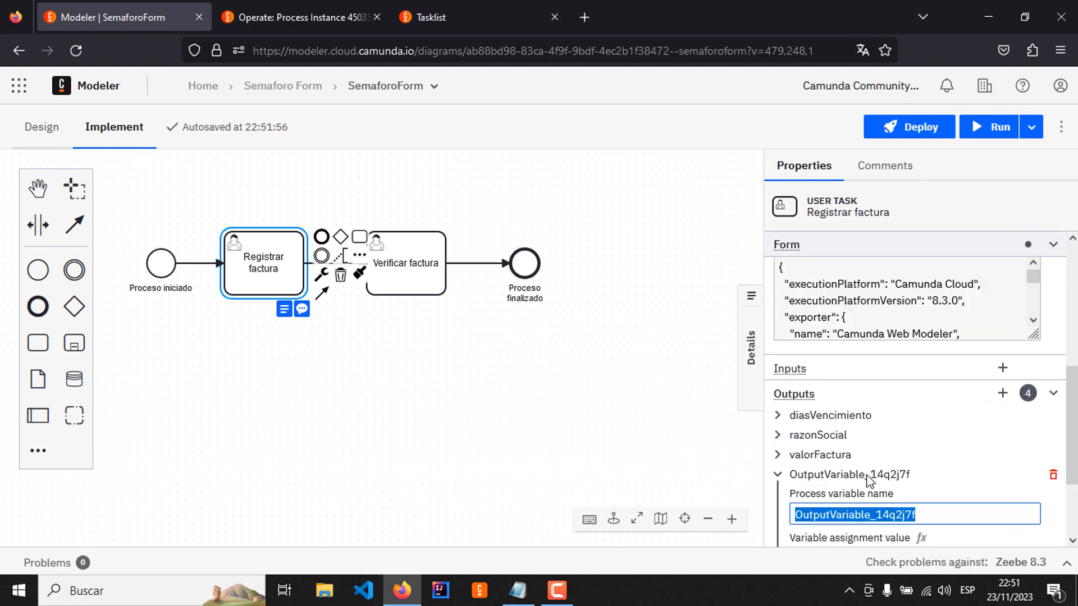
type("fe")
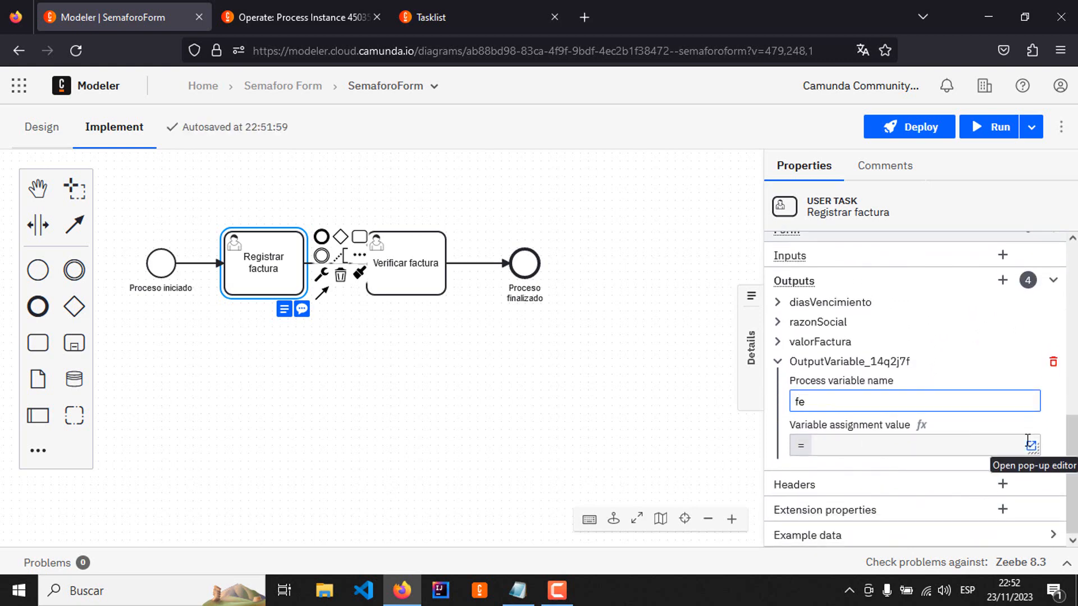
type("chaFactura")
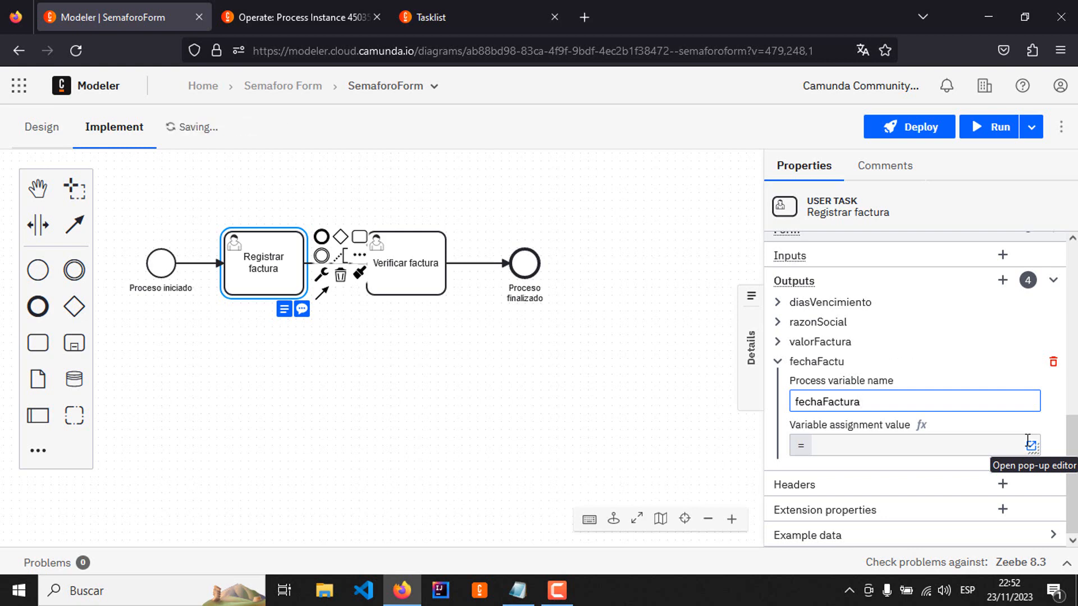
left_click(1028, 440)
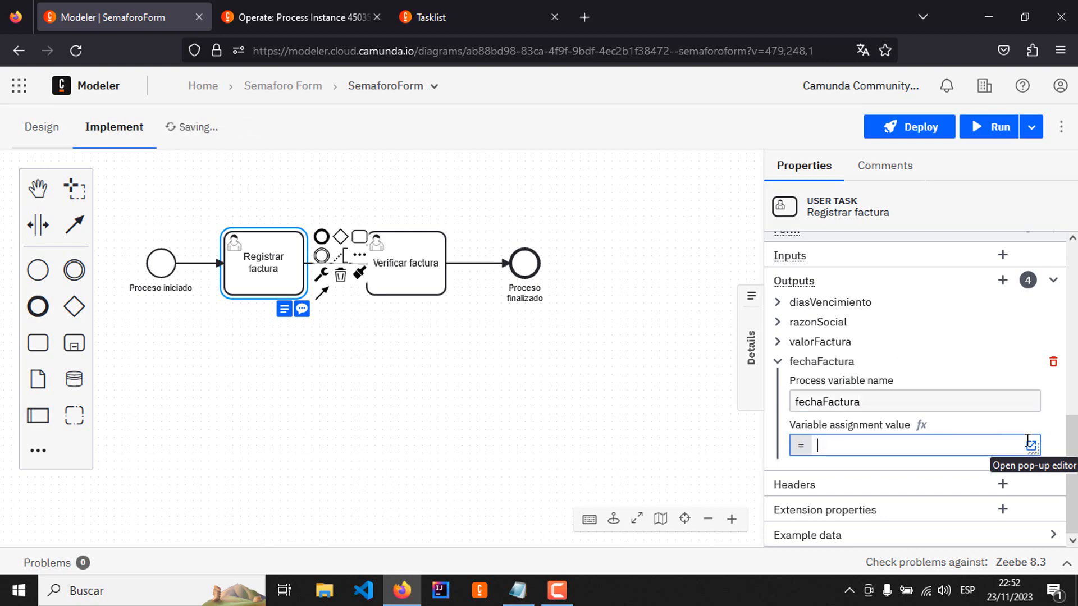
type("fece")
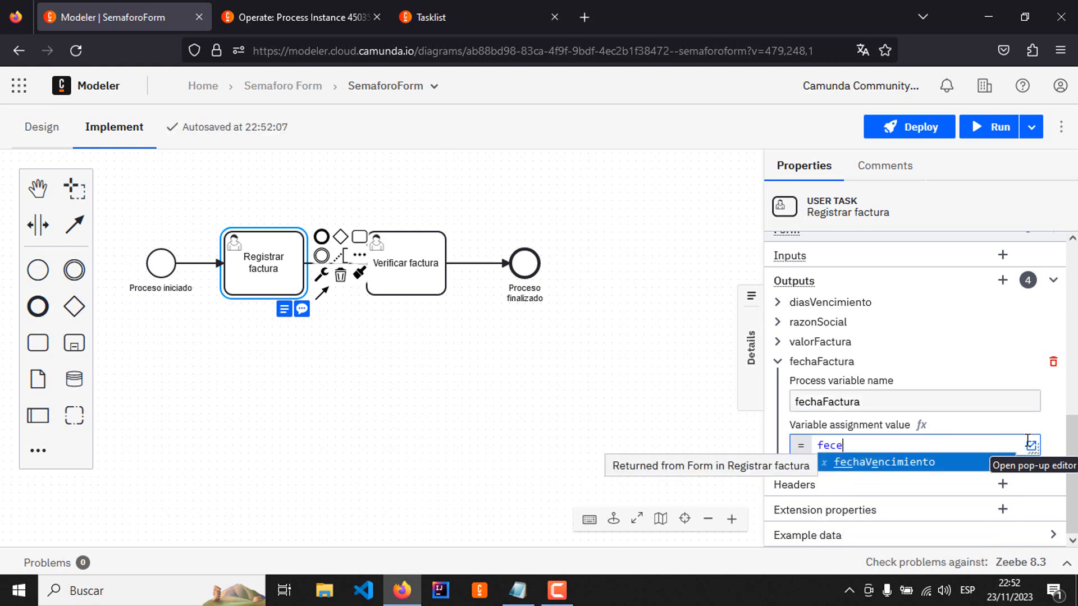
key("BackSpace")
left_click(891, 464)
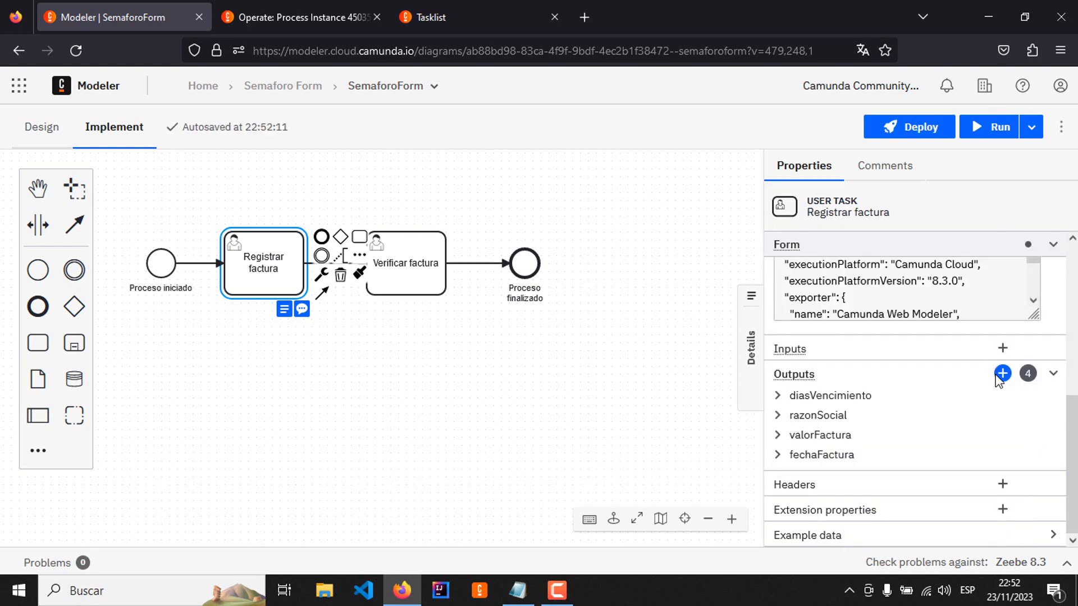
Step: Add an output variable named fechaVencimiento to Registrar factura and assign it the form variable fechaVencimiento
left_click(999, 375)
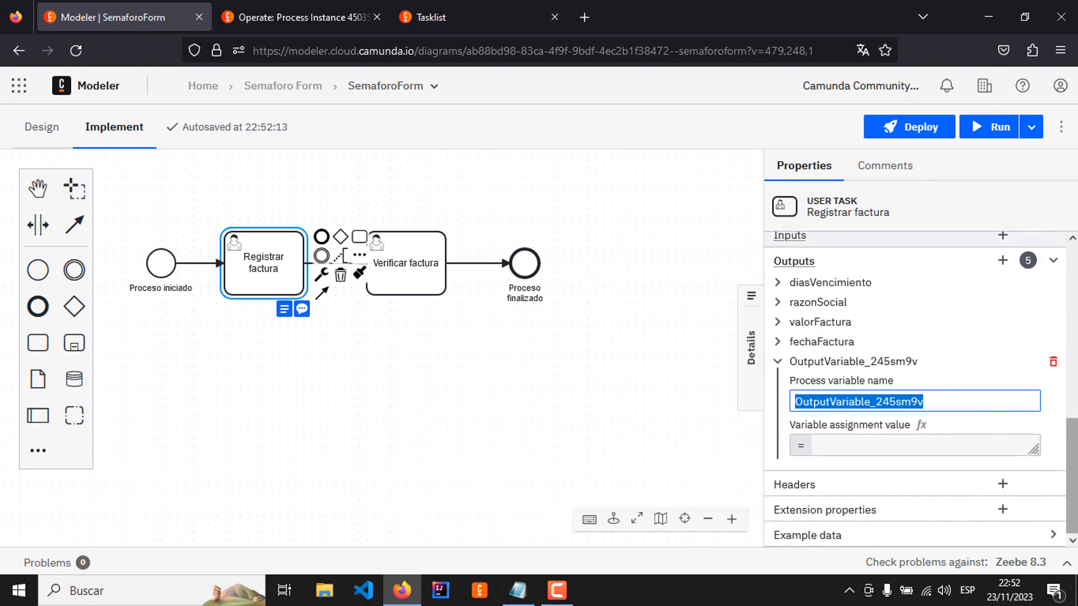
type("fecha")
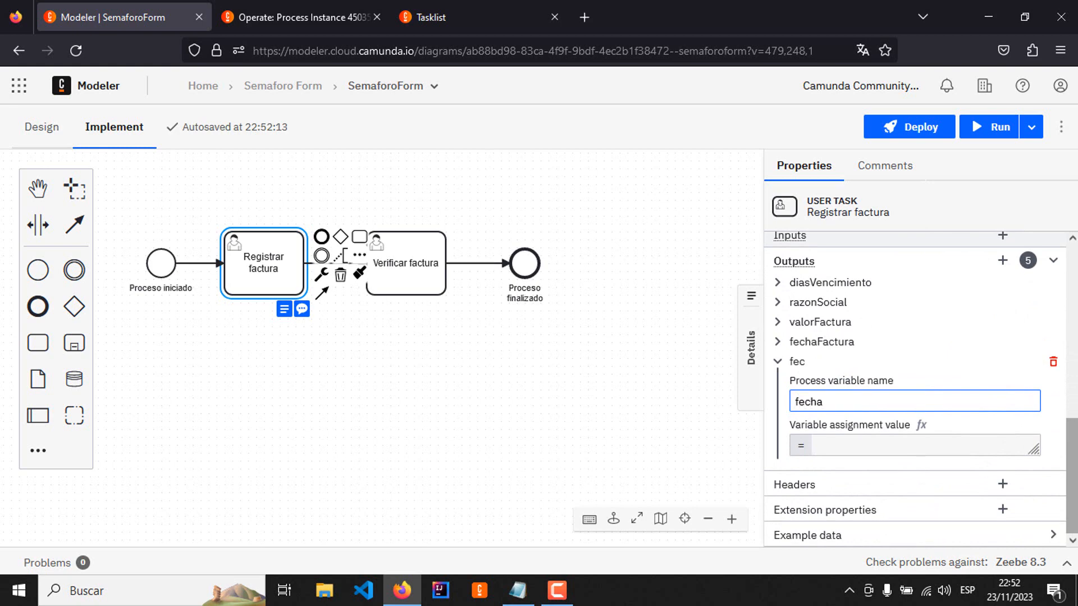
type("Vencimi")
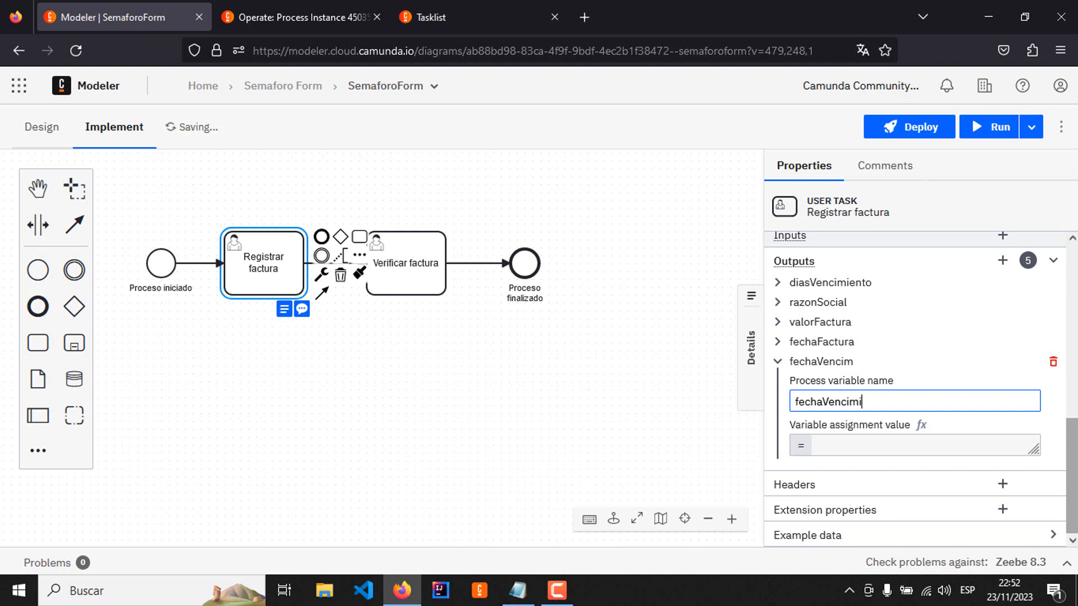
type("ento")
left_click(870, 445)
type("fe")
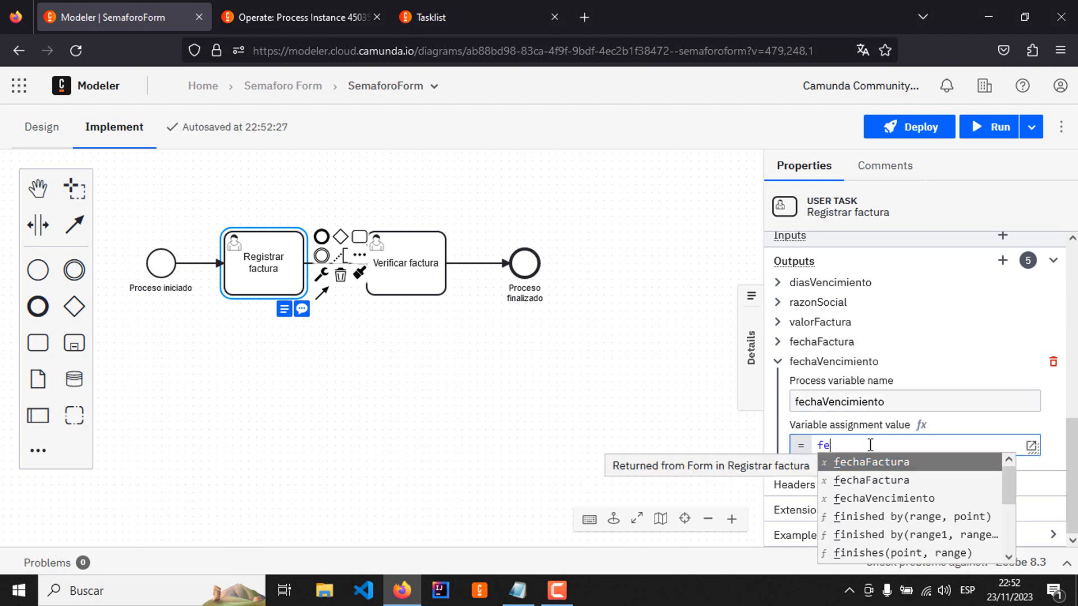
left_click(903, 499)
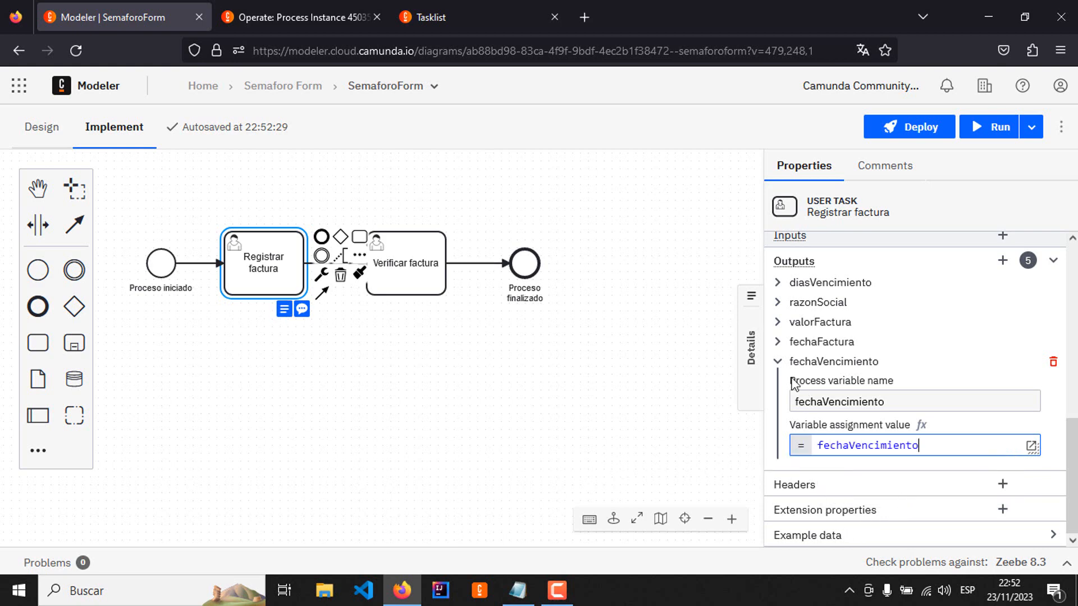
left_click(777, 364)
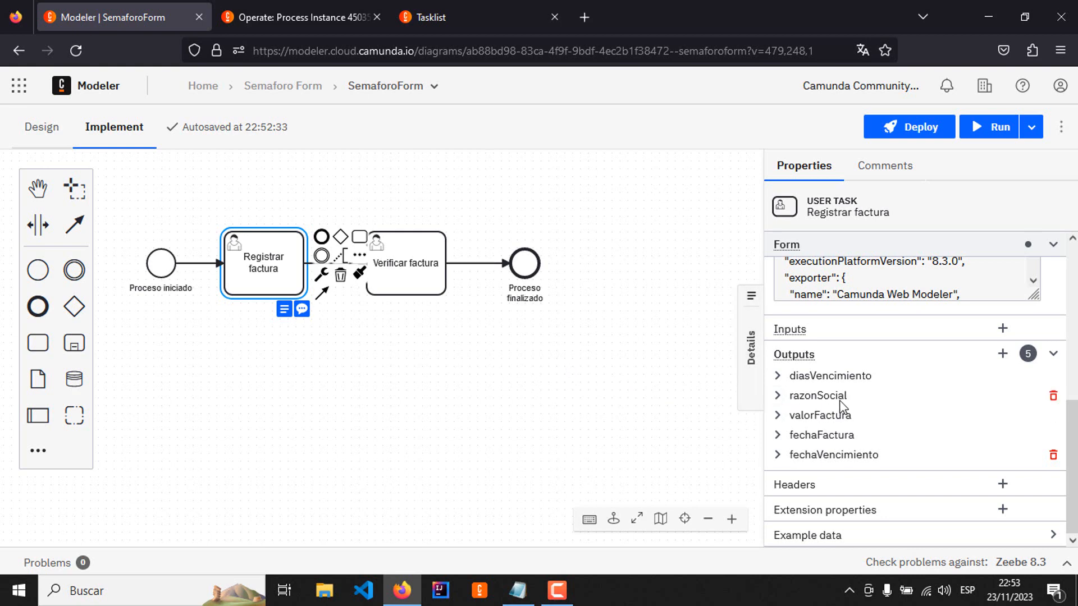
Step: Check the Verificar factura task's properties and open form-verificar-factura from the Semaforo Form project
left_click(433, 296)
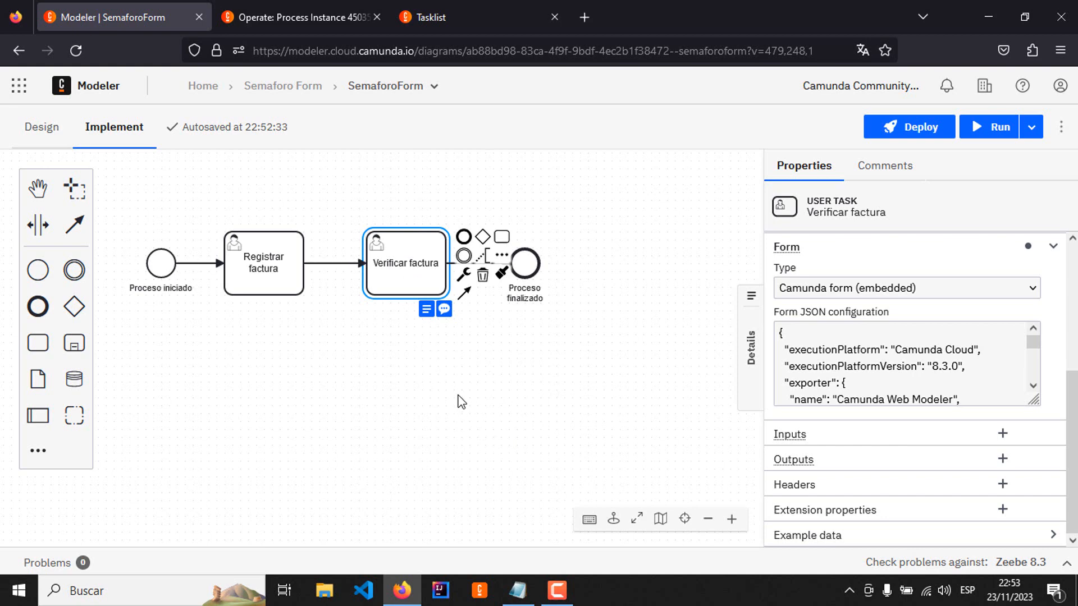
left_click(295, 95)
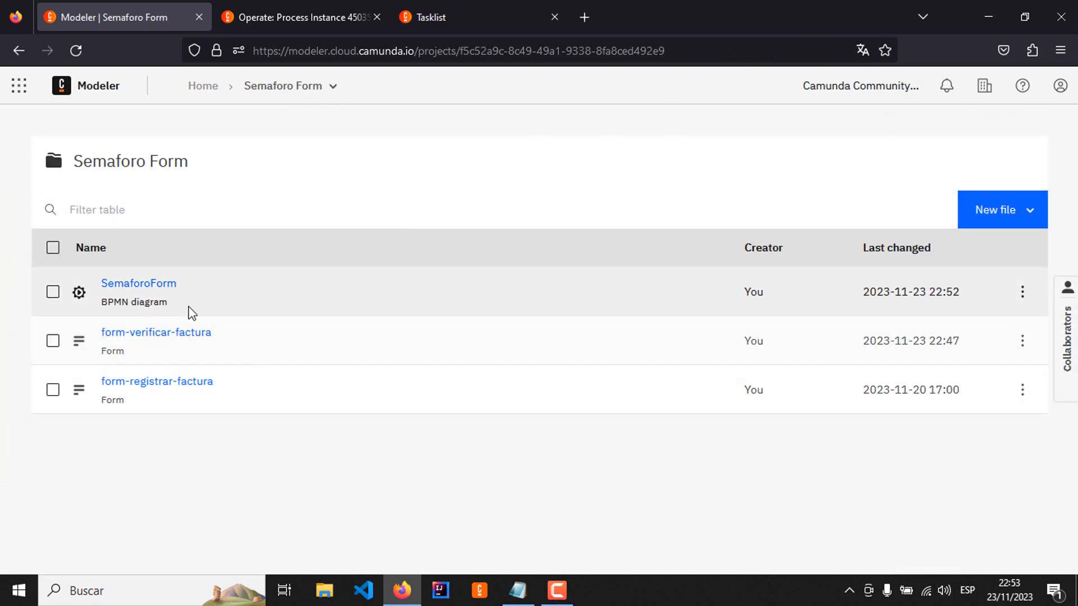
left_click(164, 336)
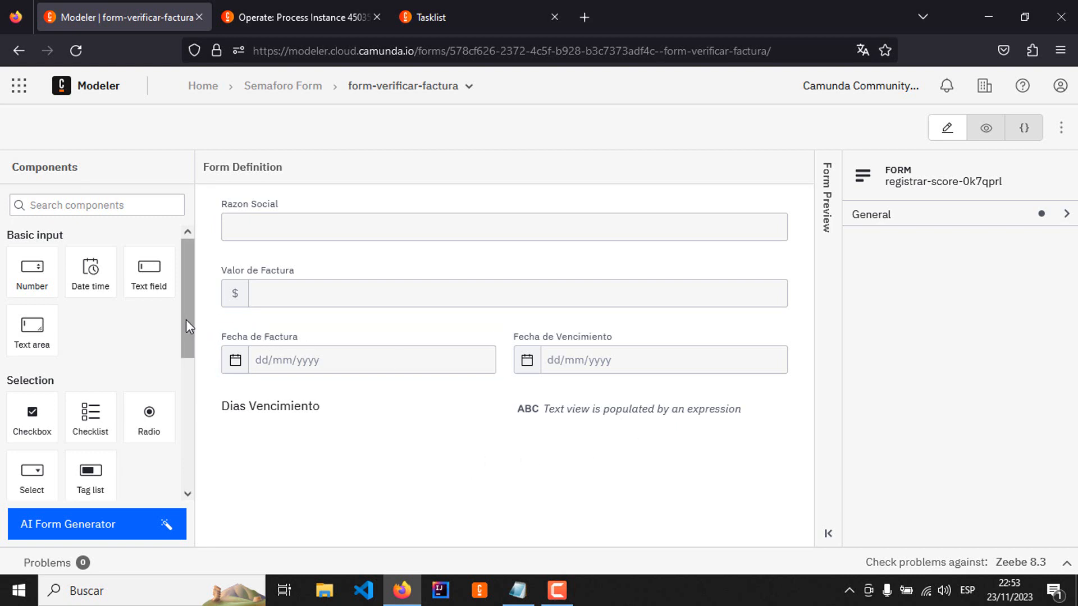
Step: Add an image view after the expression text view in the Dias Vencimiento row and open its general properties
left_click_drag(186, 319, 200, 464)
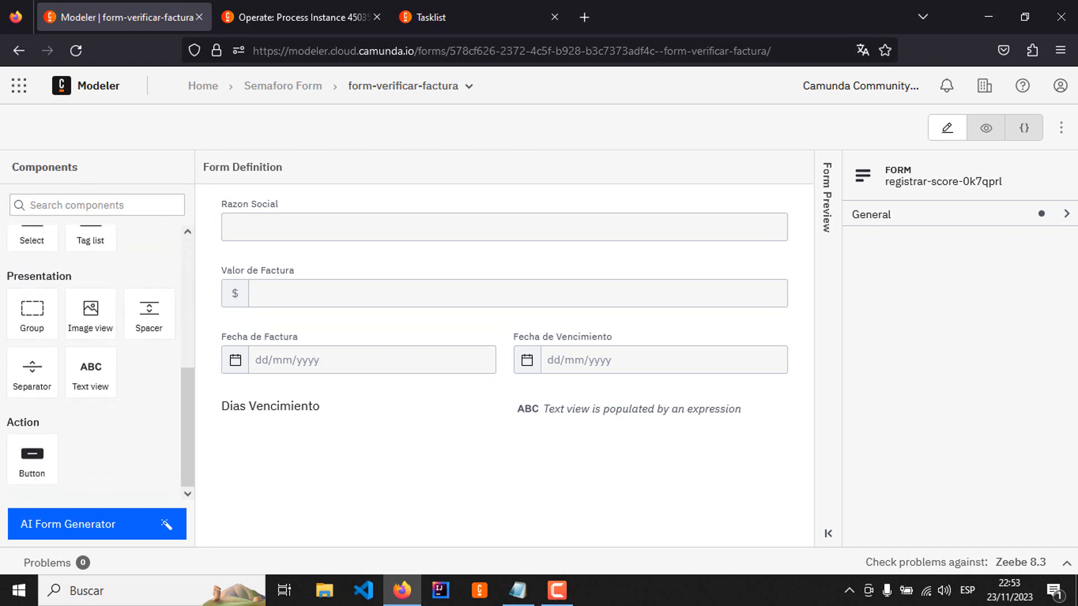
left_click_drag(91, 310, 584, 421)
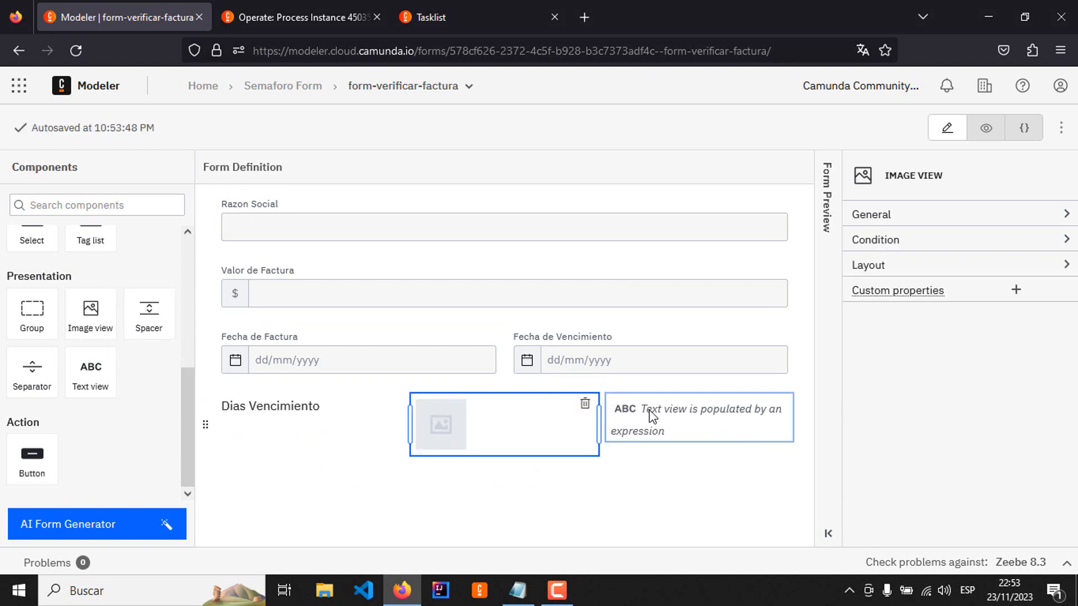
left_click_drag(651, 416, 480, 422)
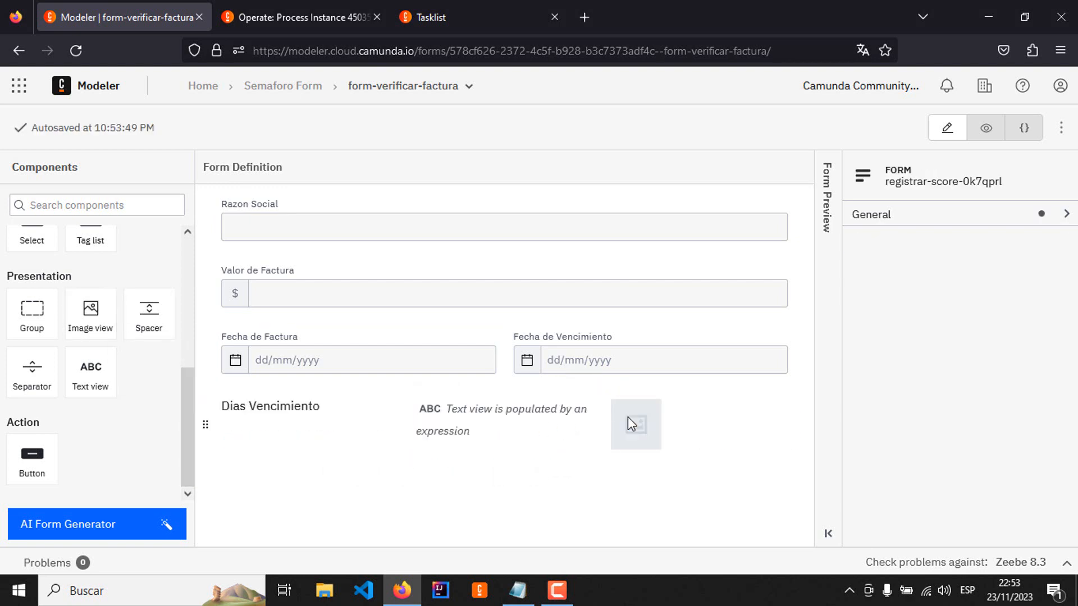
left_click(540, 421)
left_click(1066, 214)
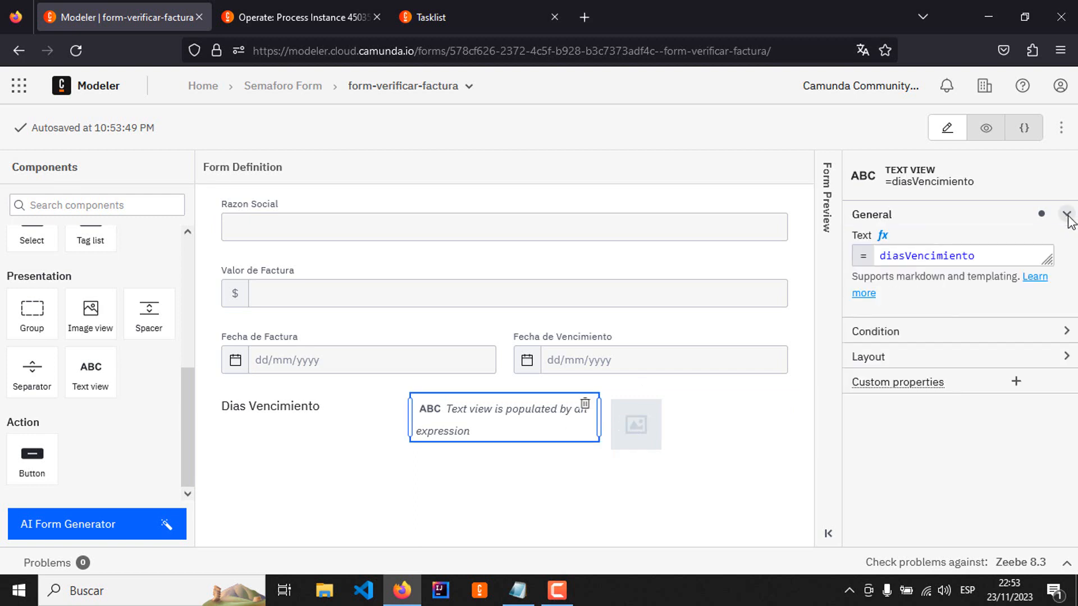
left_click(635, 422)
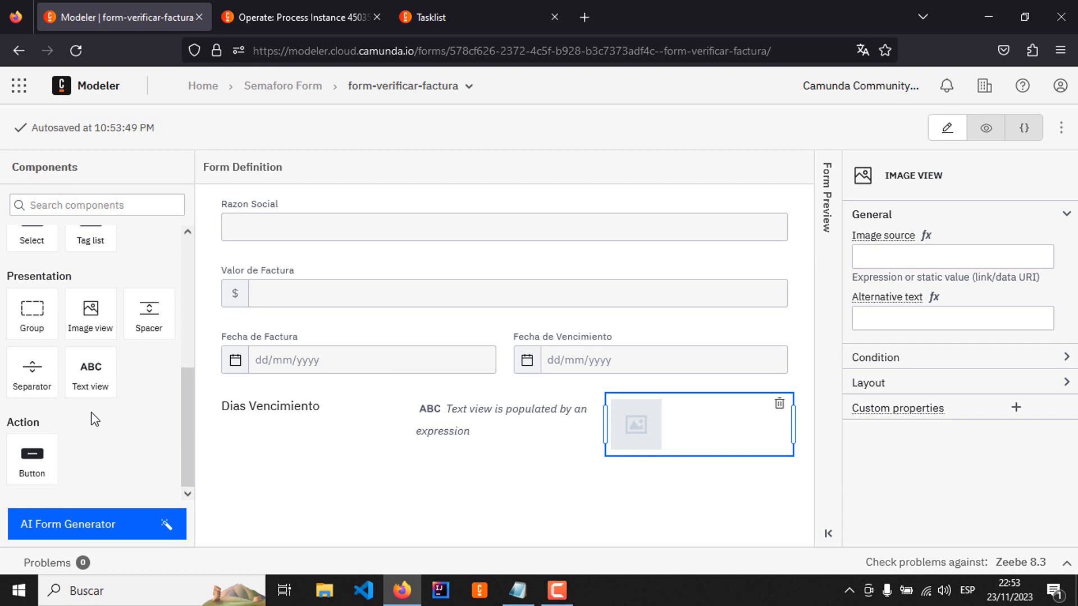
Step: Add two more image views to the Dias Vencimiento row and set the first one's image source to the Verde URL from colores-semaforo
left_click_drag(87, 315, 649, 442)
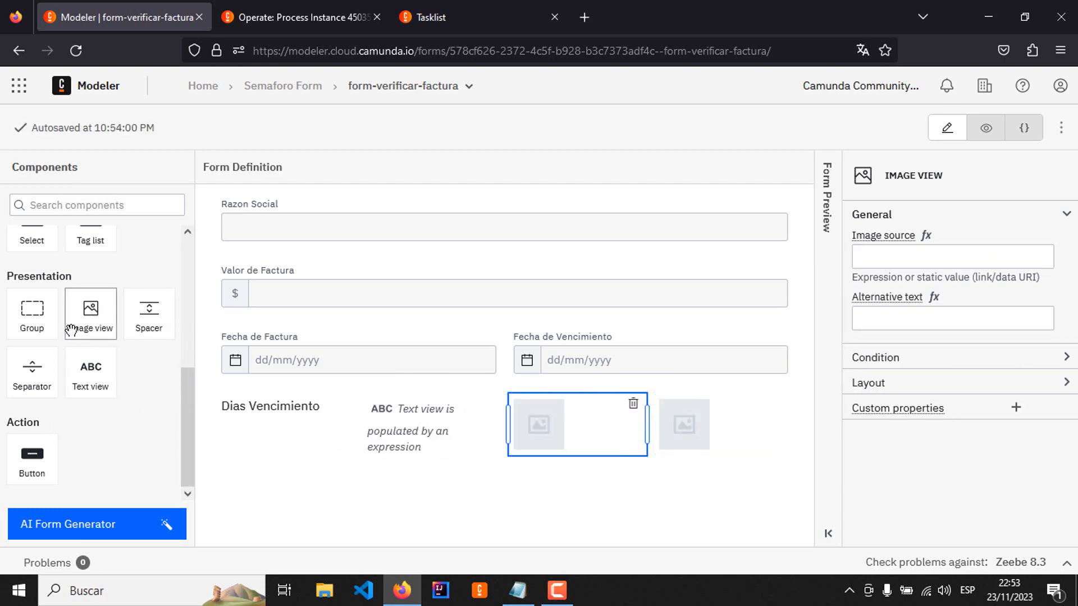
left_click_drag(81, 313, 579, 414)
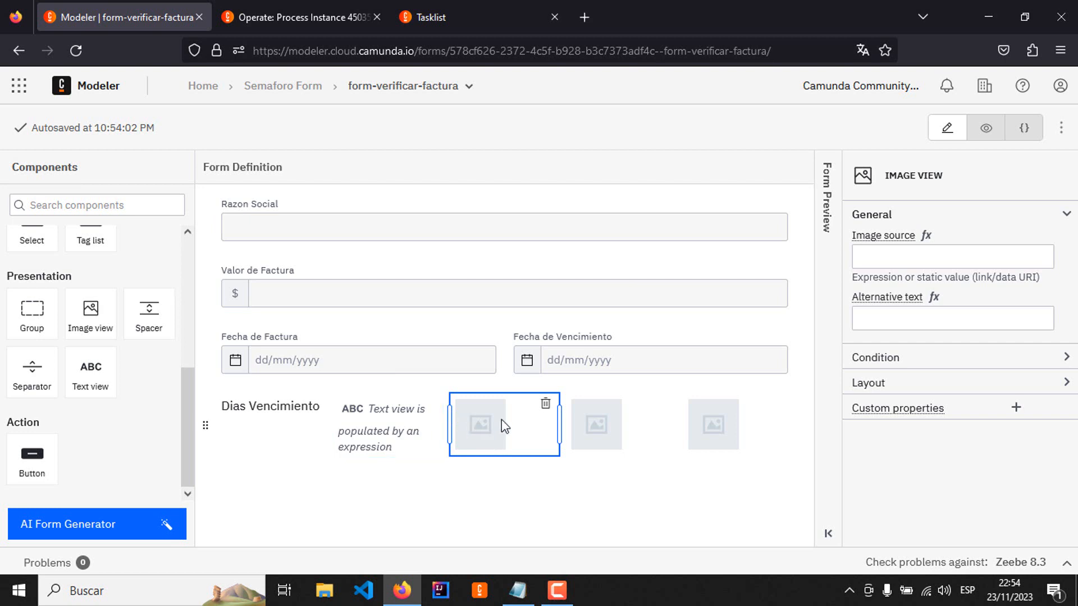
key("alt+Tab")
key("alt+Tab")
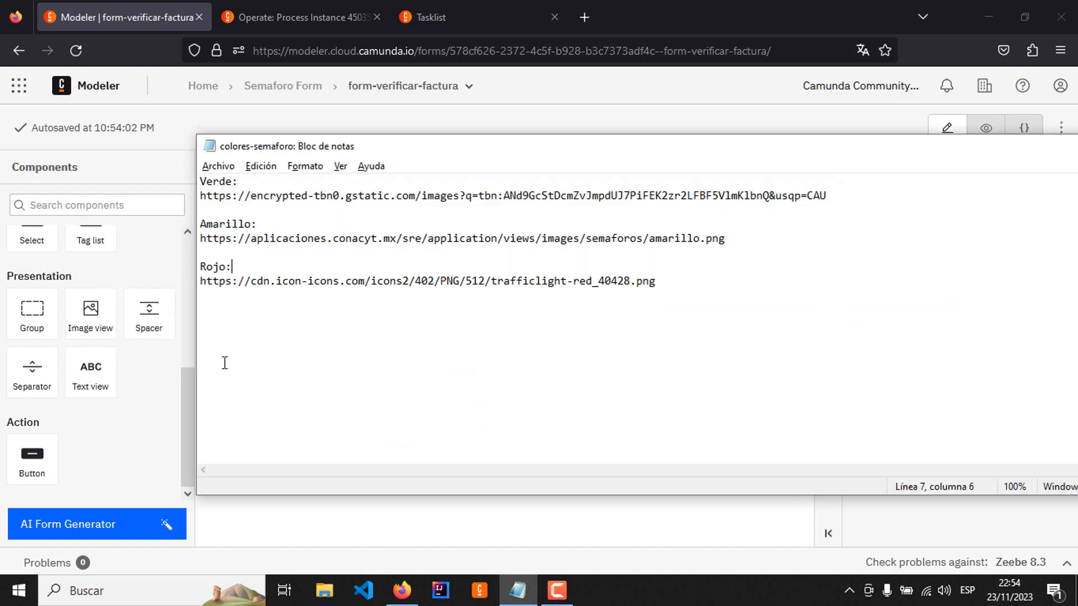
left_click(838, 197)
key("shift+Home")
key("alt+Tab")
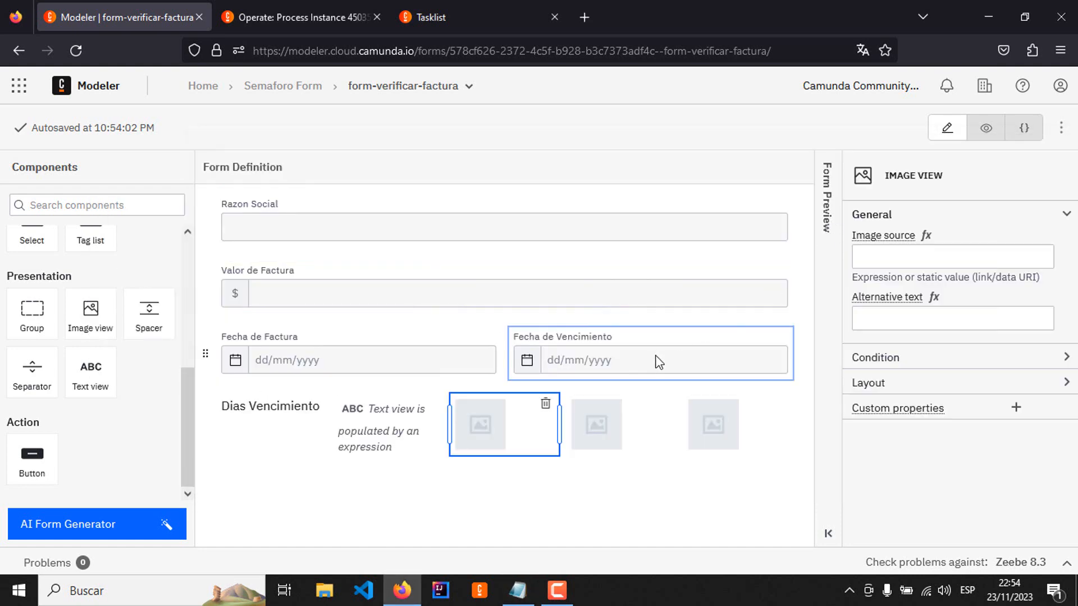
left_click(896, 251)
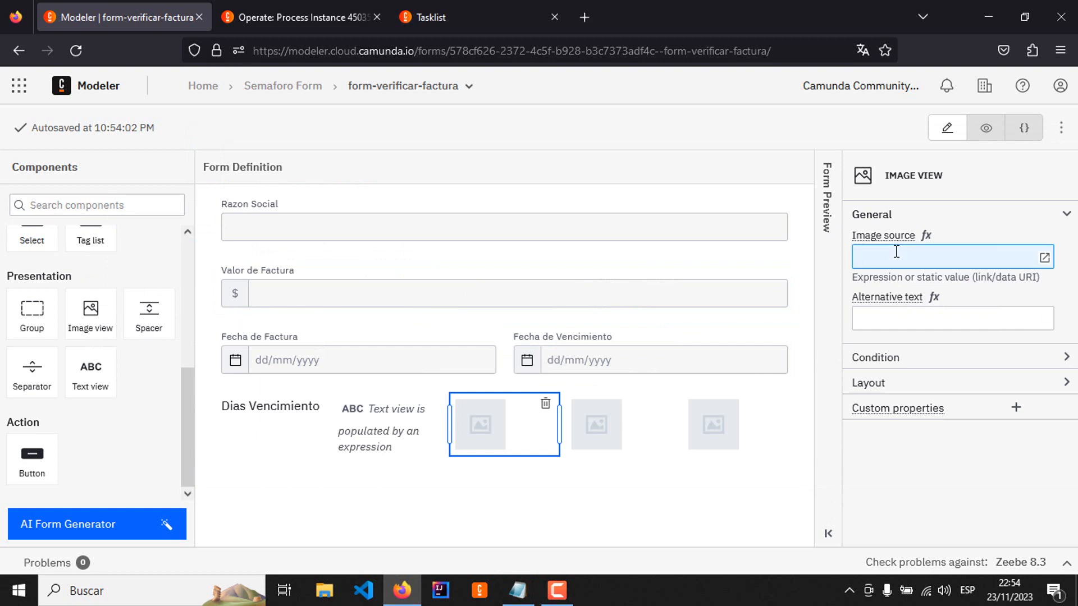
key("ctrl+v")
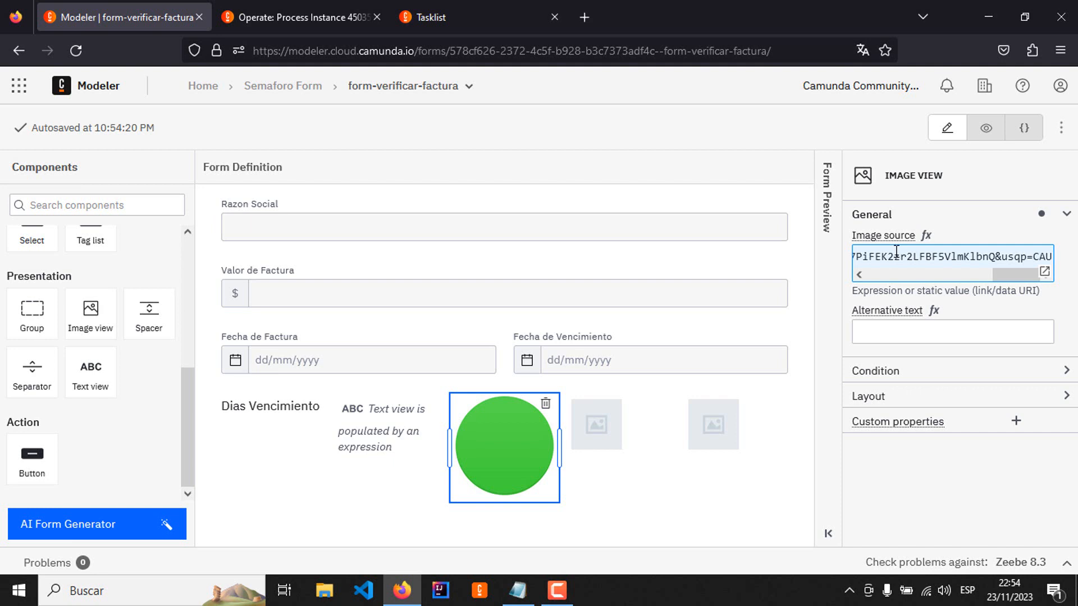
Step: Set the second image view's source to the Amarillo URL ending in amarillo.png from the colores-semaforo notes
key("alt+Tab")
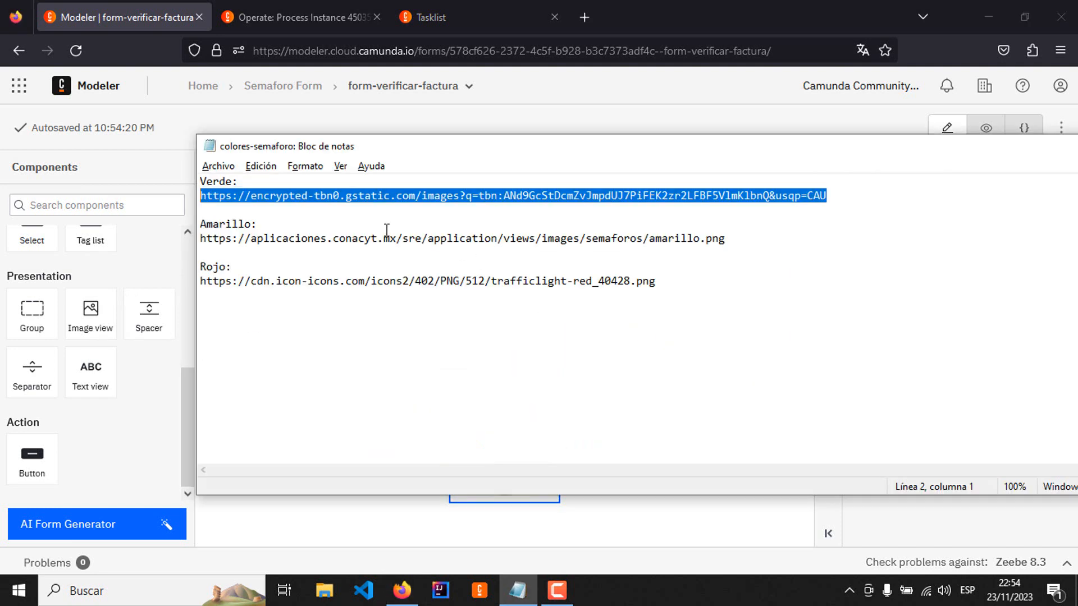
left_click(729, 239)
key("shift+Home")
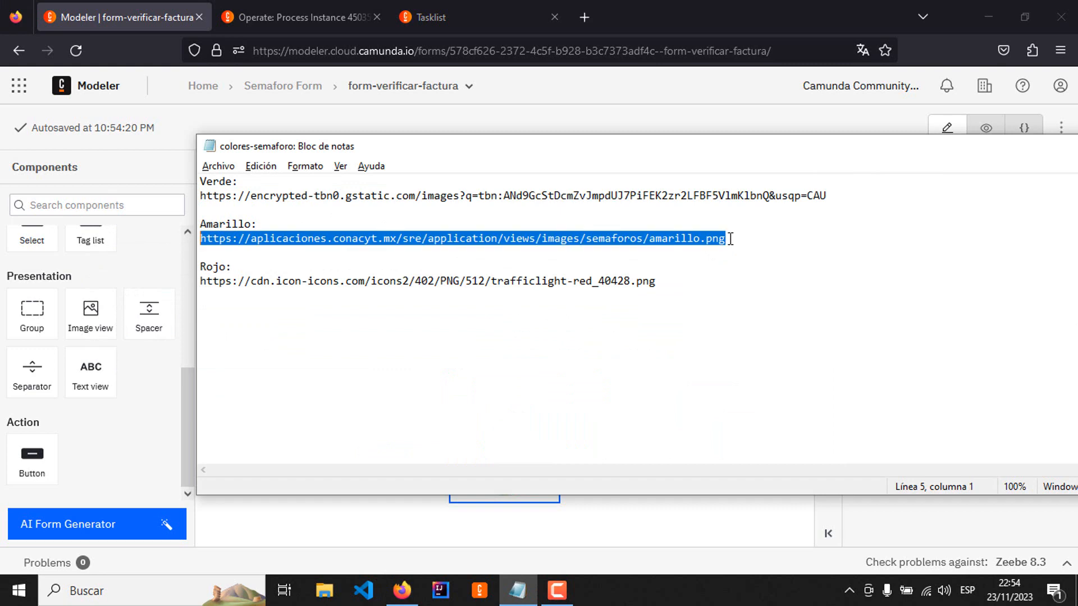
key("alt+Tab")
left_click(591, 419)
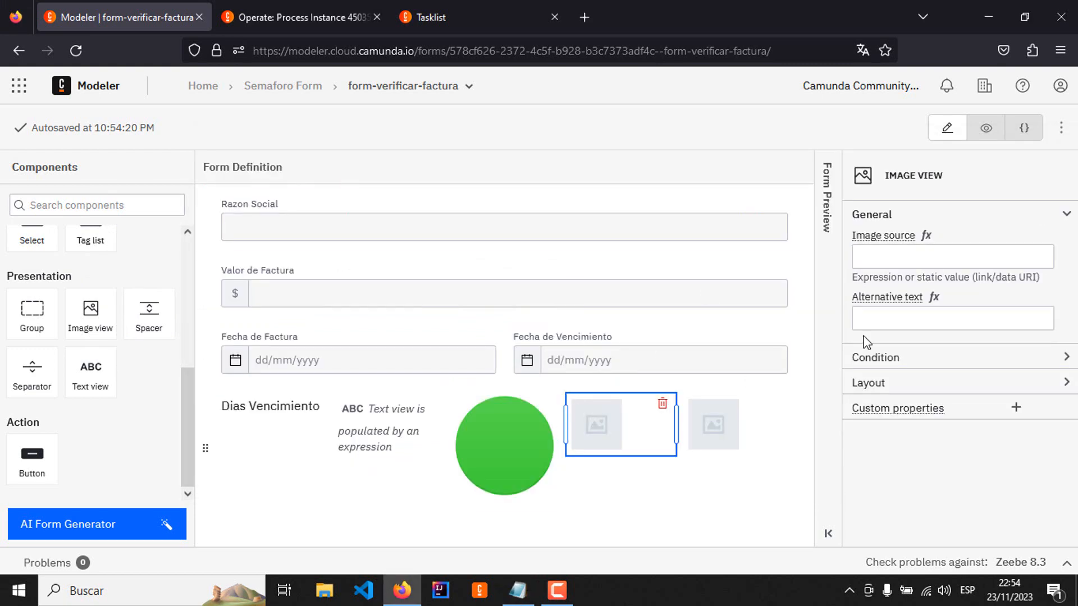
left_click(911, 250)
key("ctrl+v")
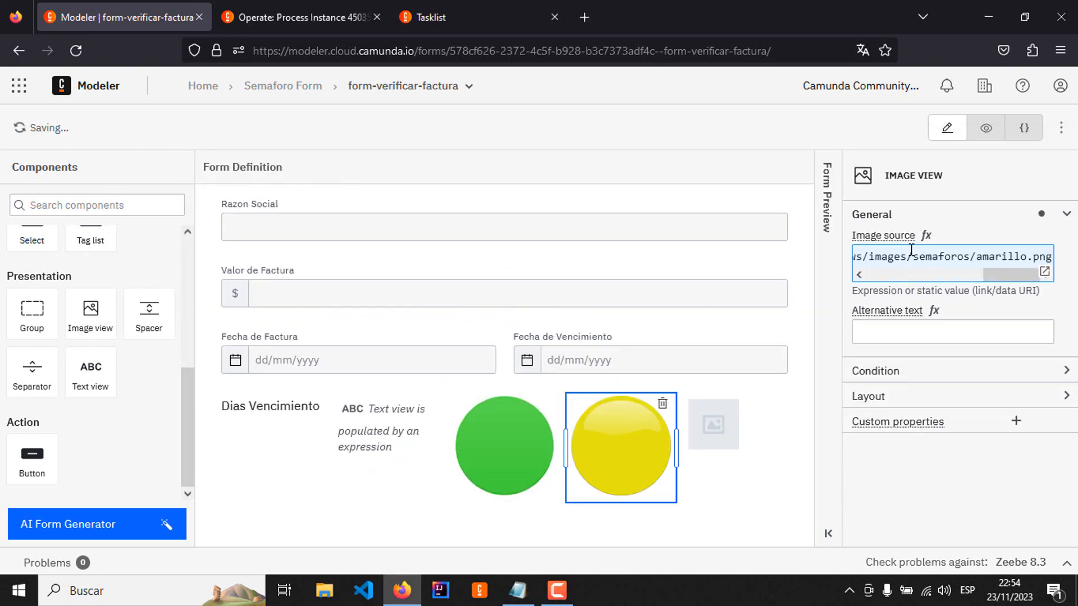
Step: Set the third image view's source to the Rojo URL ending in trafficlight-red_40428.png from the colores-semaforo notes
key("alt+Tab")
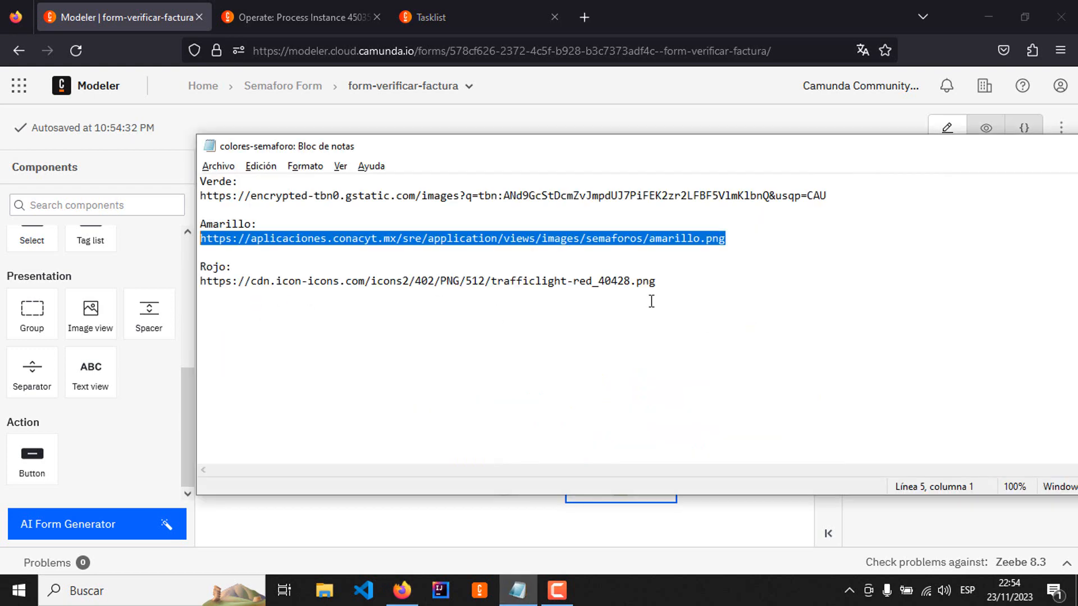
left_click_drag(695, 283, 198, 283)
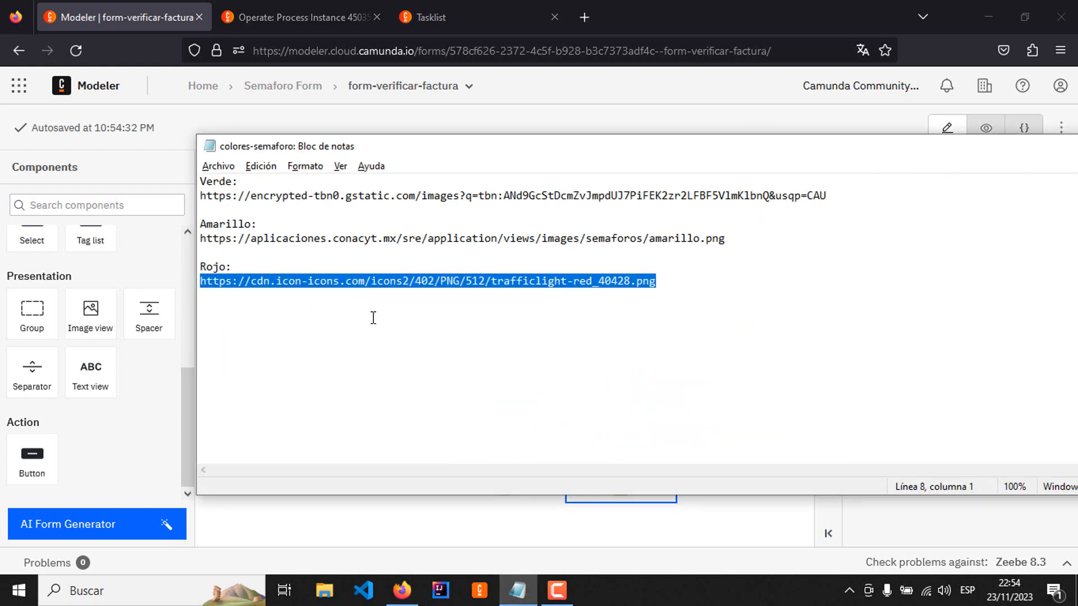
key("alt+Tab")
left_click(738, 433)
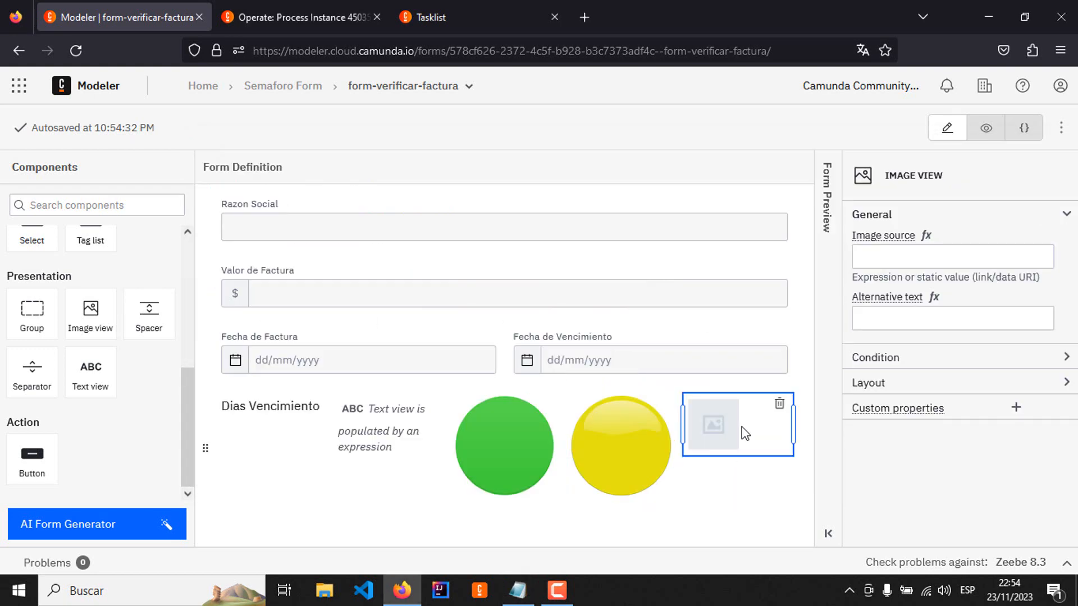
left_click(901, 257)
key("ctrl+v")
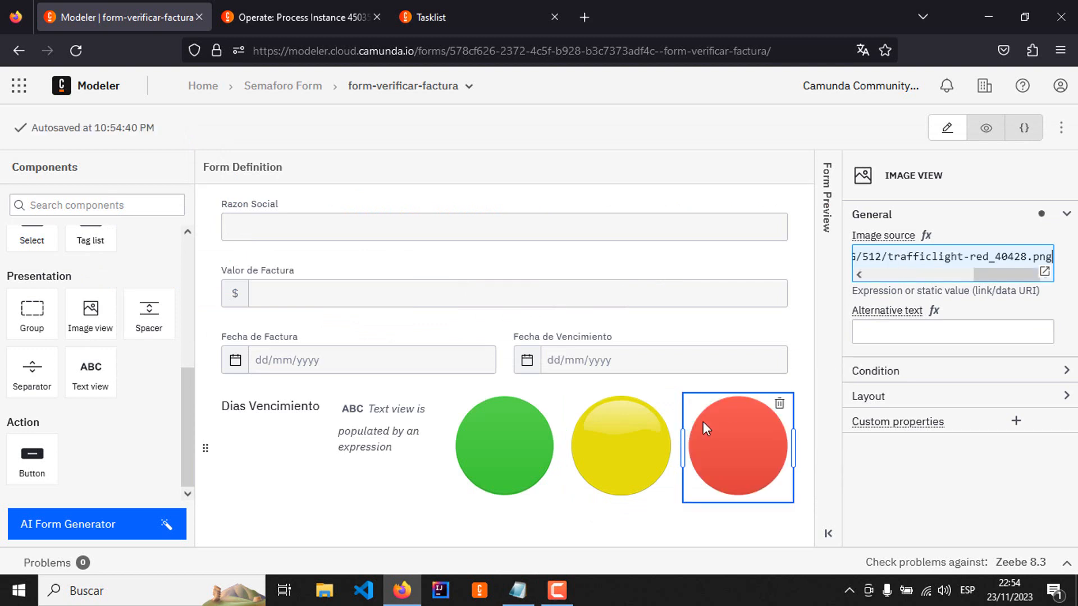
left_click(366, 517)
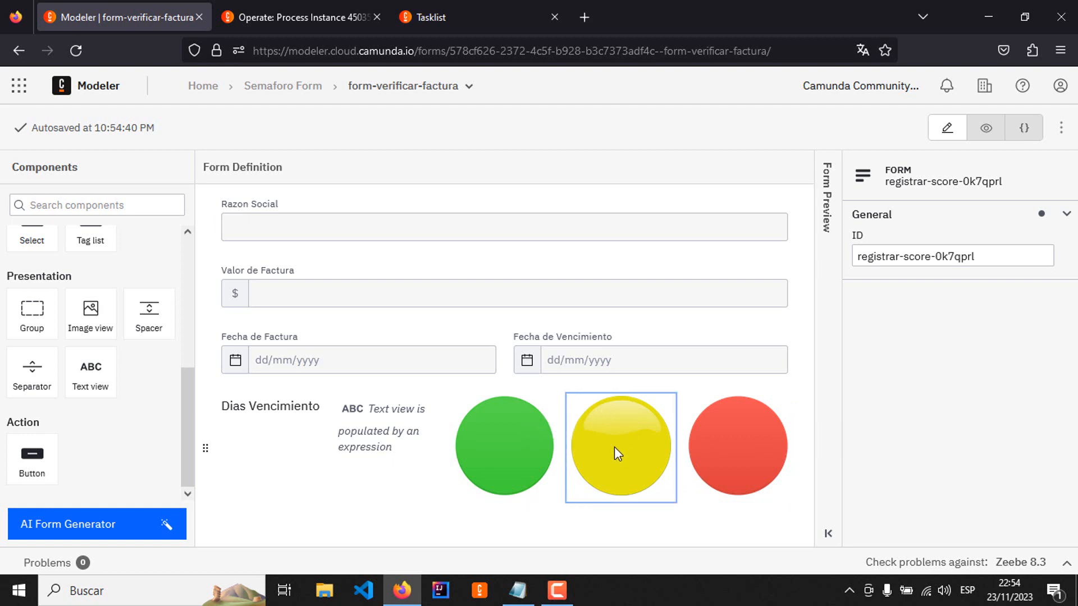
Step: Open the green image's Hide if condition in the large expression editor and enter diasVencimiento = null
left_click(517, 447)
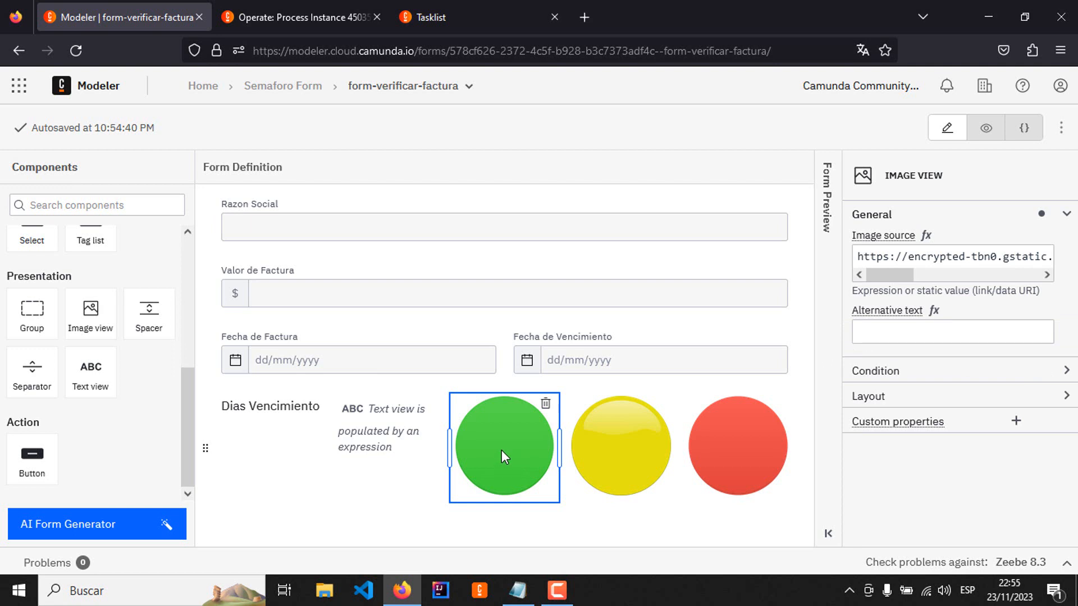
left_click(1066, 371)
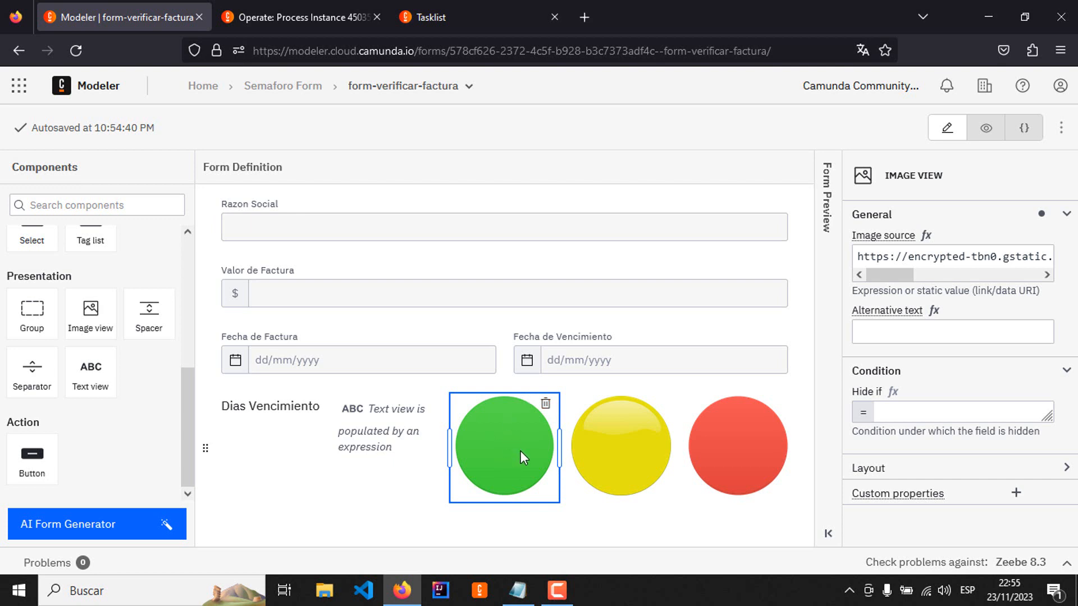
left_click(909, 412)
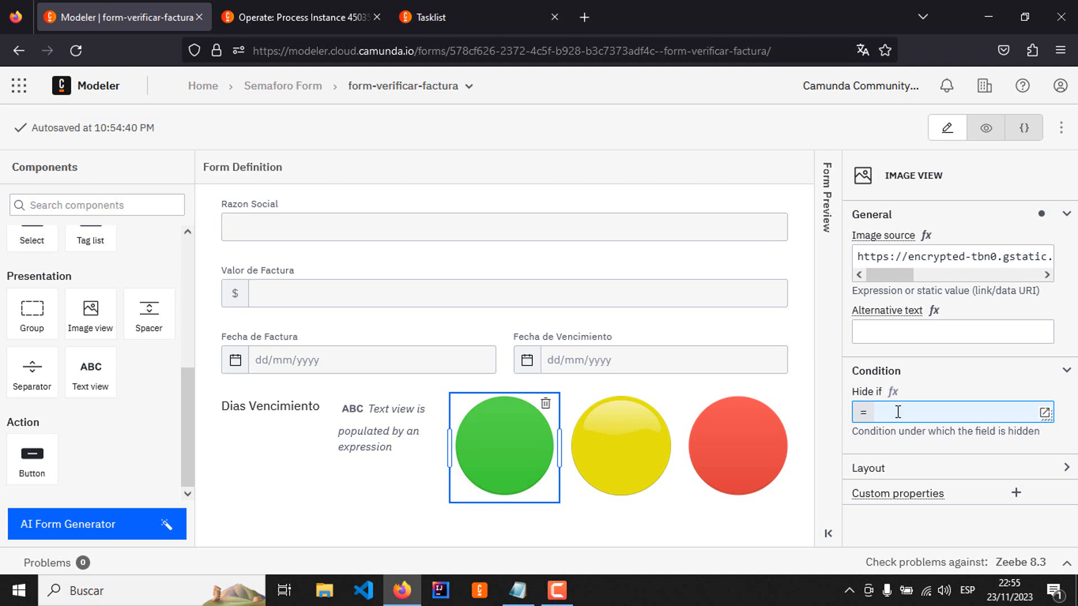
left_click(1044, 413)
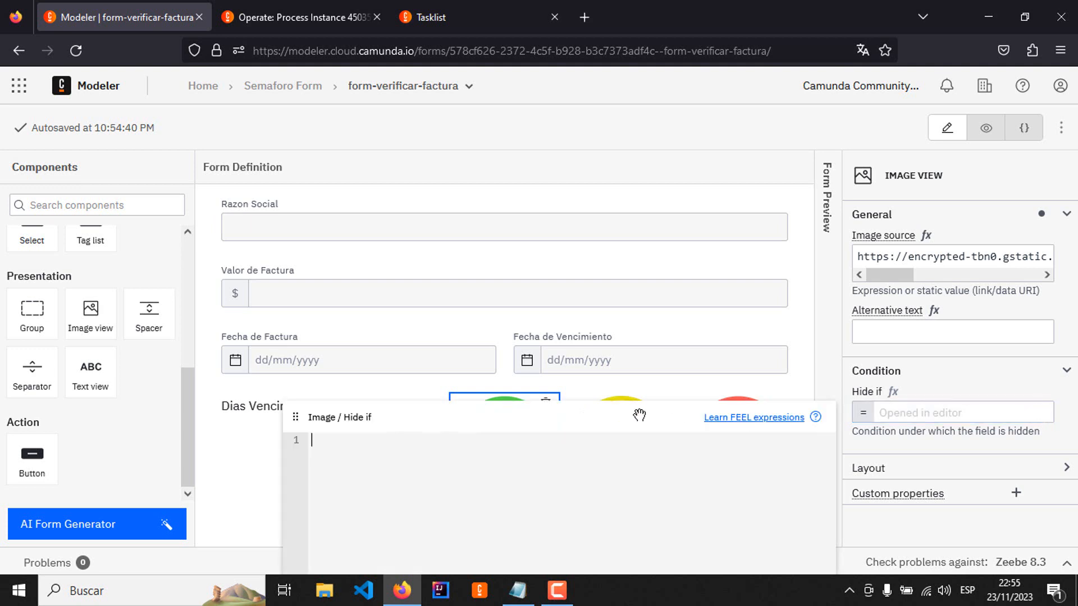
left_click_drag(549, 426, 777, 125)
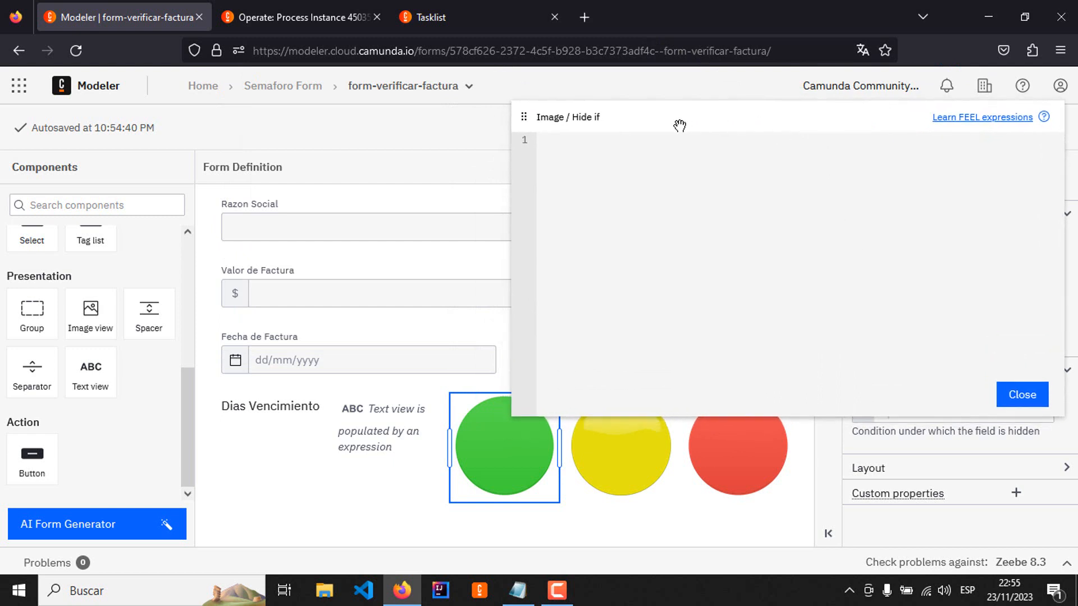
left_click_drag(680, 124, 732, 117)
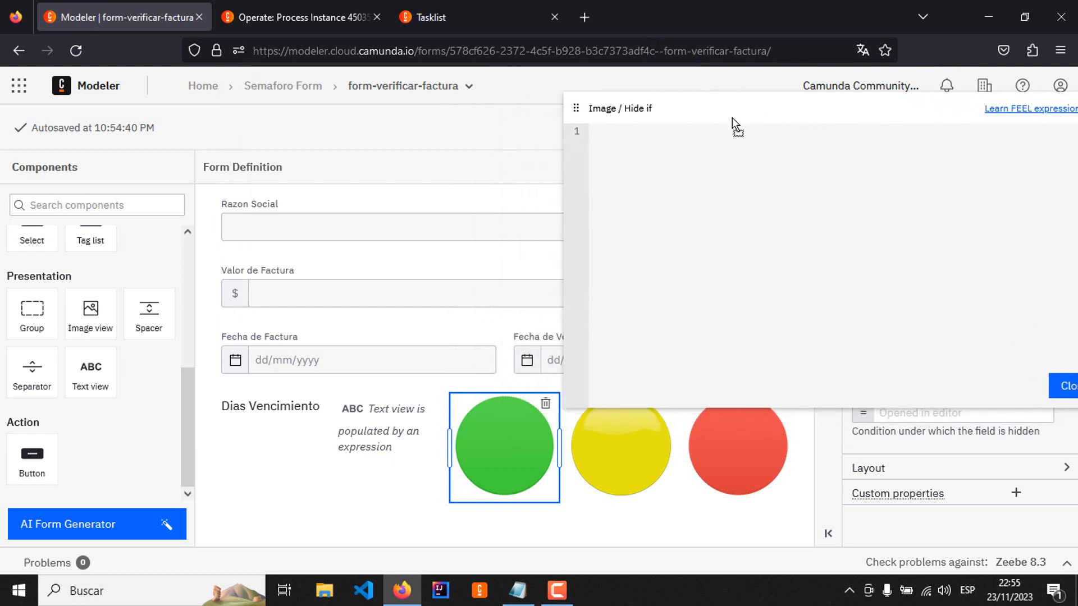
left_click(756, 212)
type("dia")
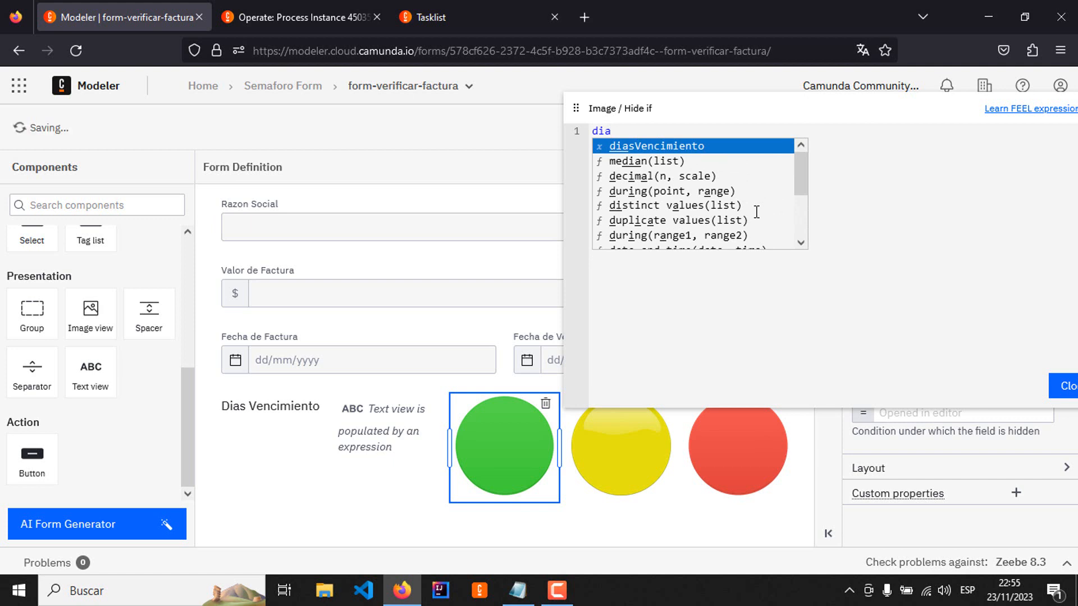
left_click(687, 147)
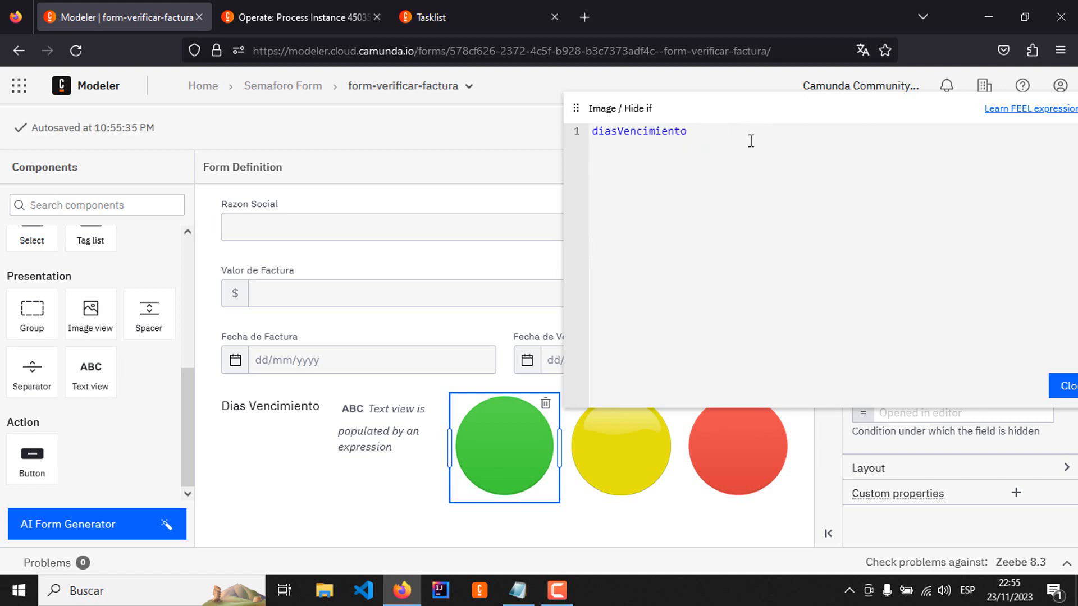
type("= null")
Step: Extend the green image's Hide if condition with "or" and a second line checking diasVencimiento<0
left_click_drag(796, 114, 750, 112)
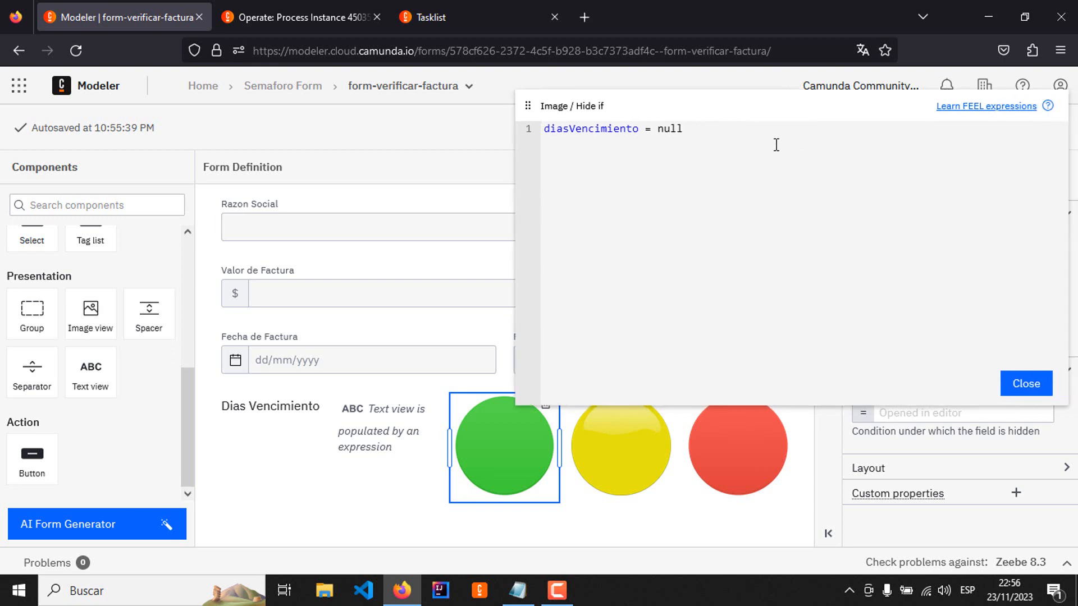
type("or")
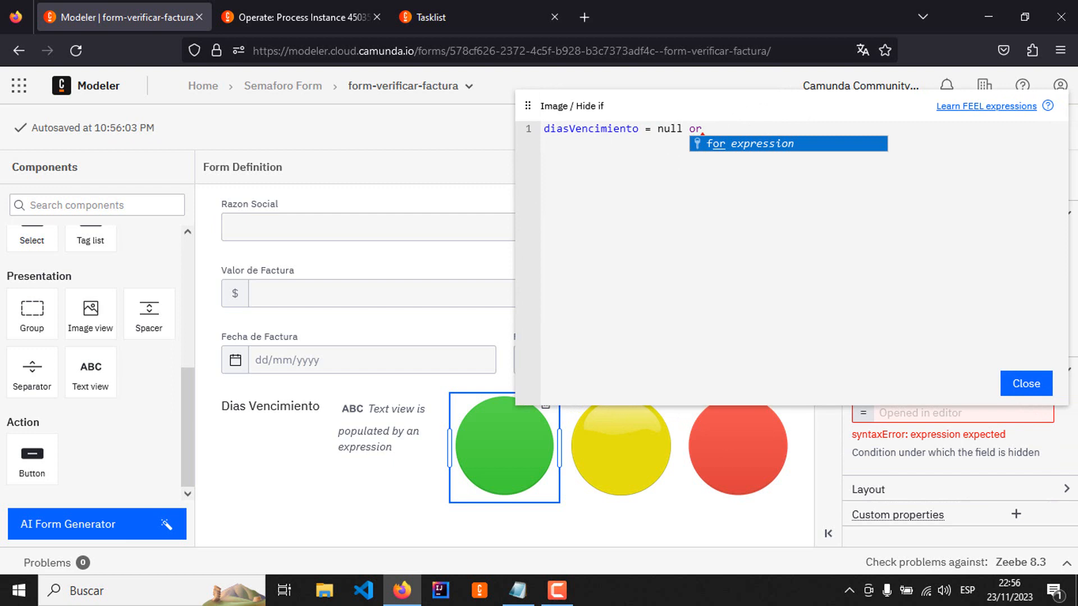
left_click(731, 129)
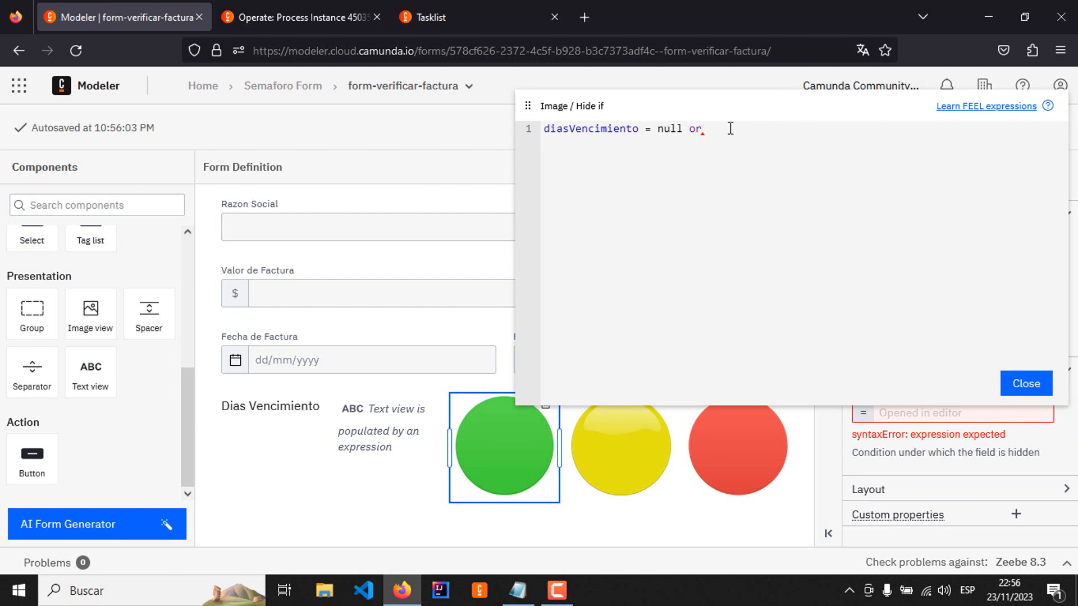
key("Return")
type("dias")
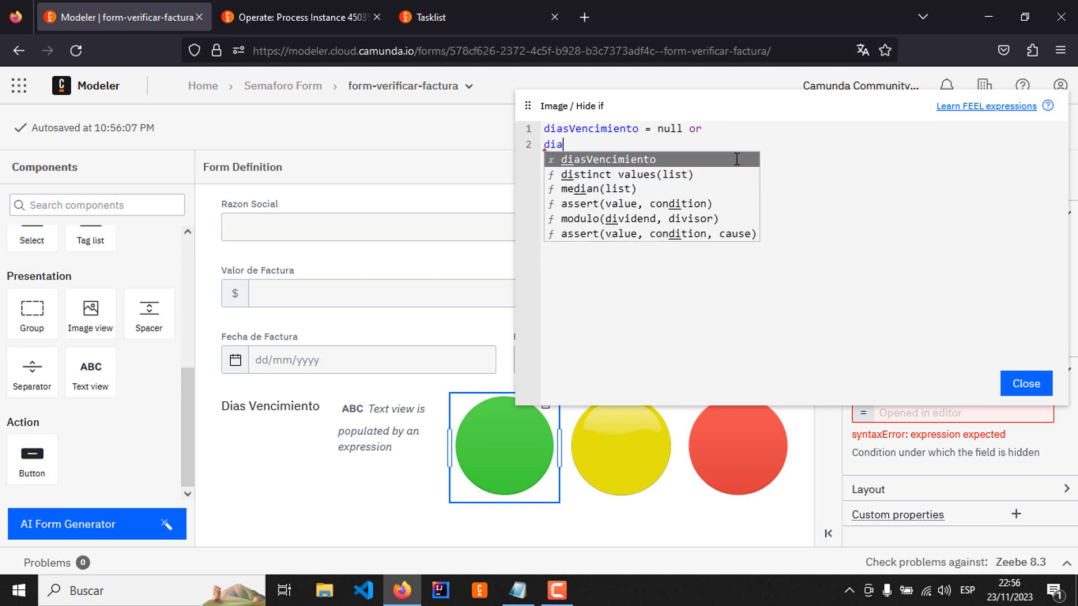
left_click(648, 162)
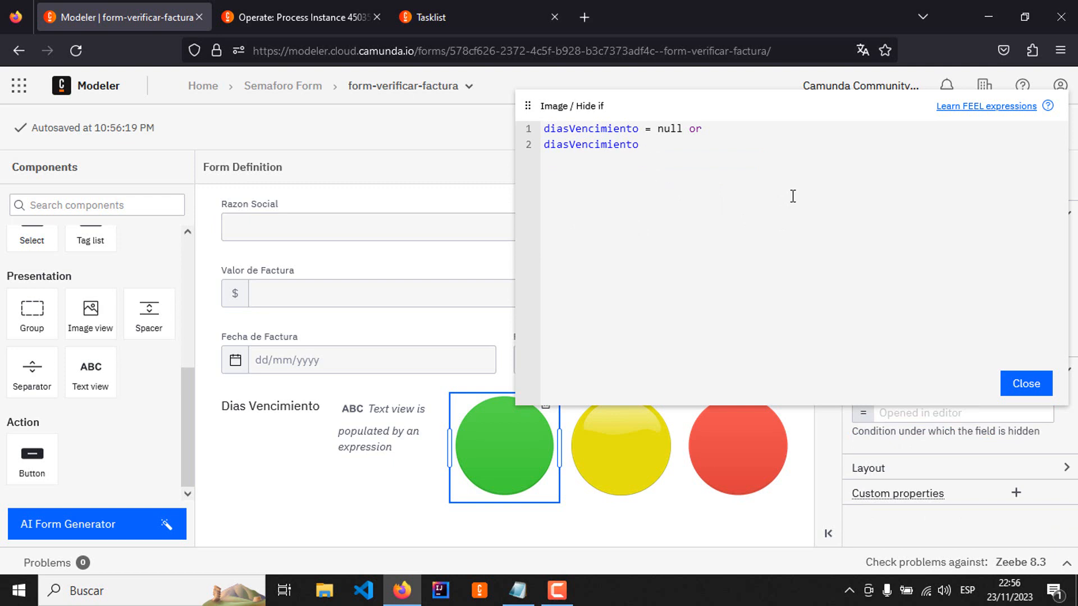
type("<")
key("Left")
key("BackSpace")
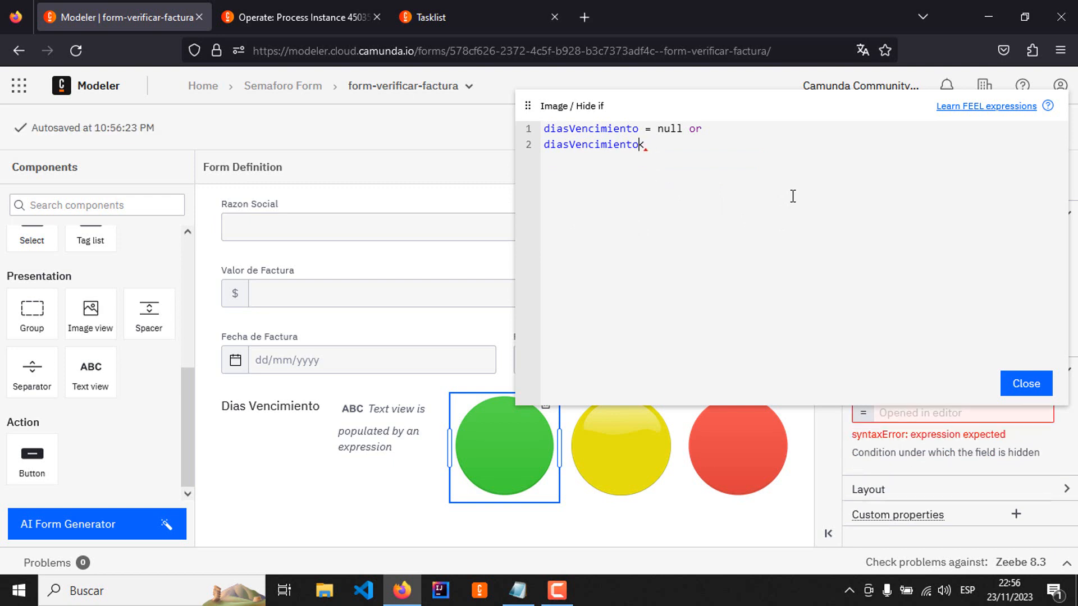
key("Right")
type("0")
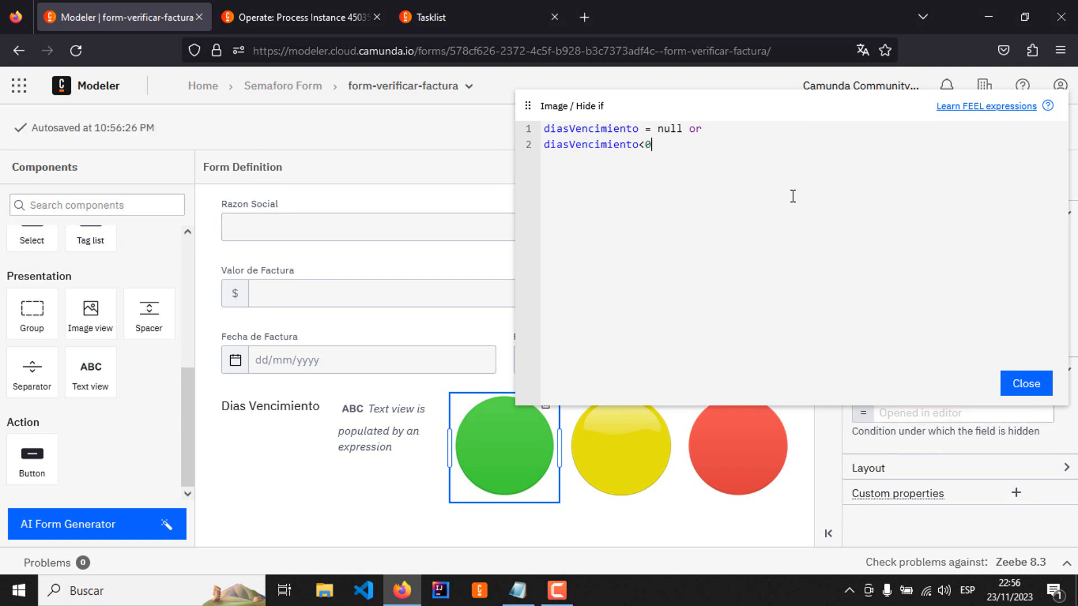
type(" or ")
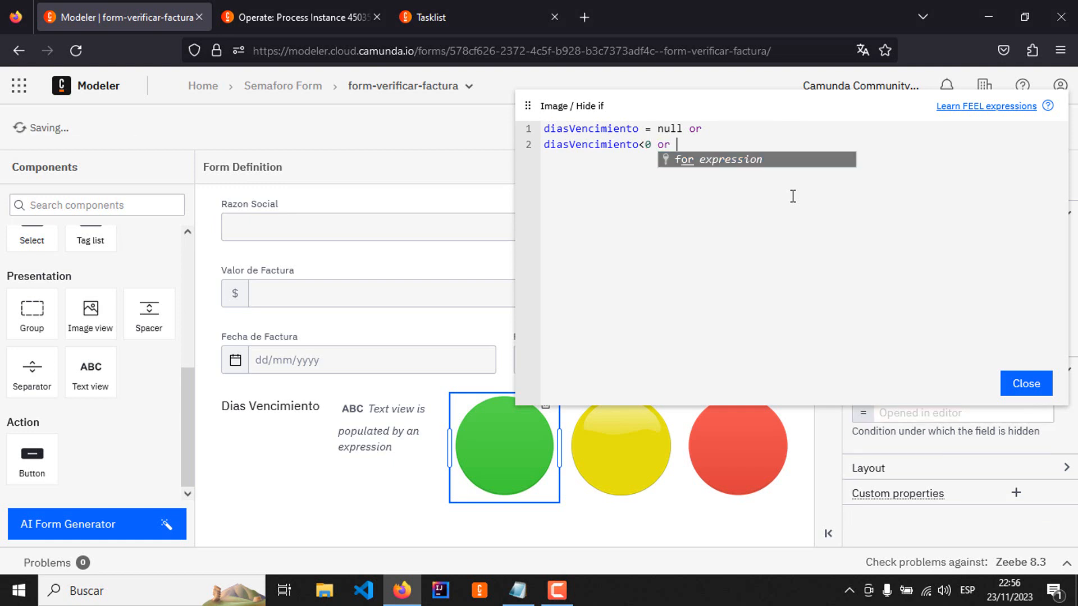
type("dias")
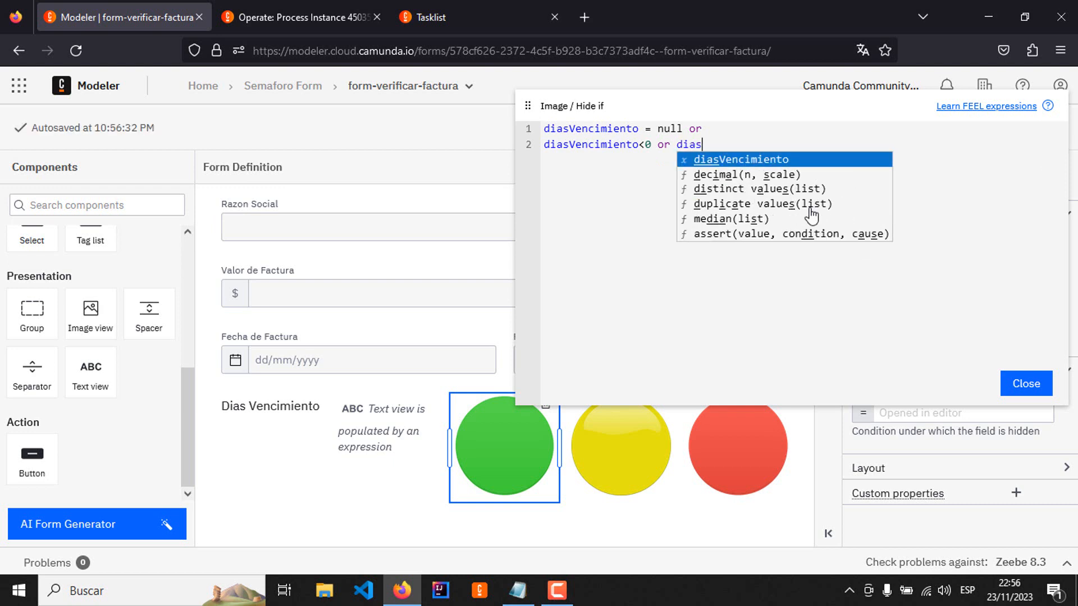
Step: Add "or diasVencimiento=0" to the second line of the green image's Hide if condition
left_click(758, 160)
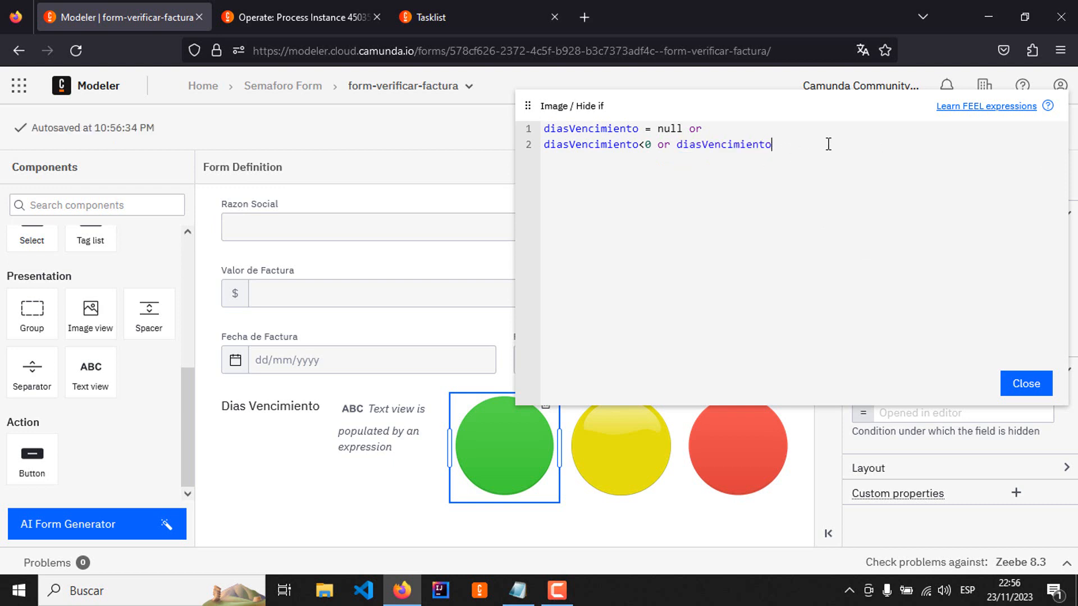
type("=0")
Step: Put spaces around the < and = operators on the second line of the green image's Hide if condition
key("Left")
key("Left")
key("Left")
key("Left")
key("Left")
key("Left")
key("Left")
key("Left")
key("Left")
key("Left")
key("Left")
key("Left")
key("Left")
key("Left")
key("Left")
key("Left")
key("Left")
key("Left")
key("Left")
key("Left")
key("Right")
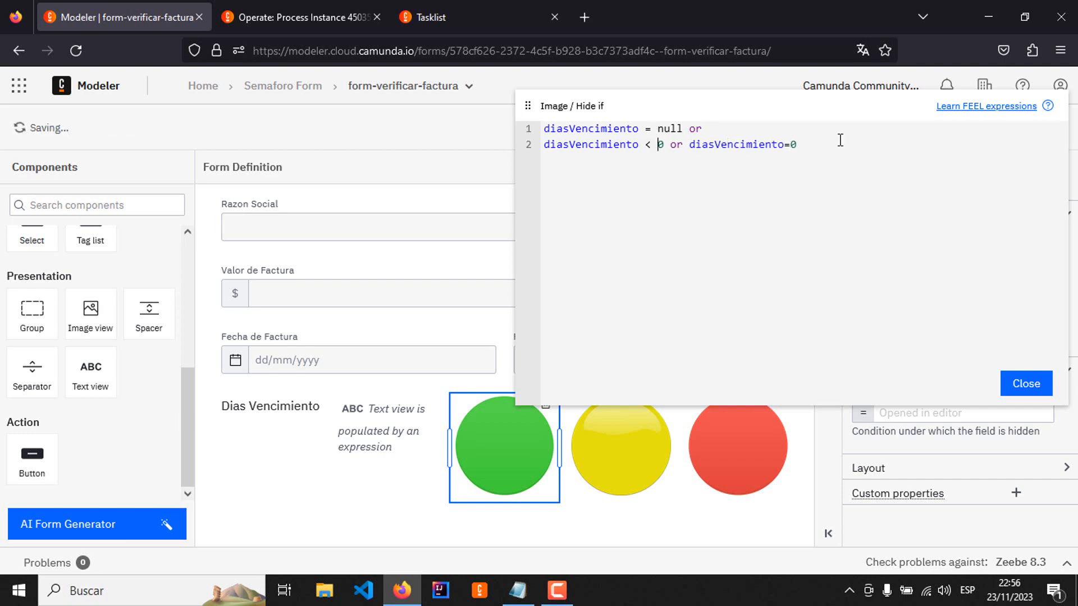
key("Right")
key("Right")
key("Right")
key("Right")
key("Right")
key("Right")
key("Right")
key("Right")
key("Right")
key("Right")
key("Right")
key("Right")
key("Right")
key("Right")
key("Right")
key("Right")
key("Right")
key("Right")
key("Right")
key("Right")
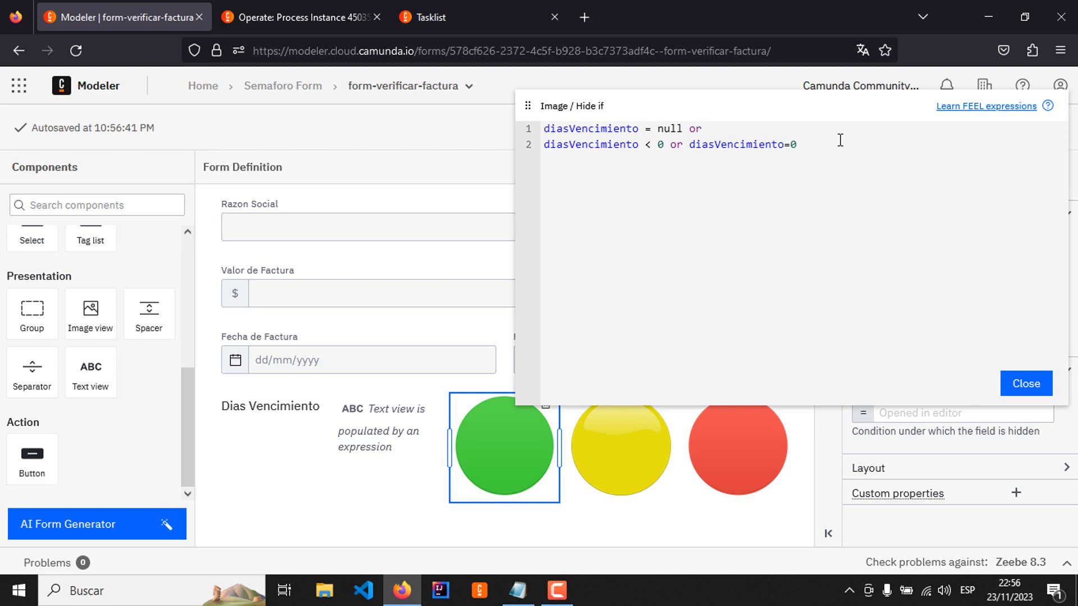
key("Right")
Step: Copy the green image's full Hide if expression into the yellow image's condition and change its last comparison operator to >
left_click_drag(566, 155, 548, 134)
key("ctrl+c")
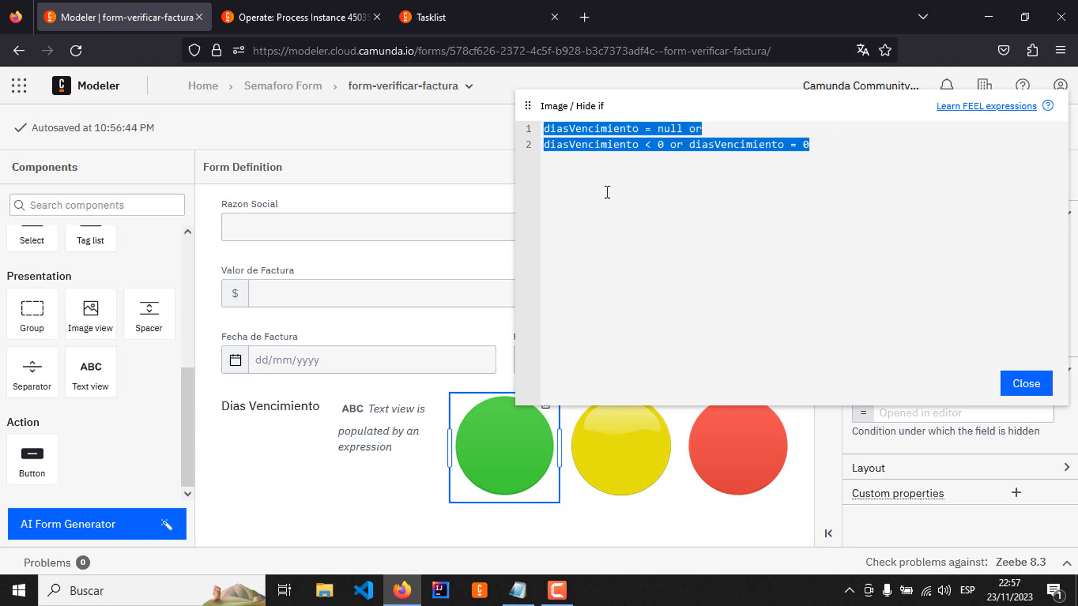
left_click(1026, 384)
left_click(652, 436)
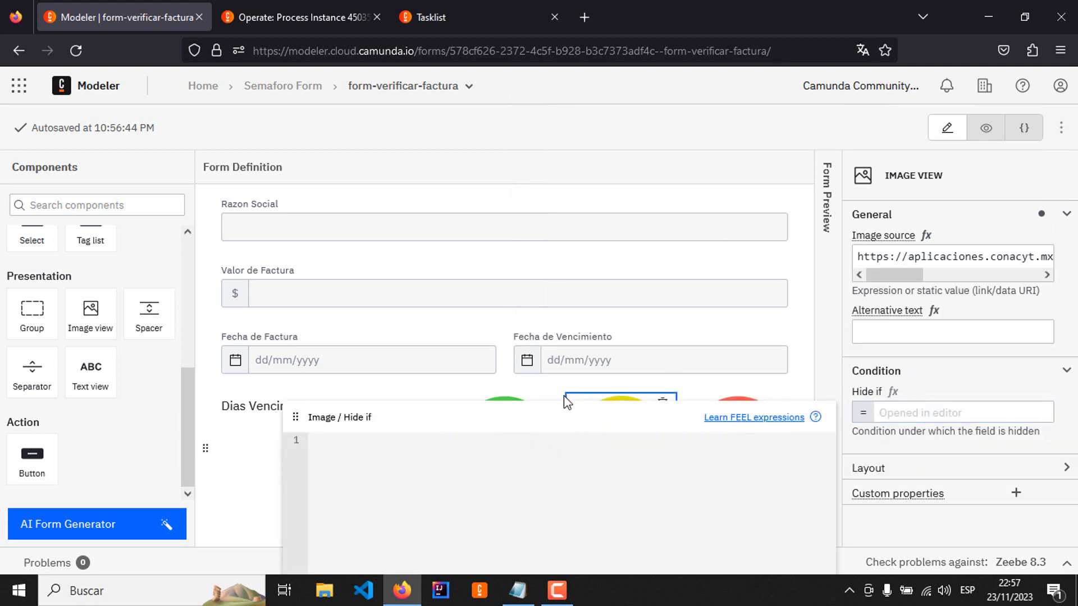
left_click_drag(554, 416, 776, 108)
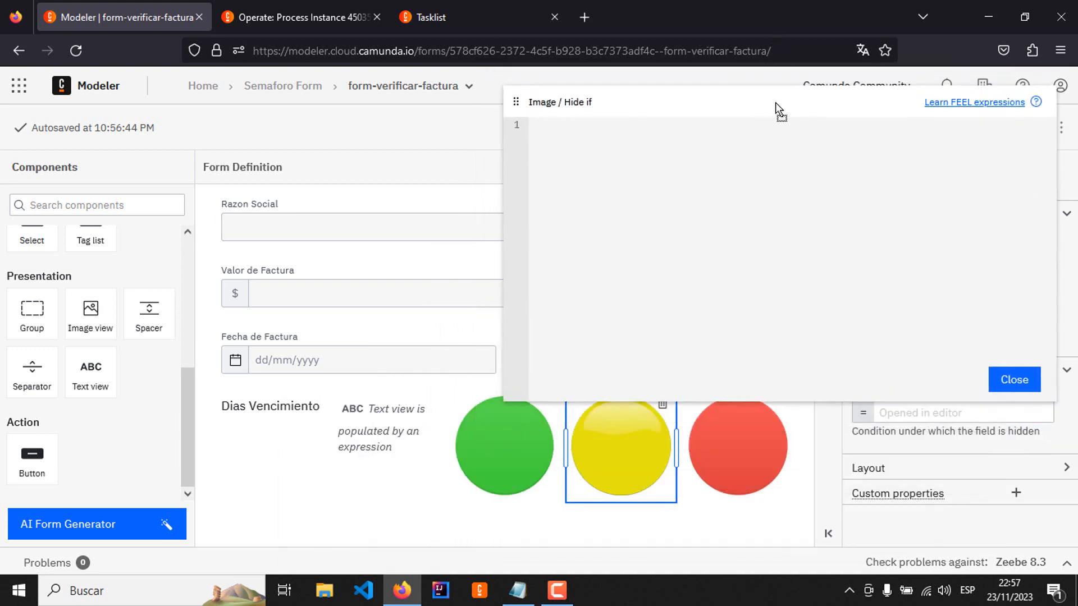
key("ctrl+v")
left_click(646, 140)
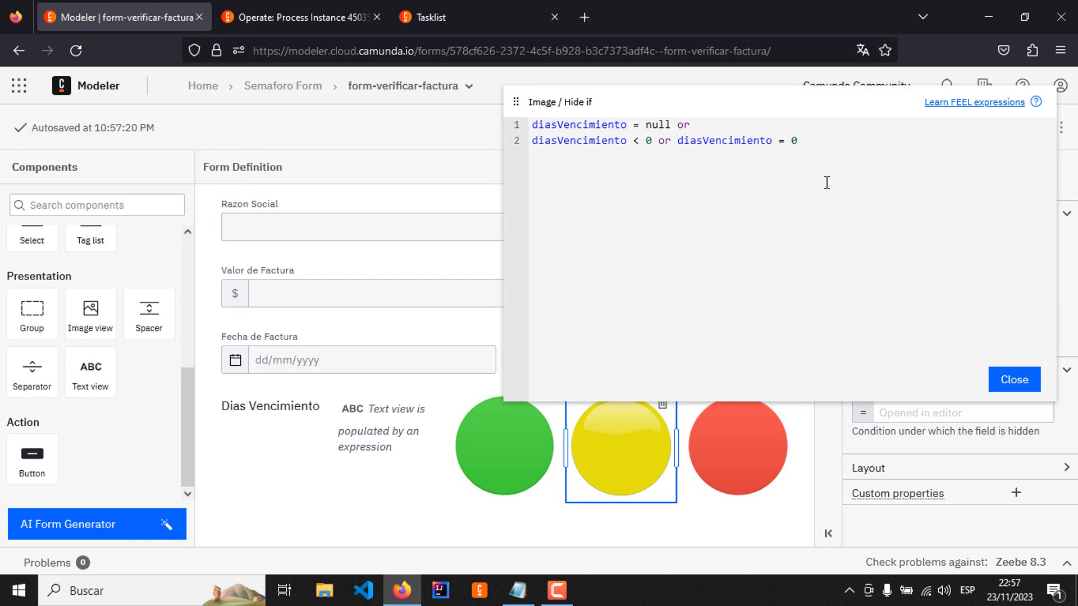
type(">")
left_click(1004, 380)
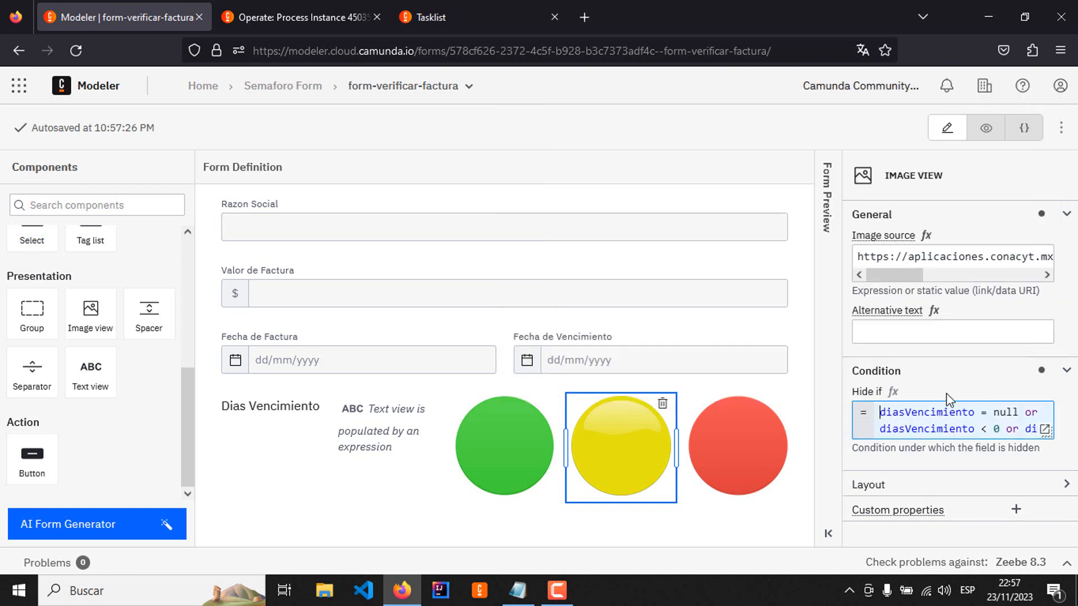
Step: Paste the expression into the red image's Hide if condition and change its second line to diasVencimiento = 0 or diasVencimiento > 0
left_click(724, 441)
left_click(1043, 421)
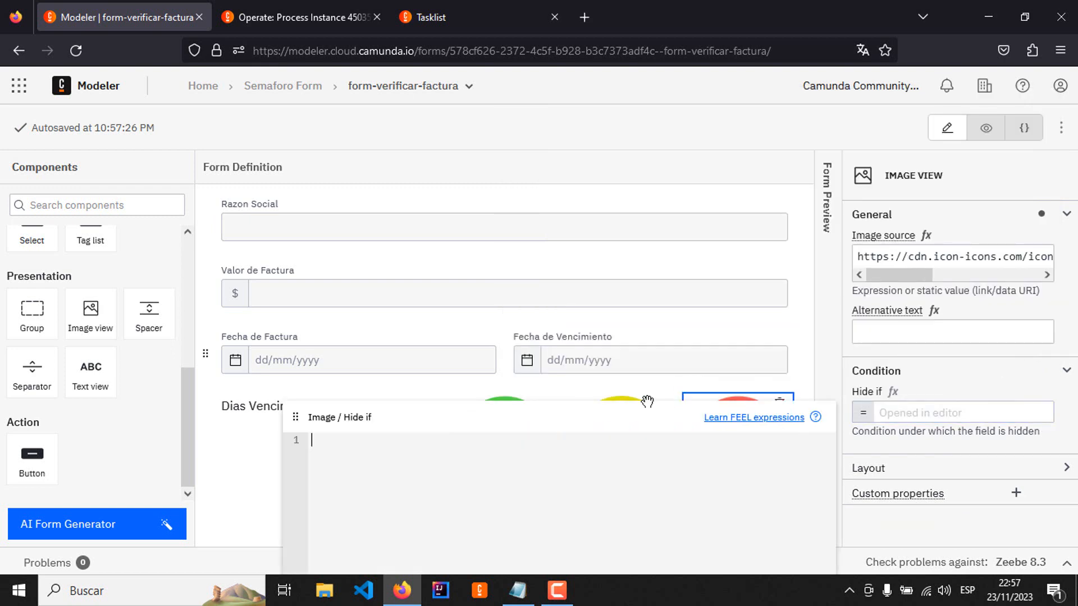
left_click_drag(594, 420, 705, 93)
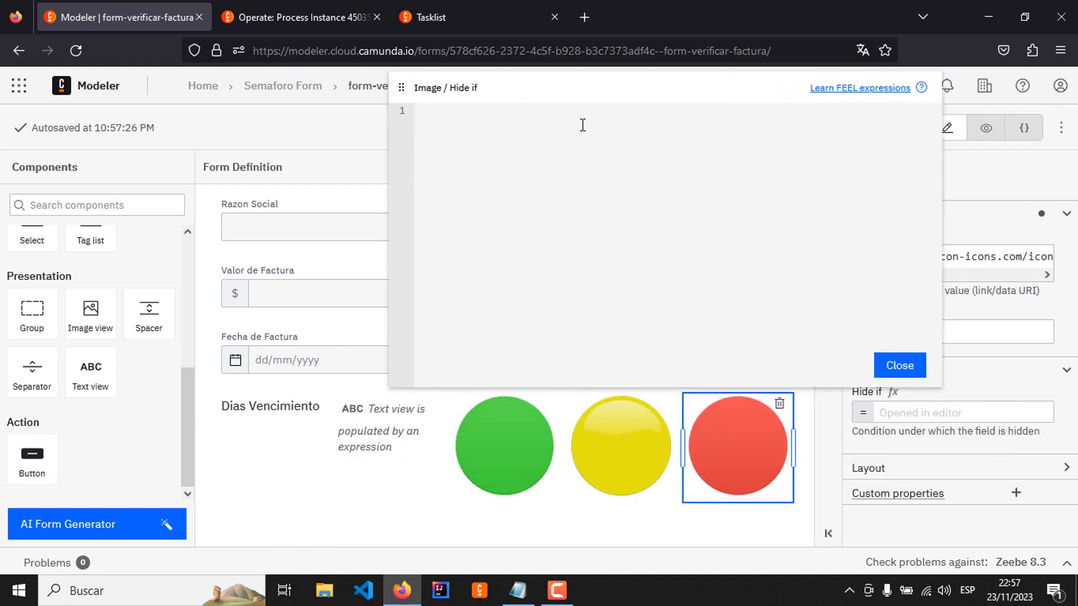
key("ctrl+v")
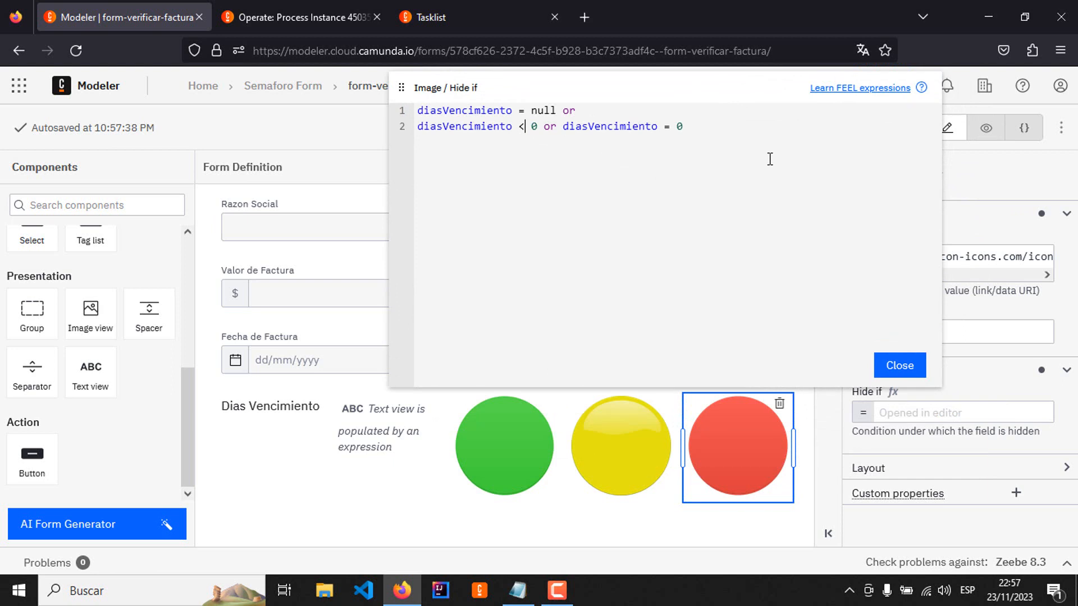
key("BackSpace")
type("=")
key("BackSpace")
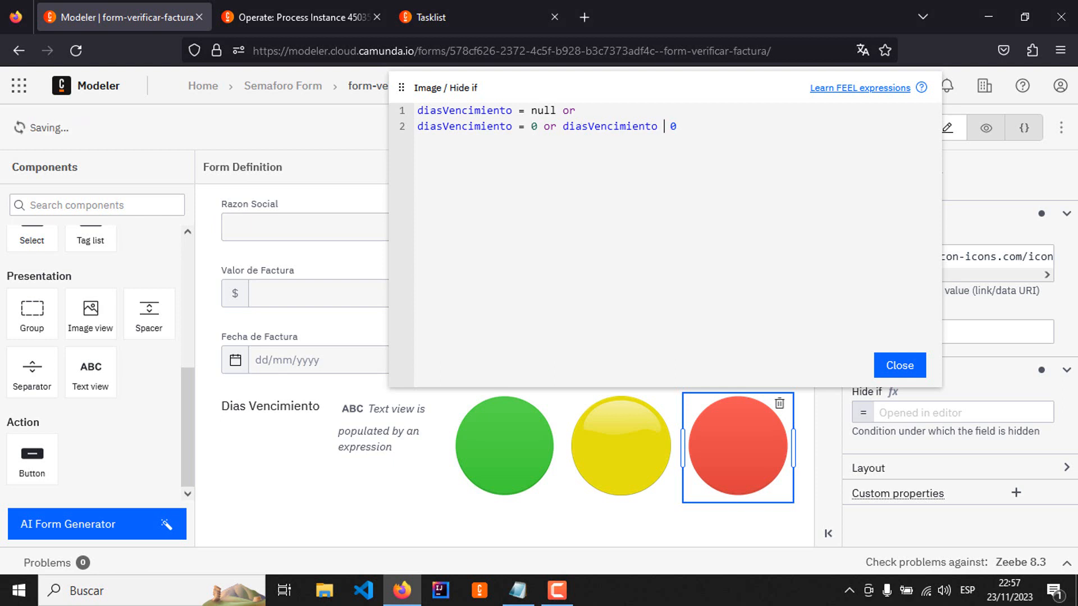
type(">")
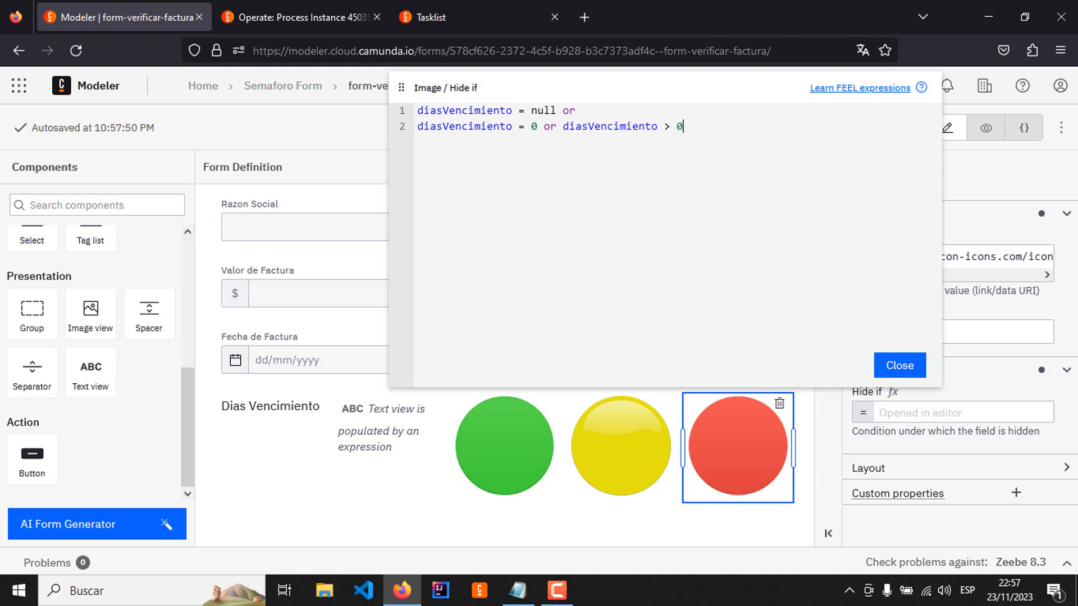
left_click(895, 366)
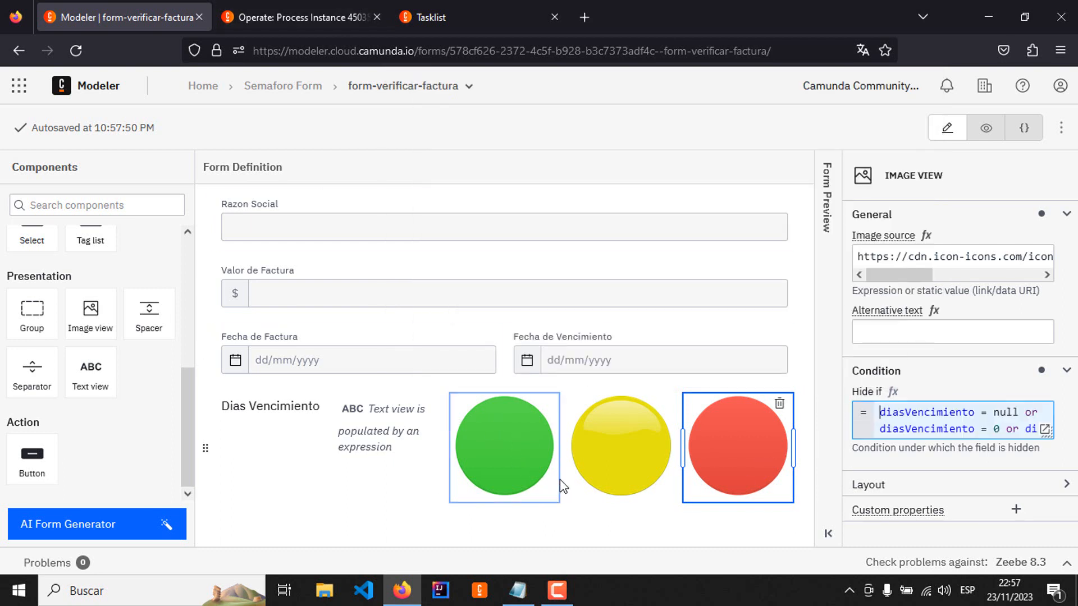
Step: Open the SemaforoForm BPMN diagram of the Semaforo Form project and remove the form embedded in the Verificar factura task
left_click(283, 89)
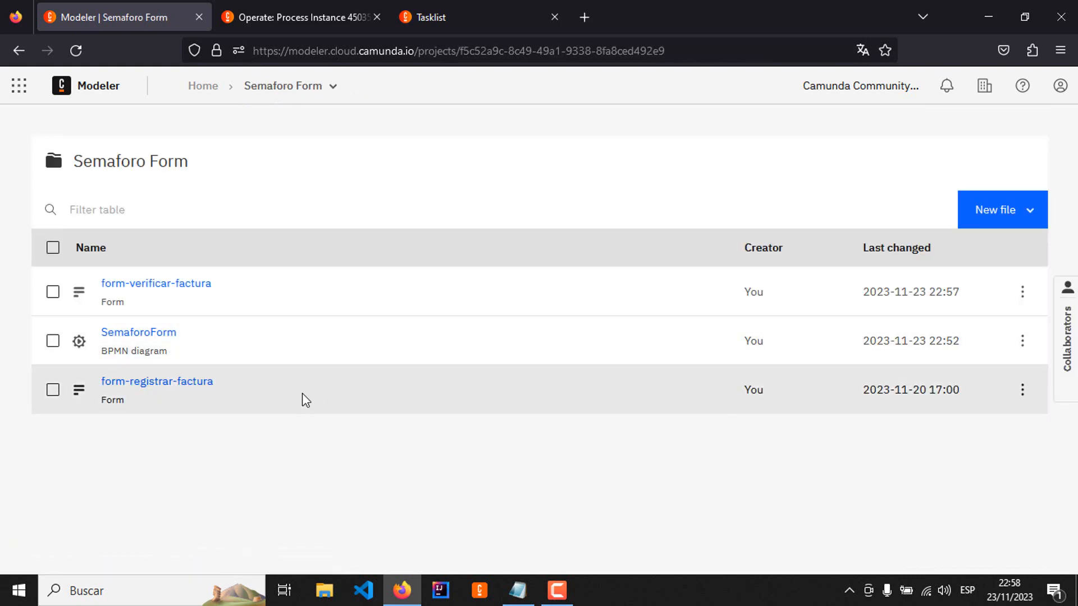
left_click(165, 336)
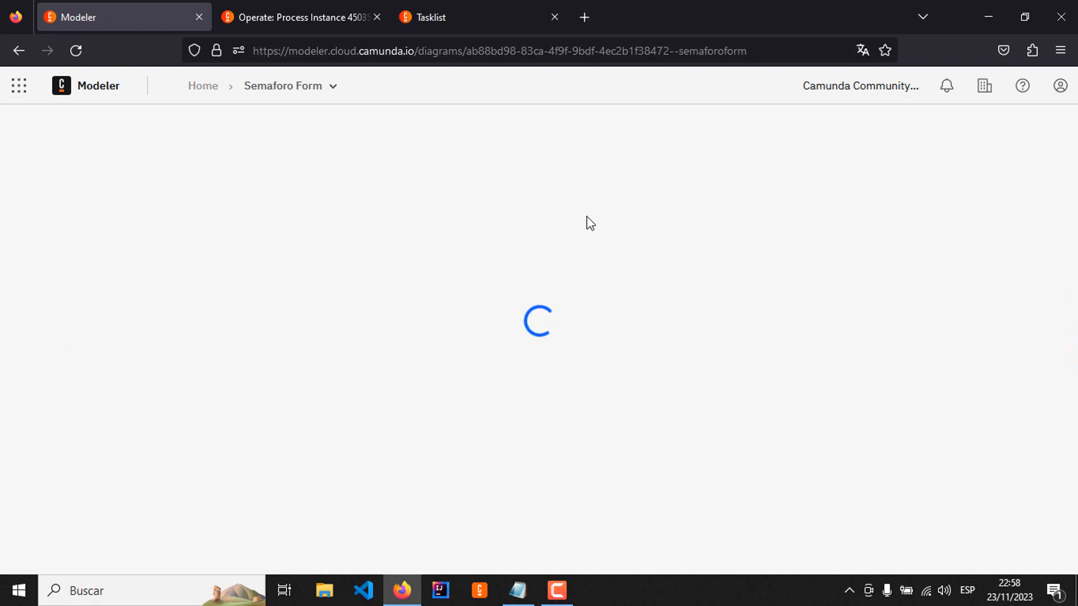
left_click(434, 274)
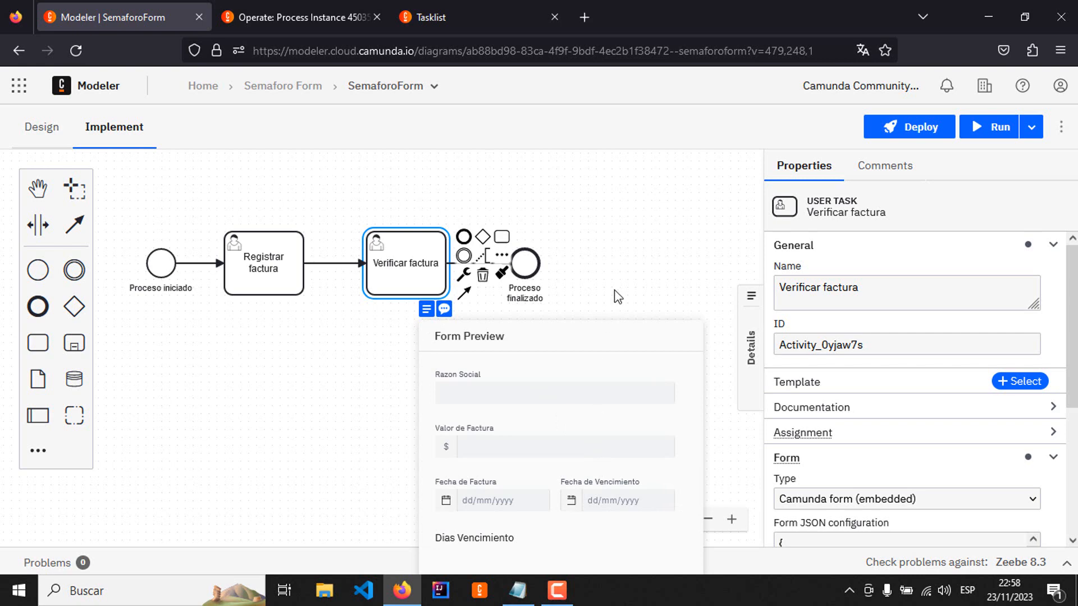
scroll(616, 216, "down", 3)
scroll(617, 217, "right", 1)
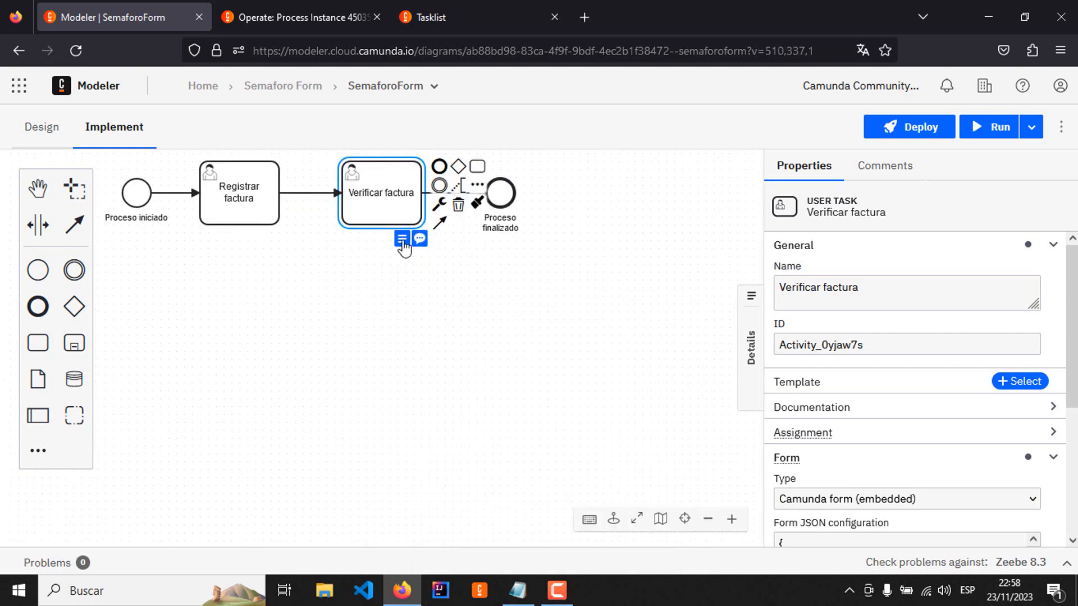
mouse_move(402, 240)
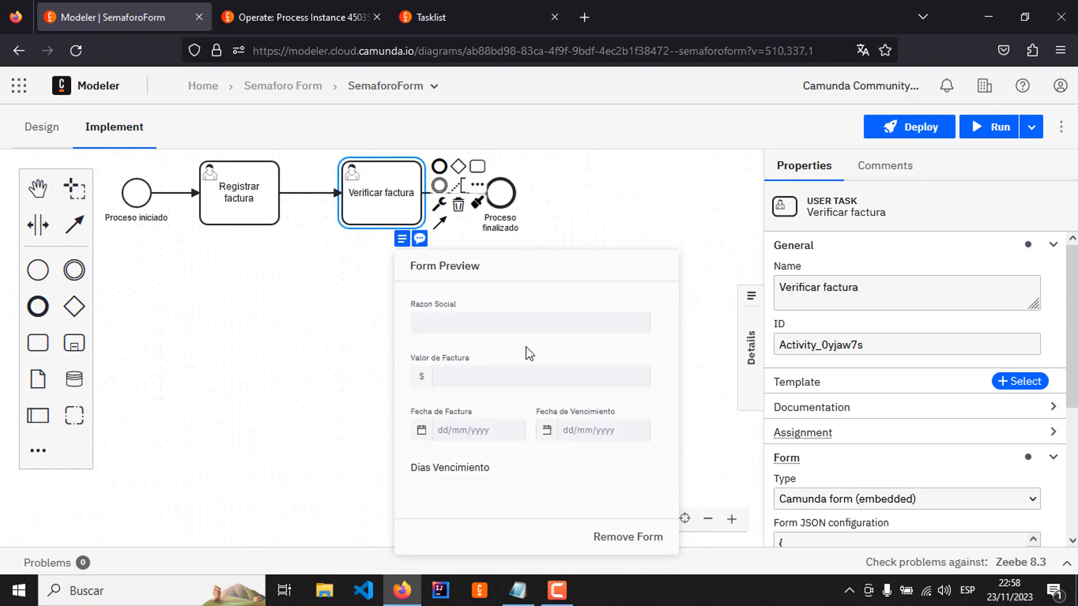
left_click(622, 540)
left_click(556, 346)
Step: Embed form-verificar-factura in the Verificar factura task and preview the embedded form
left_click(402, 216)
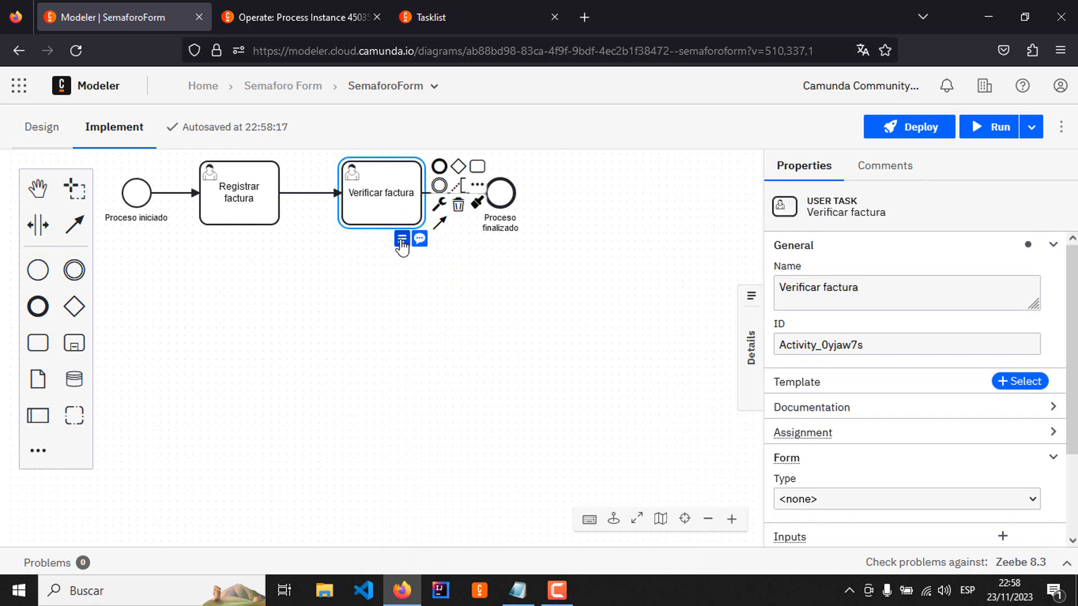
left_click(402, 240)
left_click(517, 269)
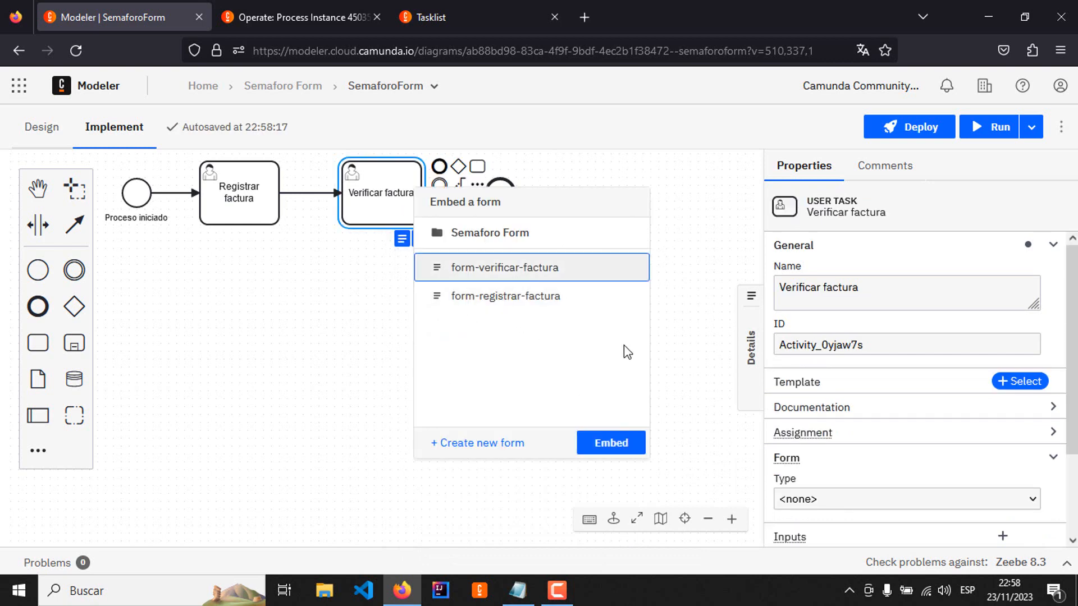
left_click(607, 443)
left_click(538, 316)
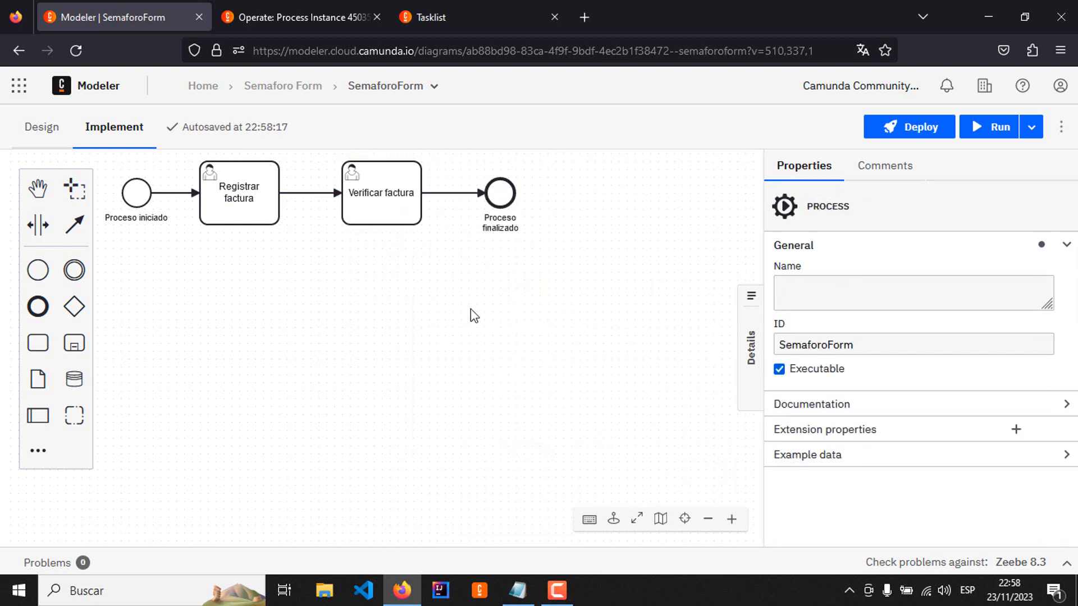
left_click(395, 216)
left_click(402, 239)
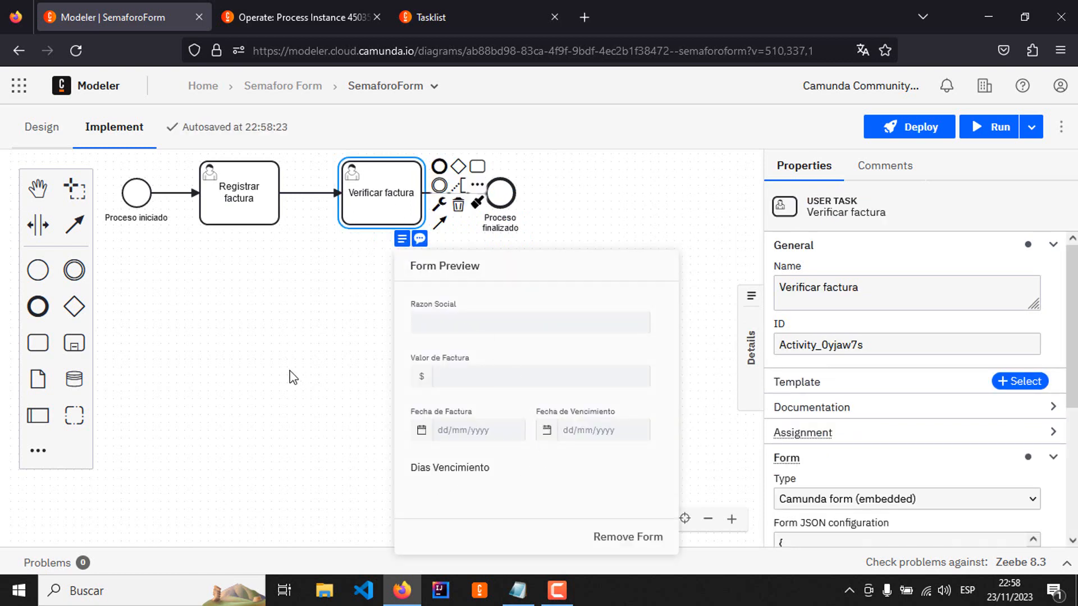
left_click(402, 239)
left_click_drag(311, 337, 346, 332)
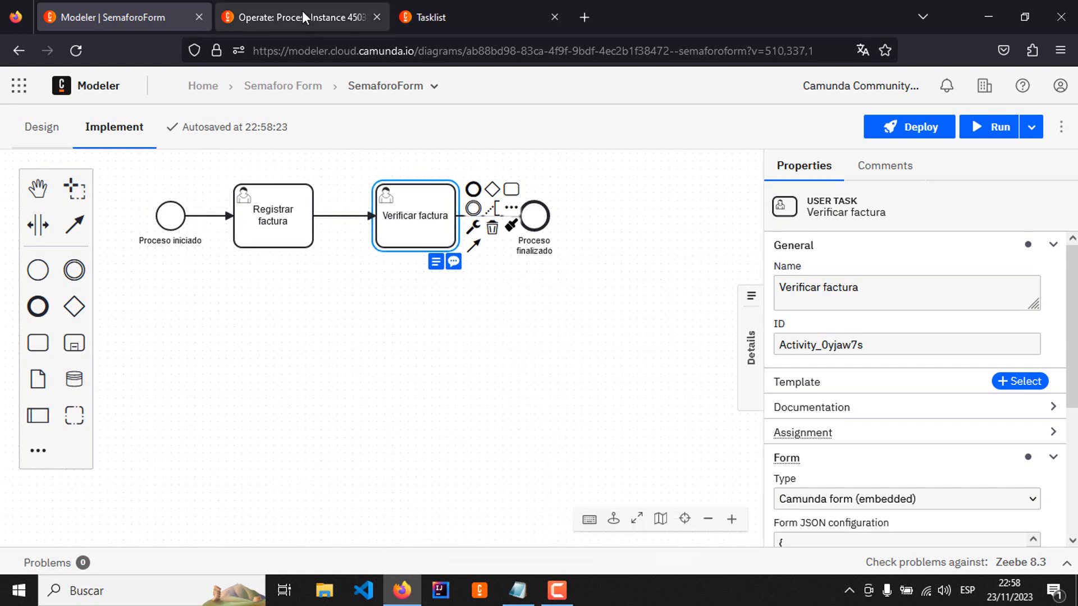
Step: Check the open tasks in Tasklist, and show the process instances list in Operate
left_click(302, 11)
left_click(493, 7)
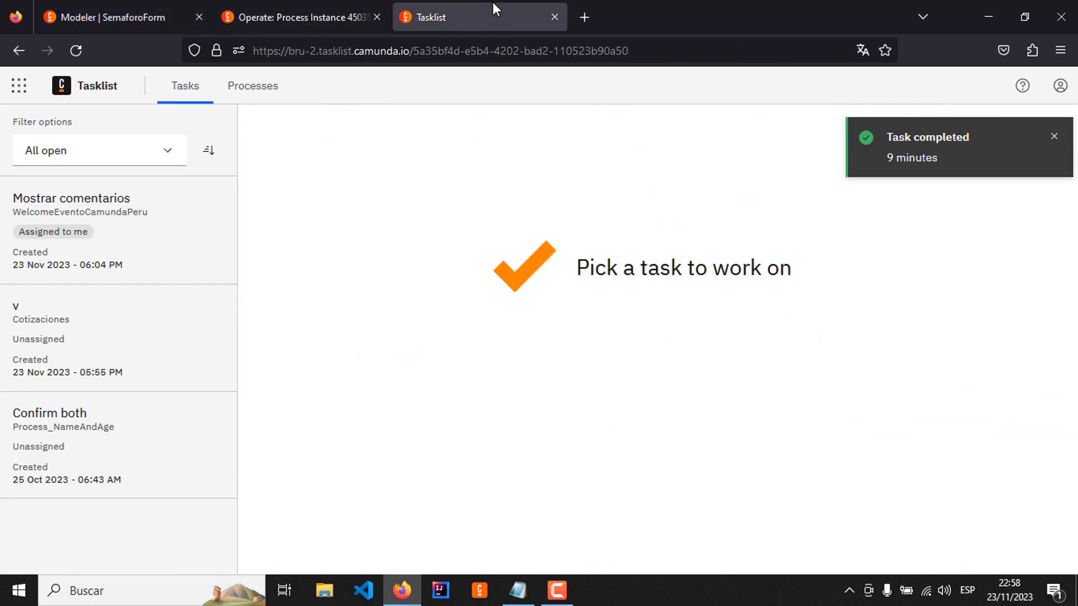
left_click(336, 22)
left_click(283, 87)
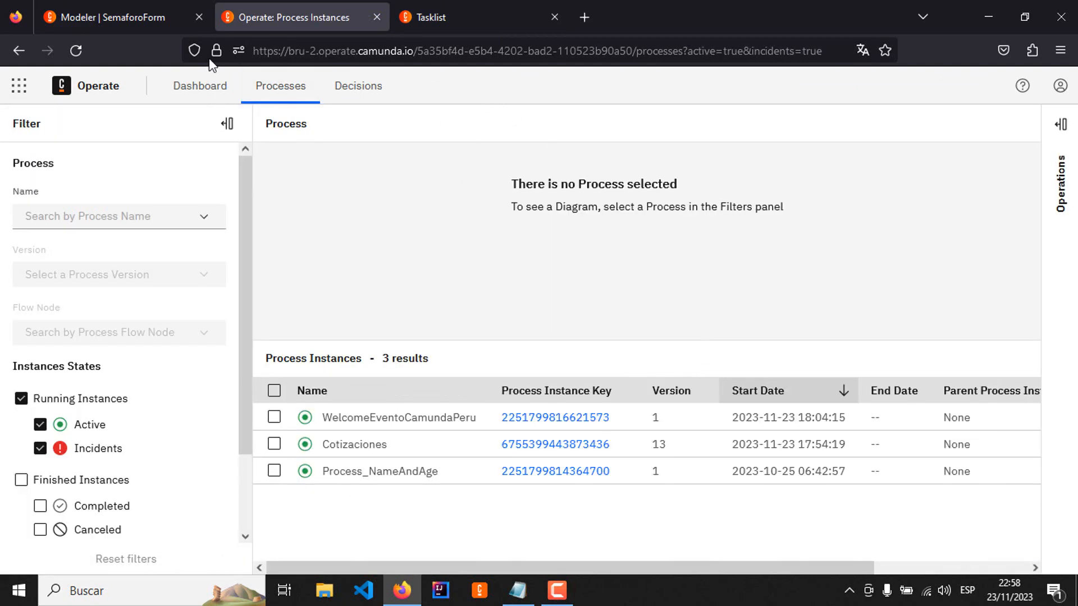
Step: Return to Modeler and deploy the SemaforoForm diagram to the Cutting-Edge Cluster
left_click(124, 17)
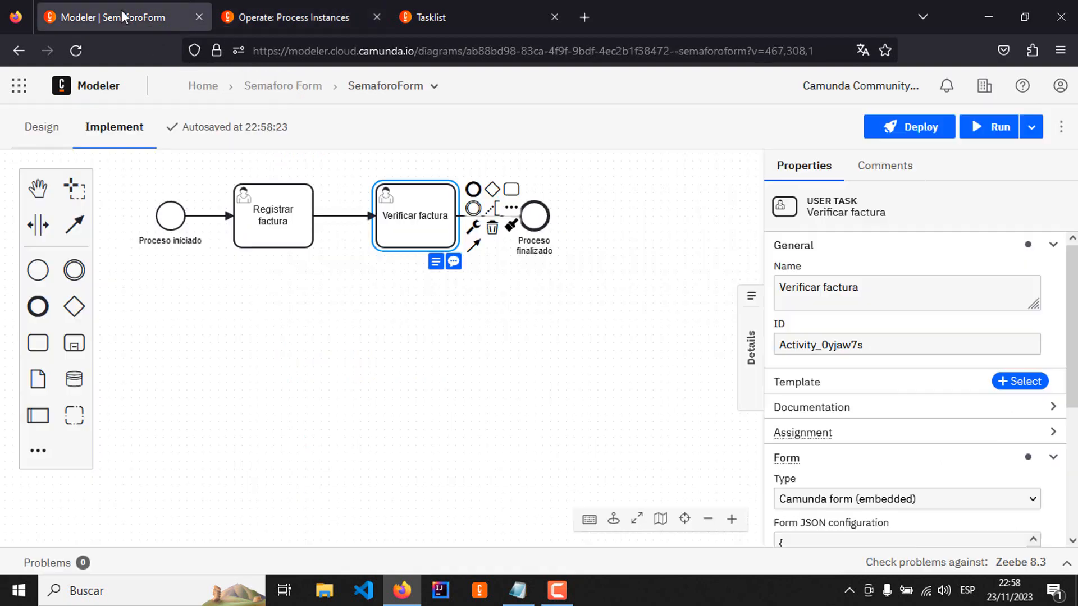
left_click(334, 359)
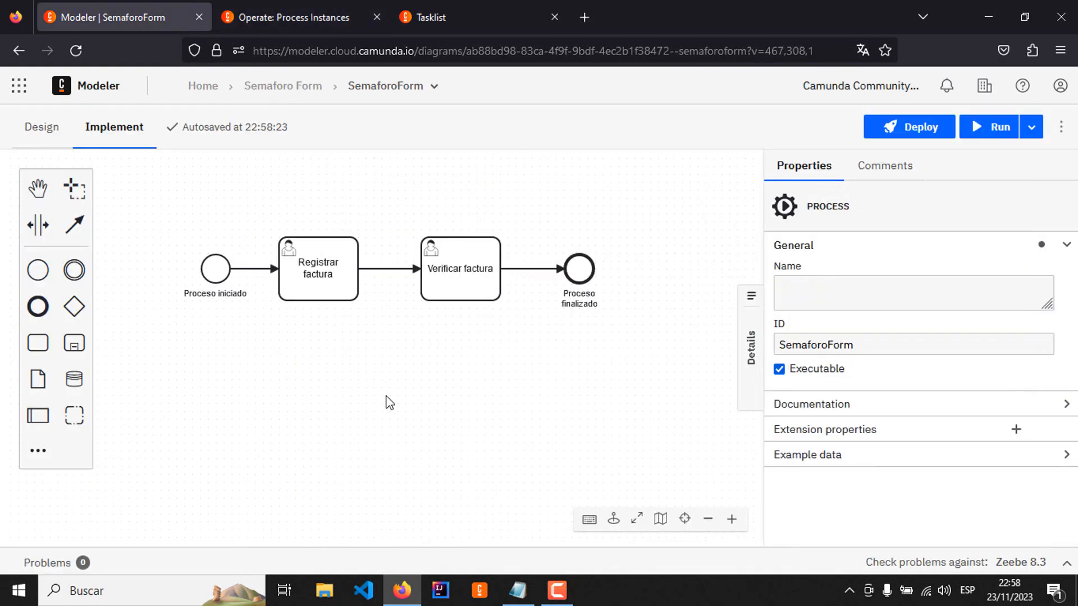
left_click(908, 127)
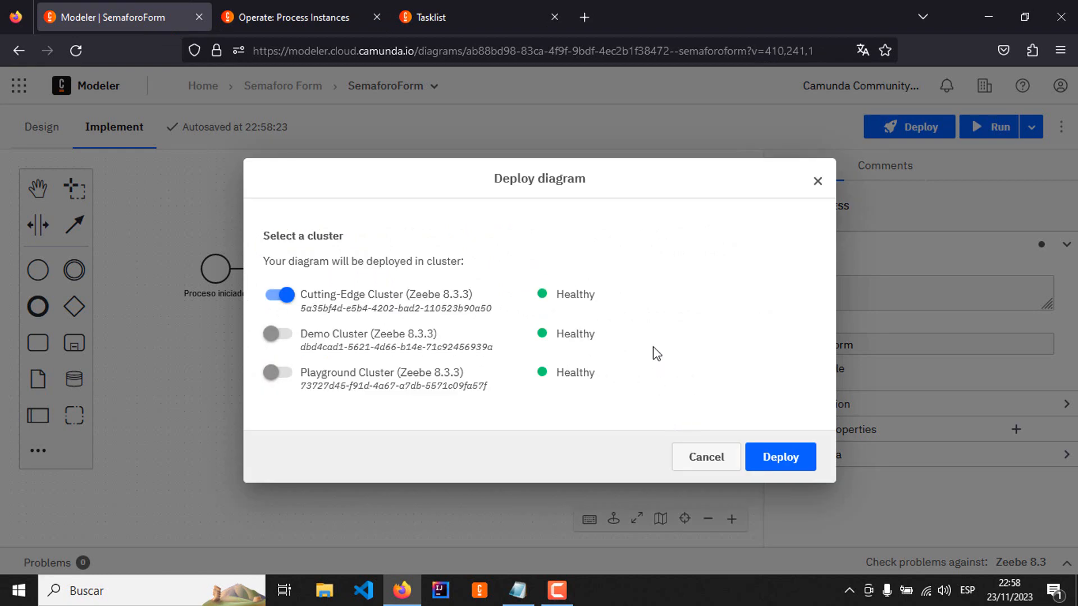
left_click(770, 462)
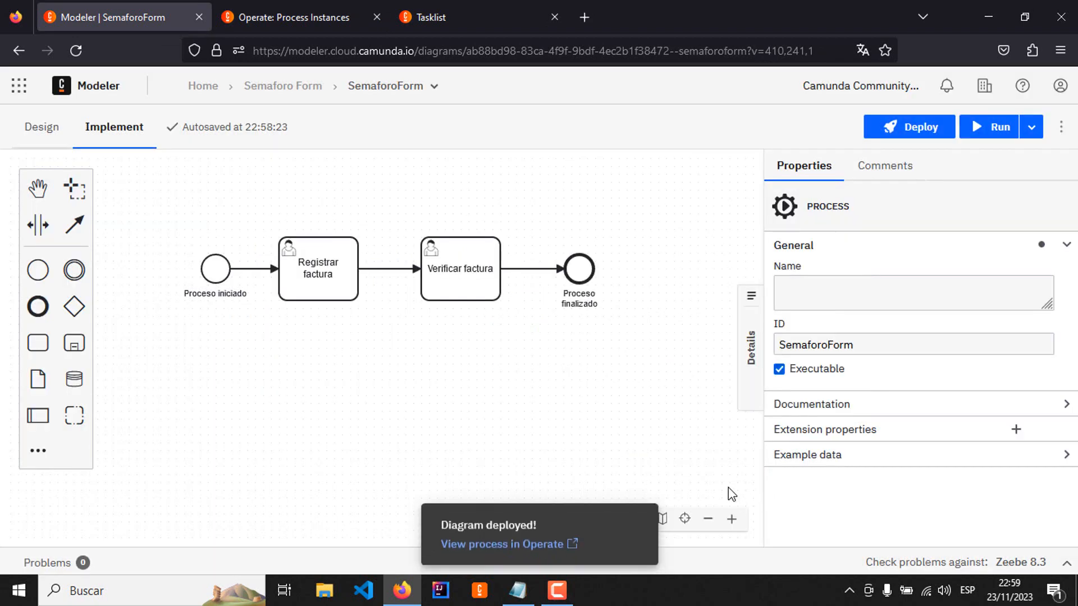
Step: Start a SemaforoForm instance on the Cutting-Edge Cluster without variables and switch to Operate
left_click(1005, 136)
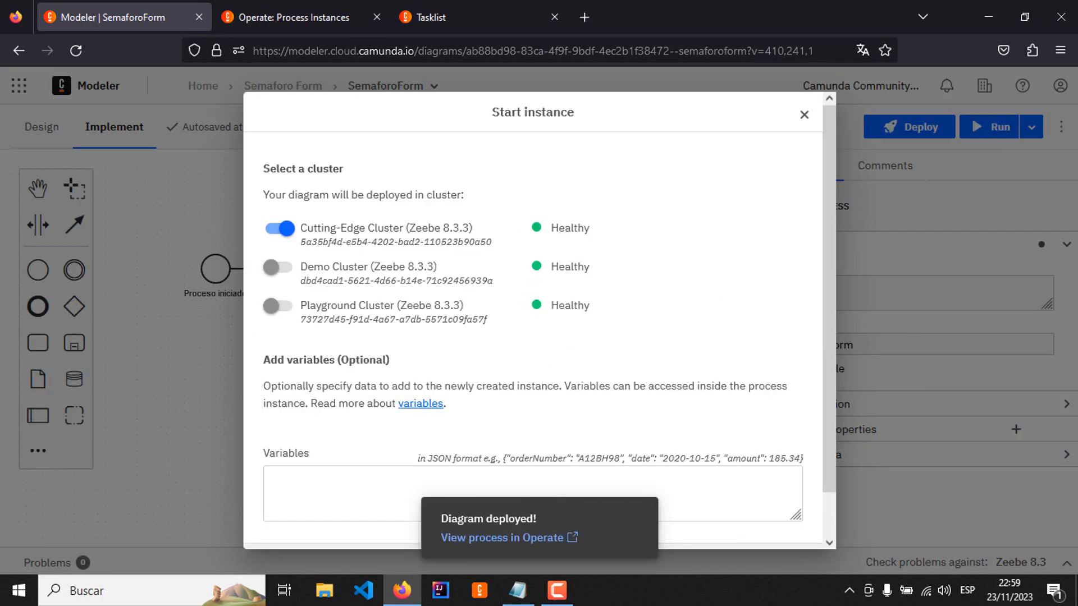
scroll(824, 515, "down", 2)
left_click(777, 525)
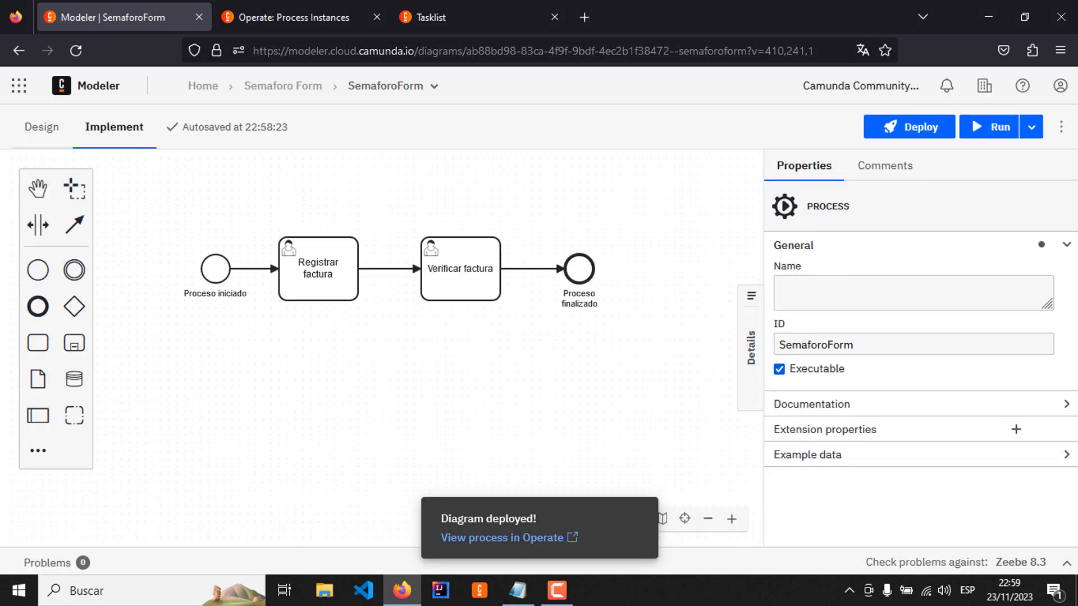
left_click(284, 24)
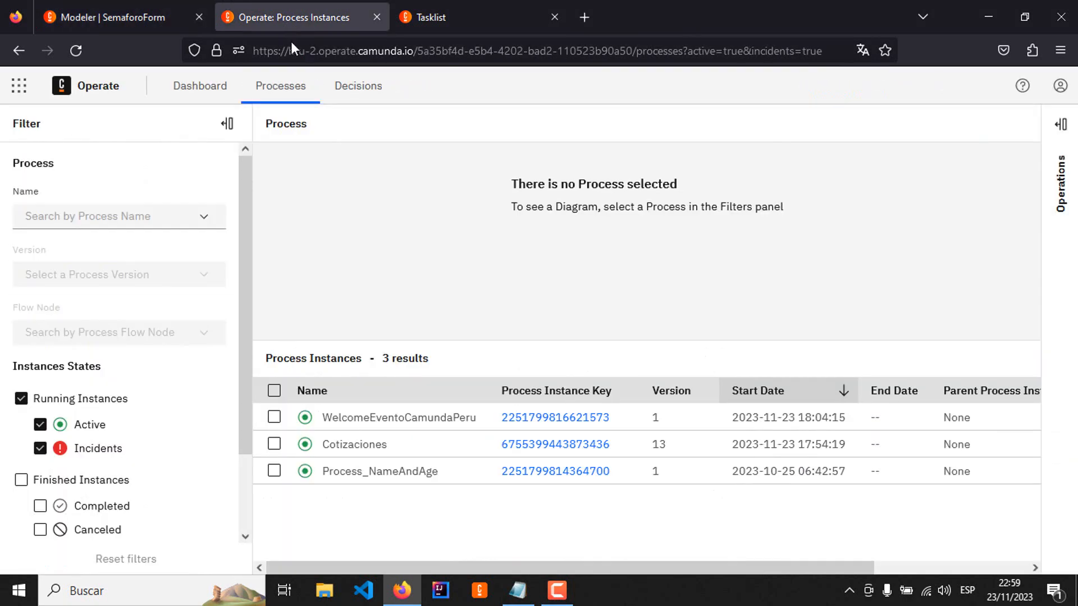
Step: Reload the running process instances in Operate and open the new SemaforoForm version 6 instance
left_click(356, 96)
left_click(247, 83)
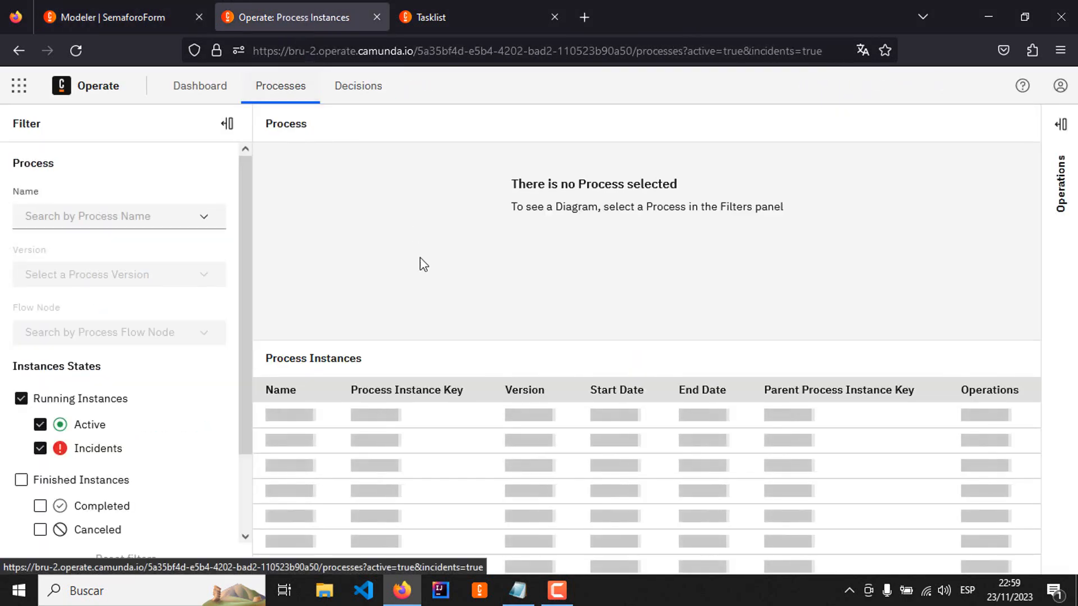
left_click(330, 99)
left_click(279, 97)
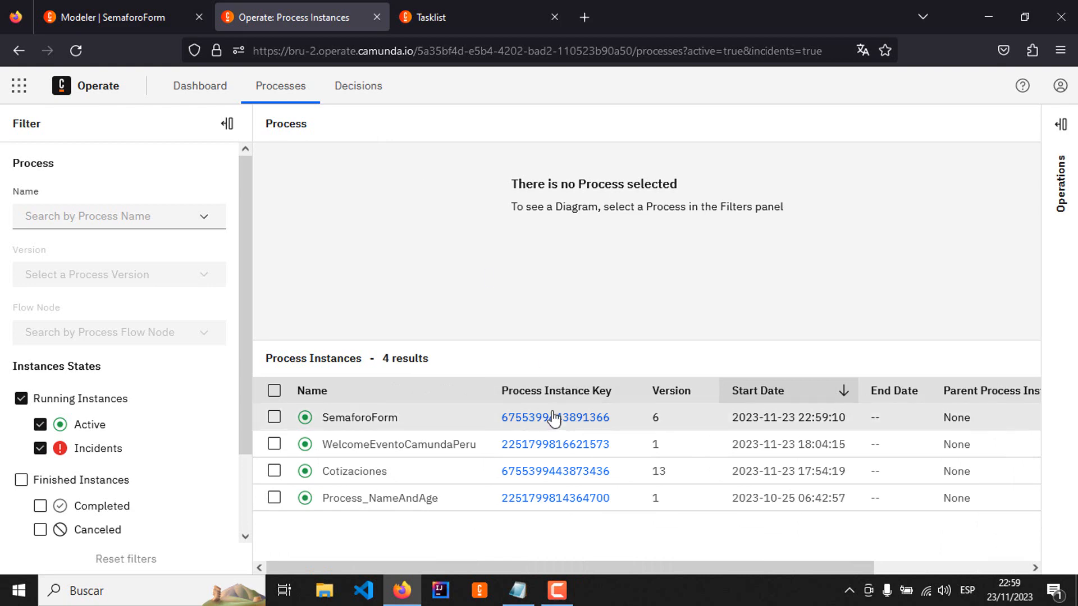
left_click(553, 414)
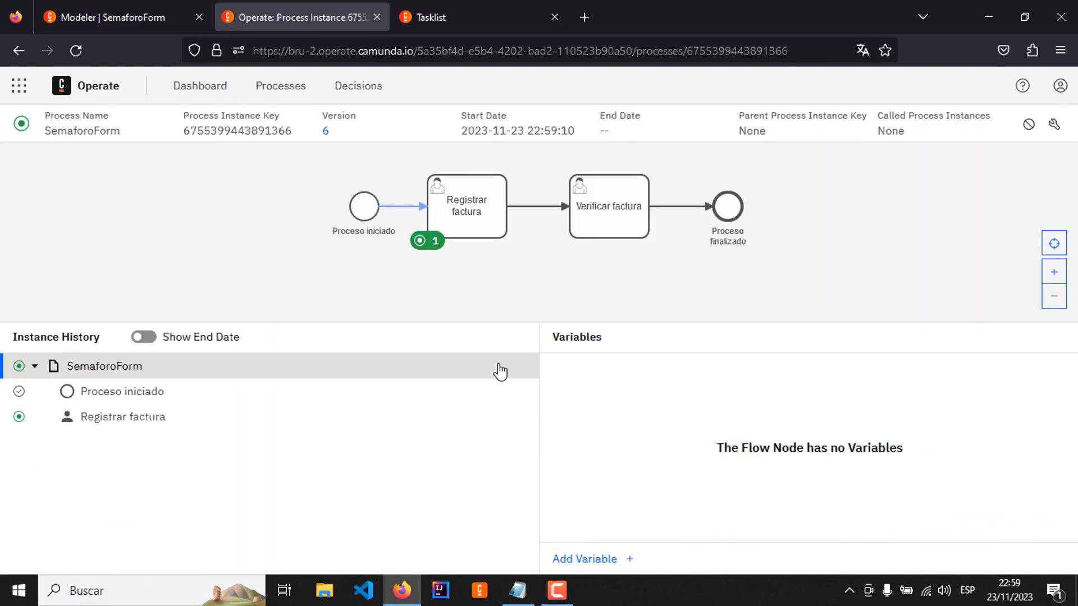
Step: Switch to Tasklist and assign the SemaforoForm Registrar factura task to yourself
left_click(494, 19)
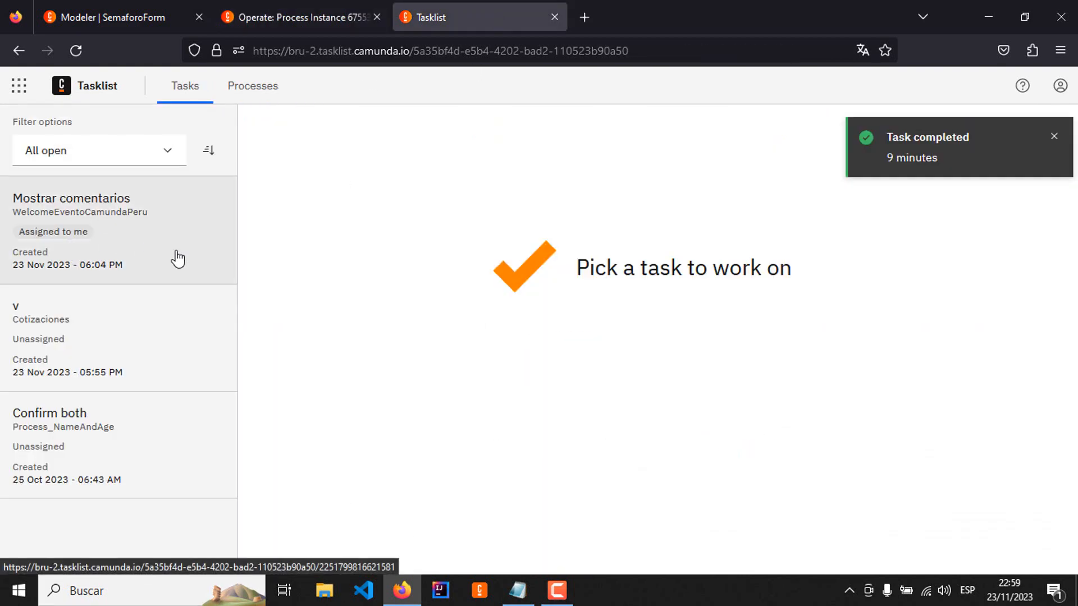
left_click(21, 215)
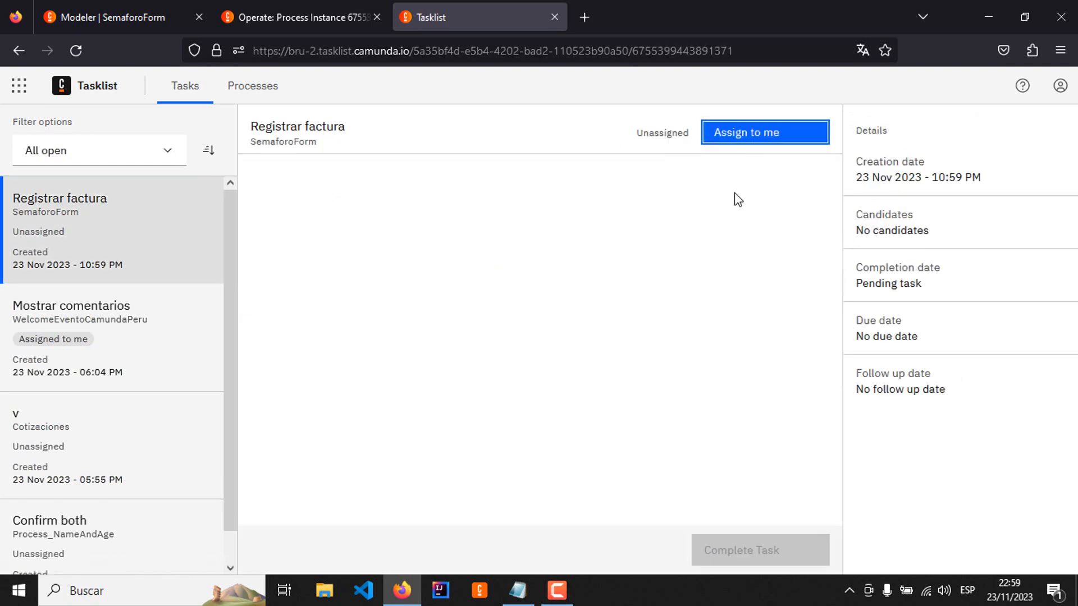
left_click(770, 132)
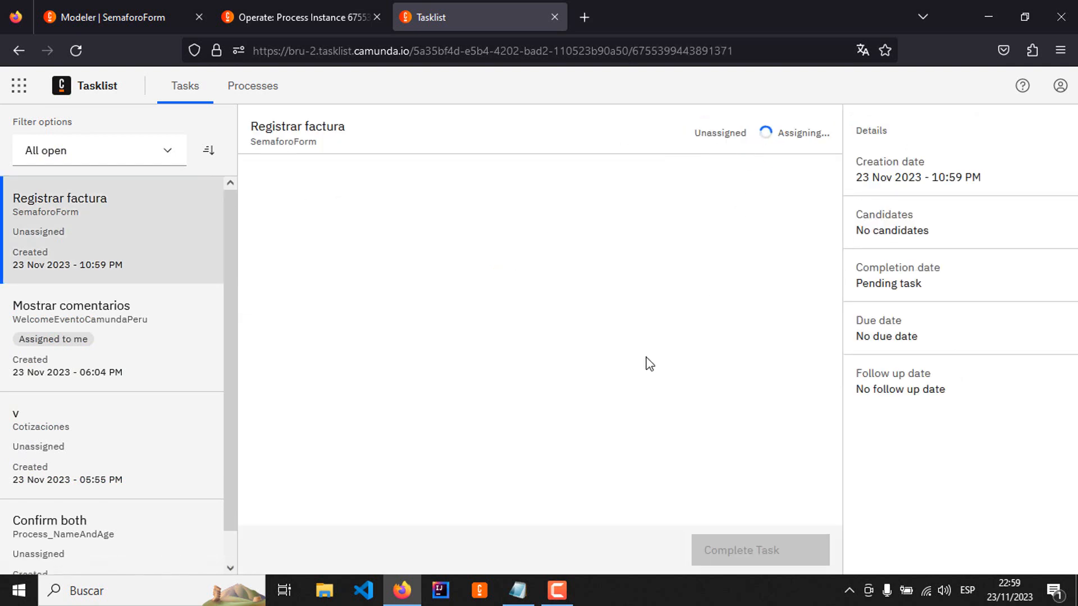
Step: Complete Registrar factura with Razon Social Empresa, Valor de Factura 1000, Fecha de Factura 2/11/2023 and Fecha de Vencimiento 10/11/2023
left_click(332, 206)
type("mpresa")
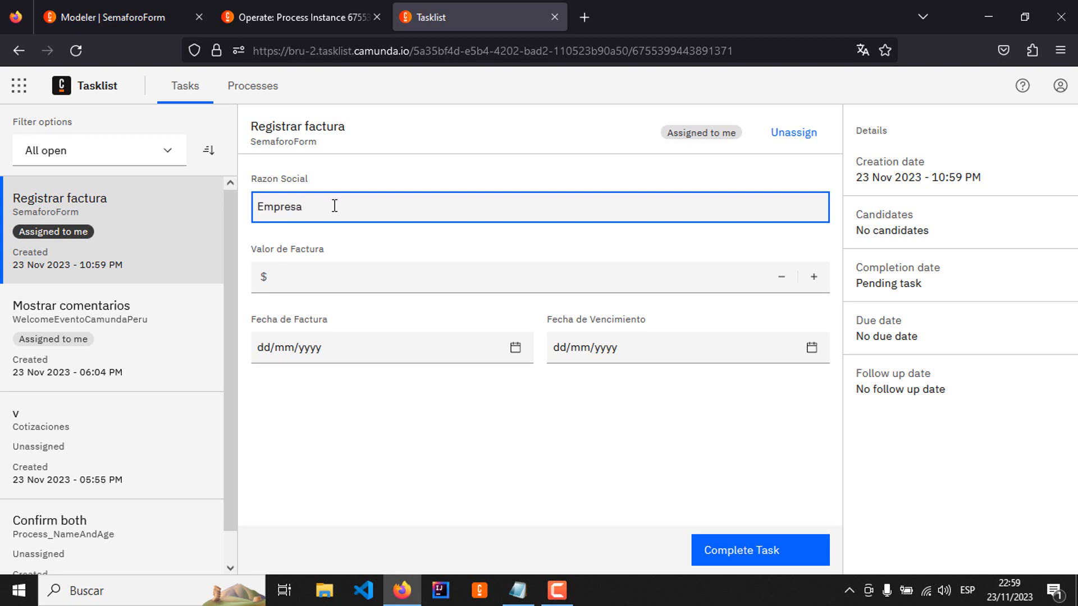
key("Tab")
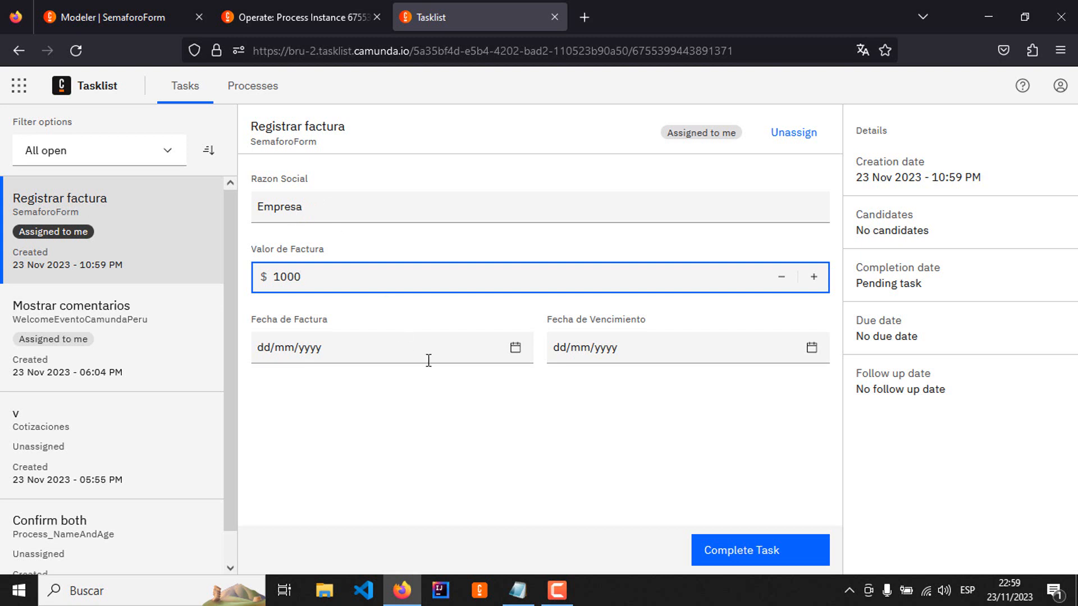
left_click(517, 360)
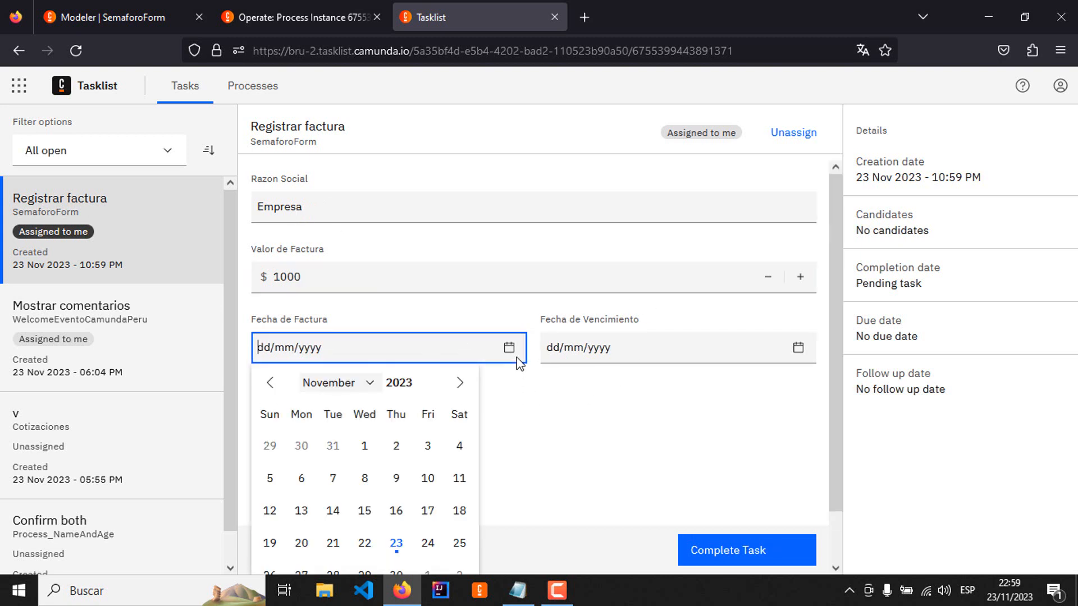
left_click(396, 447)
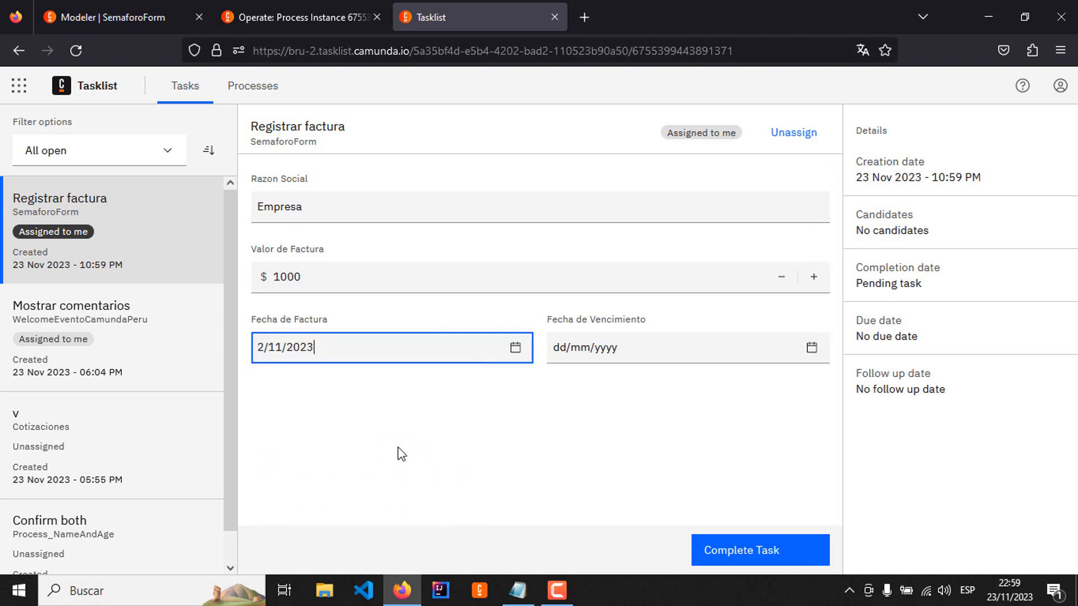
left_click(809, 355)
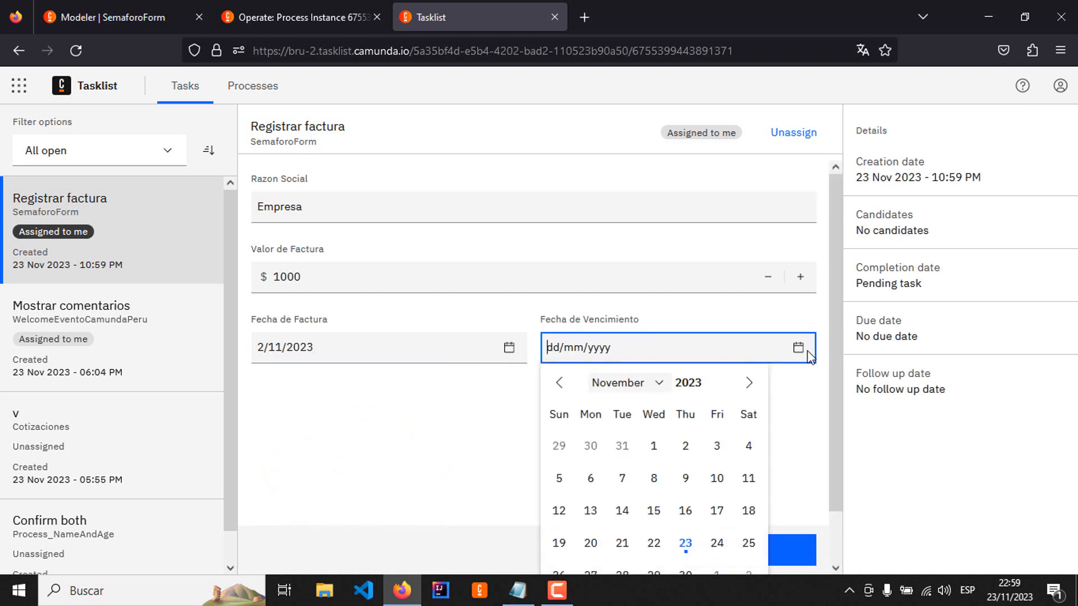
left_click(716, 478)
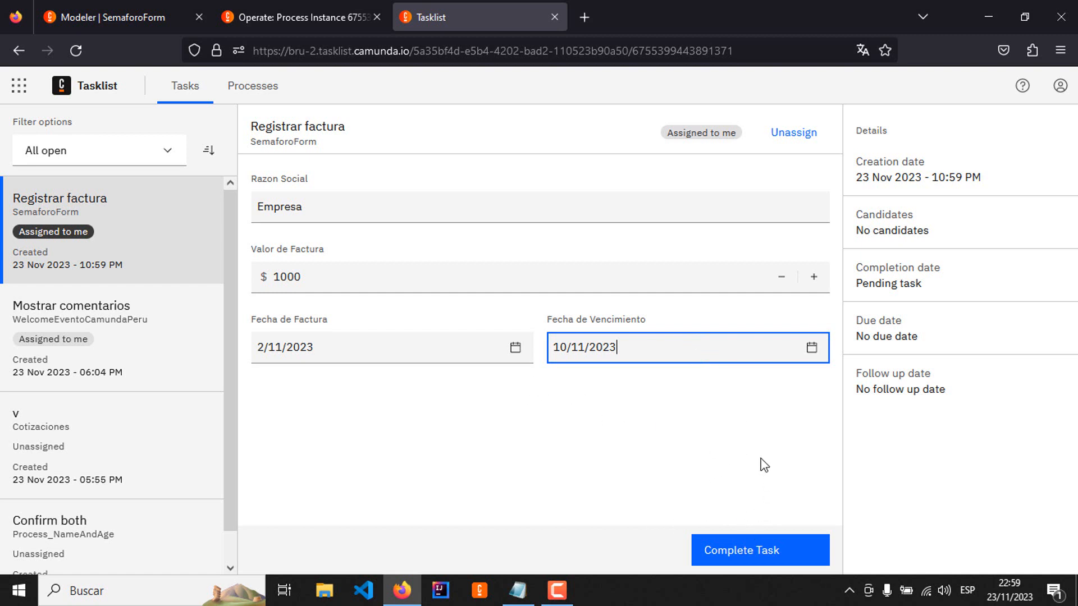
left_click(768, 555)
Step: Check the SemaforoForm instance's progress and variables in Operate after completing the Registrar factura task
left_click(289, 11)
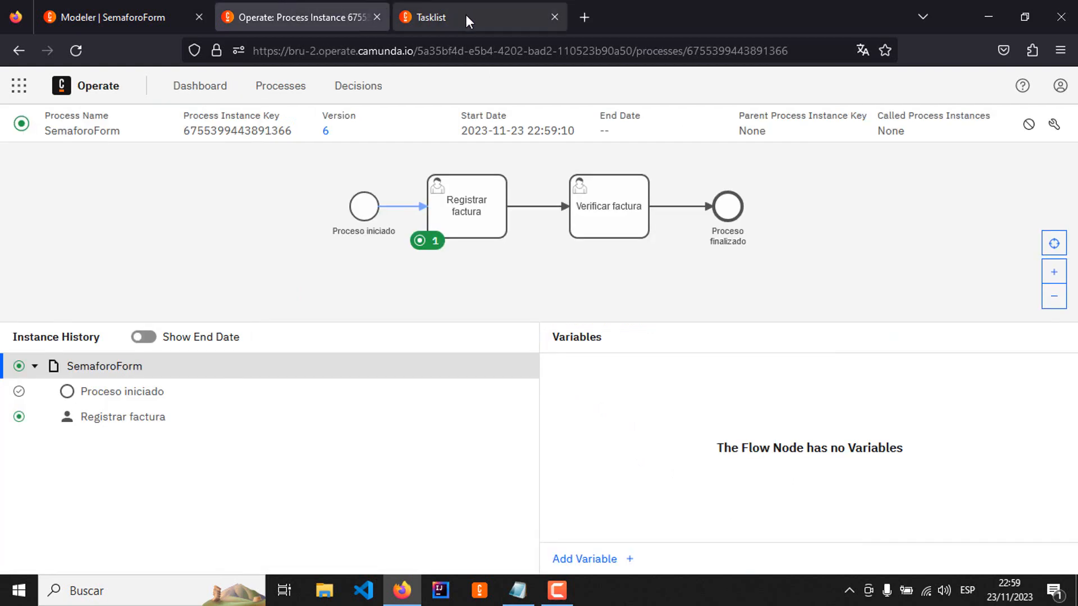
left_click(466, 15)
left_click(339, 18)
left_click(451, 7)
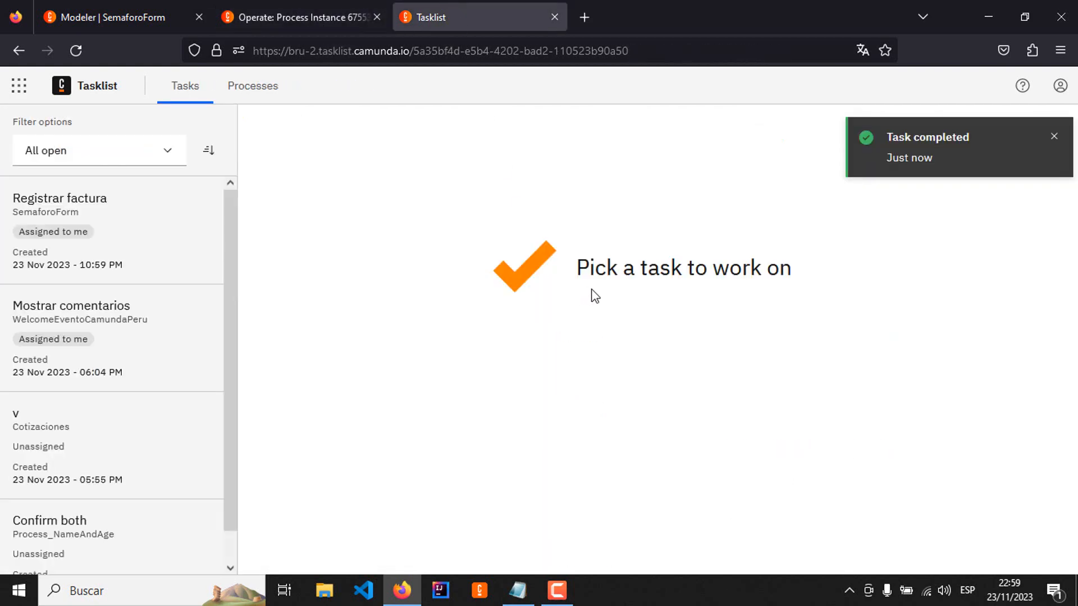
left_click(338, 18)
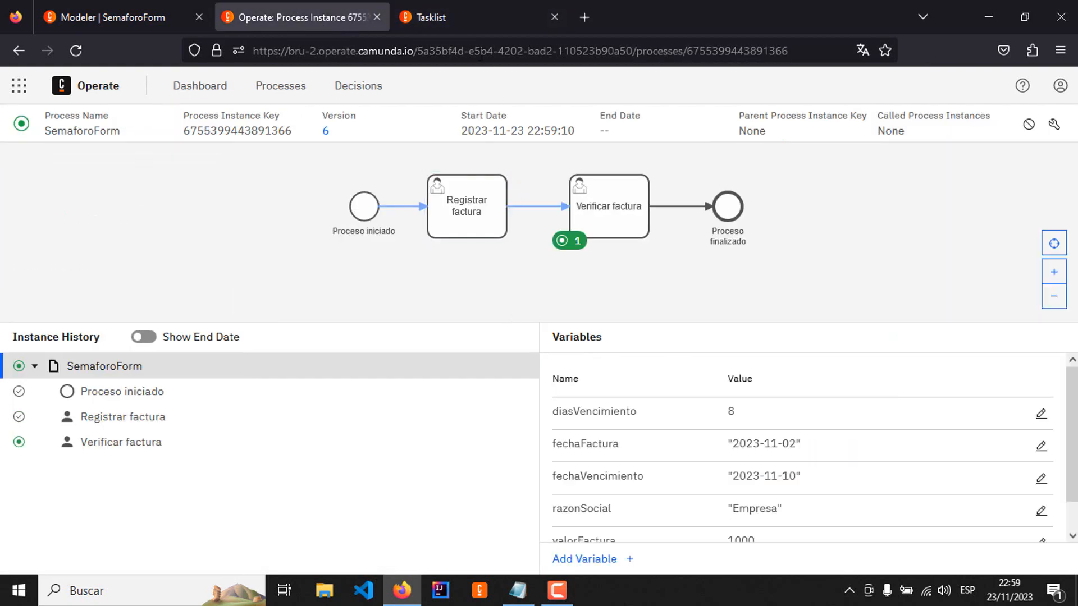
Step: Return to Tasklist, open the SemaforoForm Verificar factura task and assign it to yourself
left_click(477, 15)
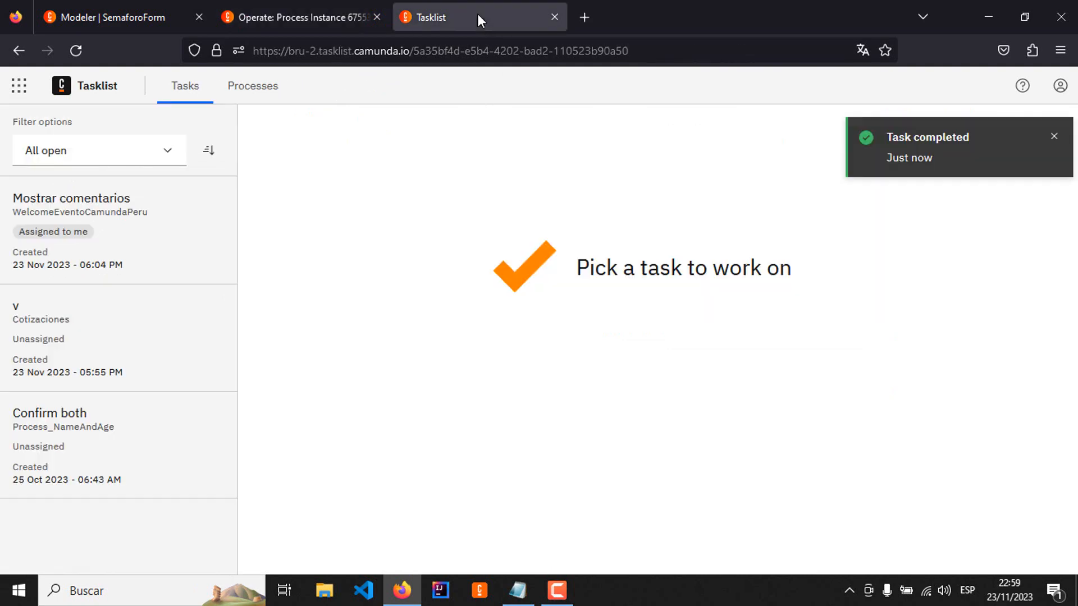
left_click(294, 18)
left_click(448, 18)
left_click(136, 220)
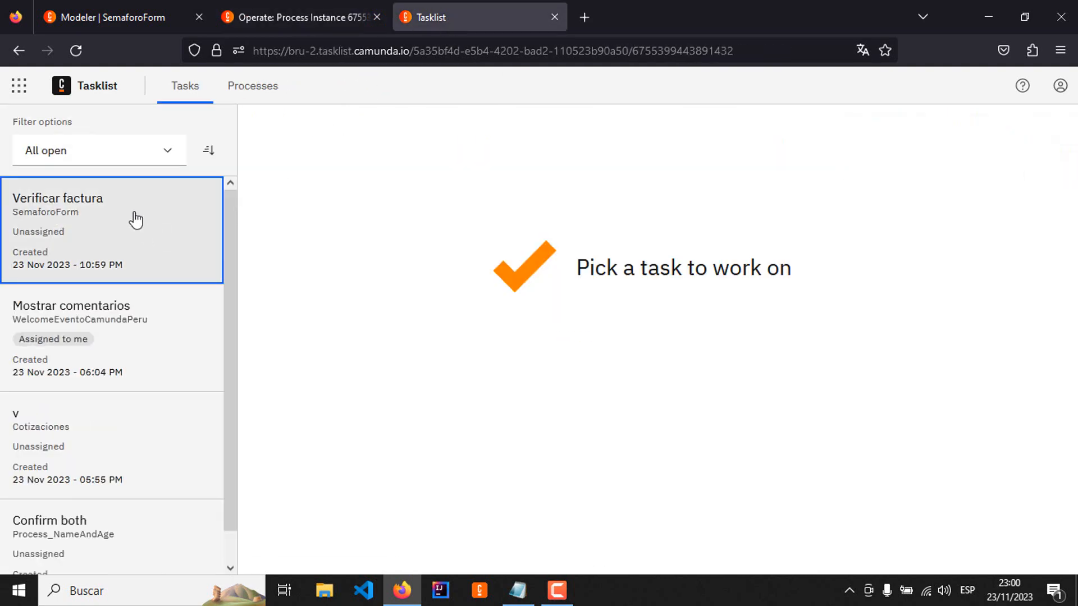
left_click(767, 135)
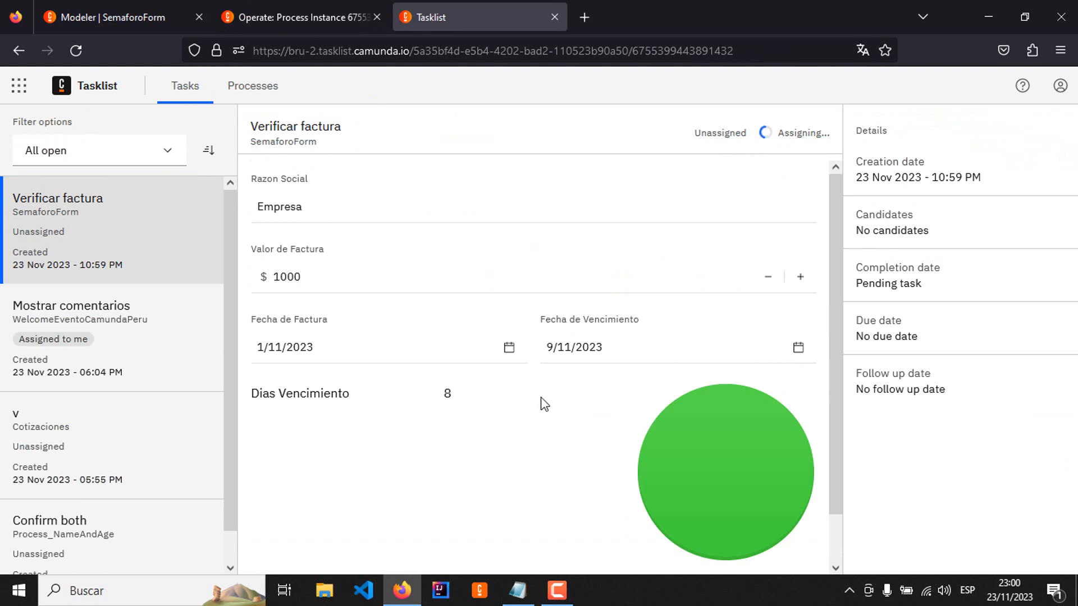
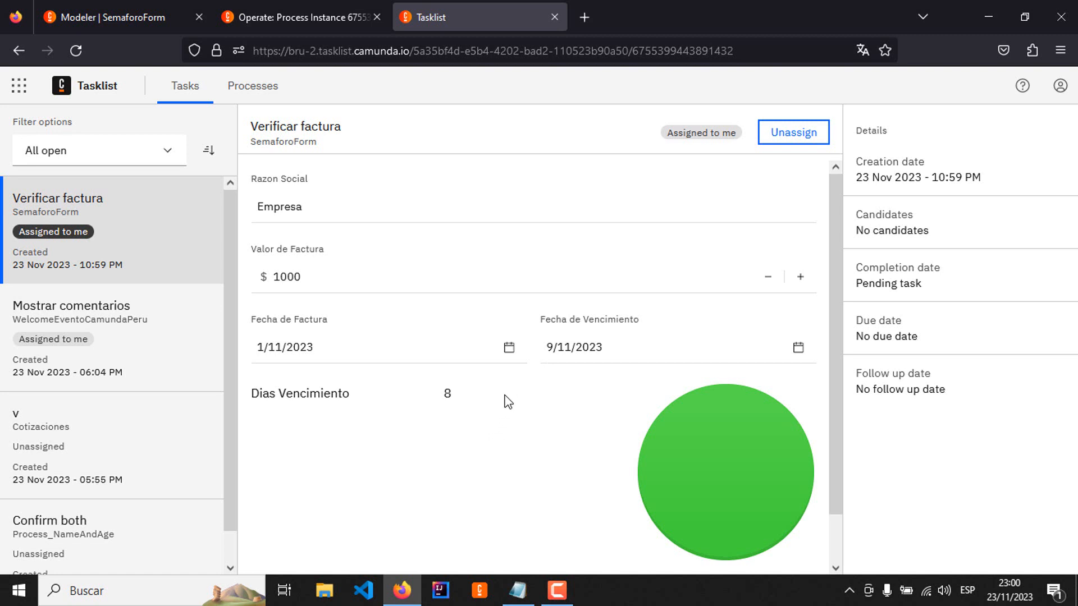
Step: Complete the SemaforoForm Verificar factura task for the 1000 invoice
scroll(562, 415, "down", 2)
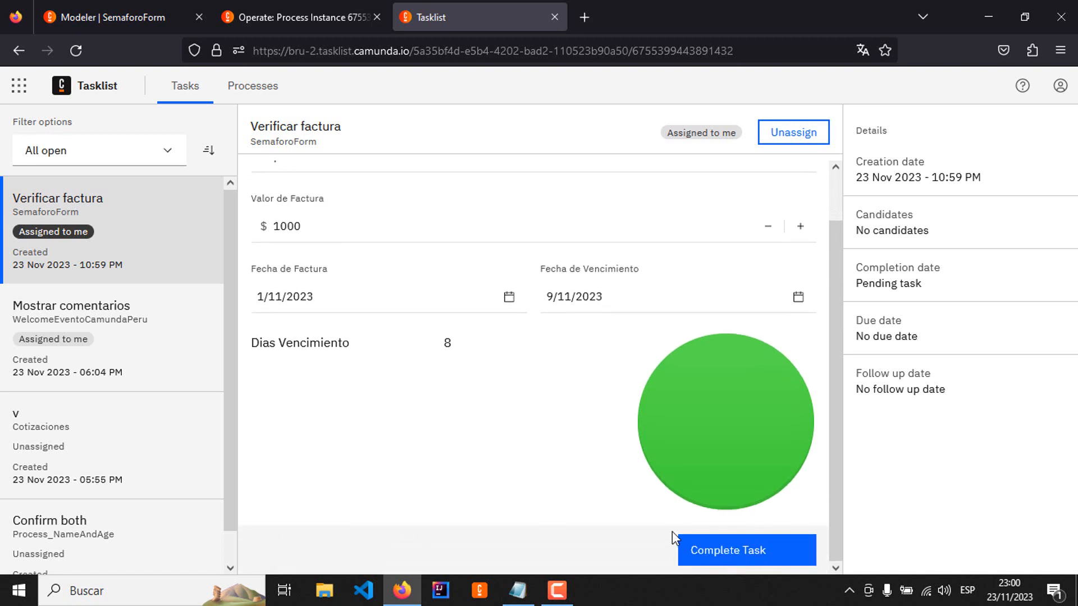
left_click(718, 560)
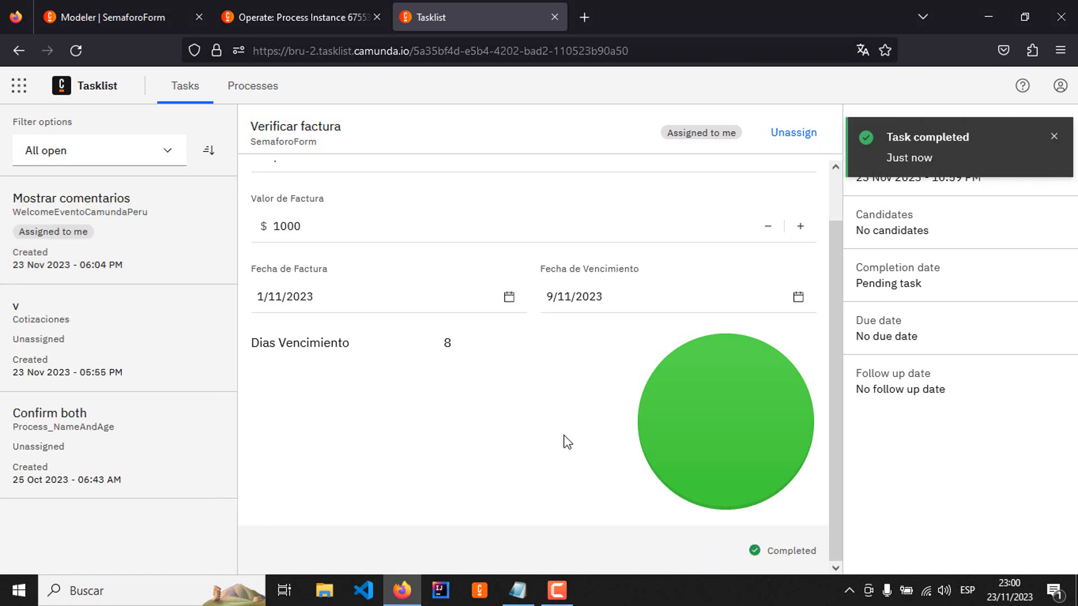
Step: Copy the SemaforoForm process ID from Modeler and use it to find and start the process in Tasklist
left_click(124, 14)
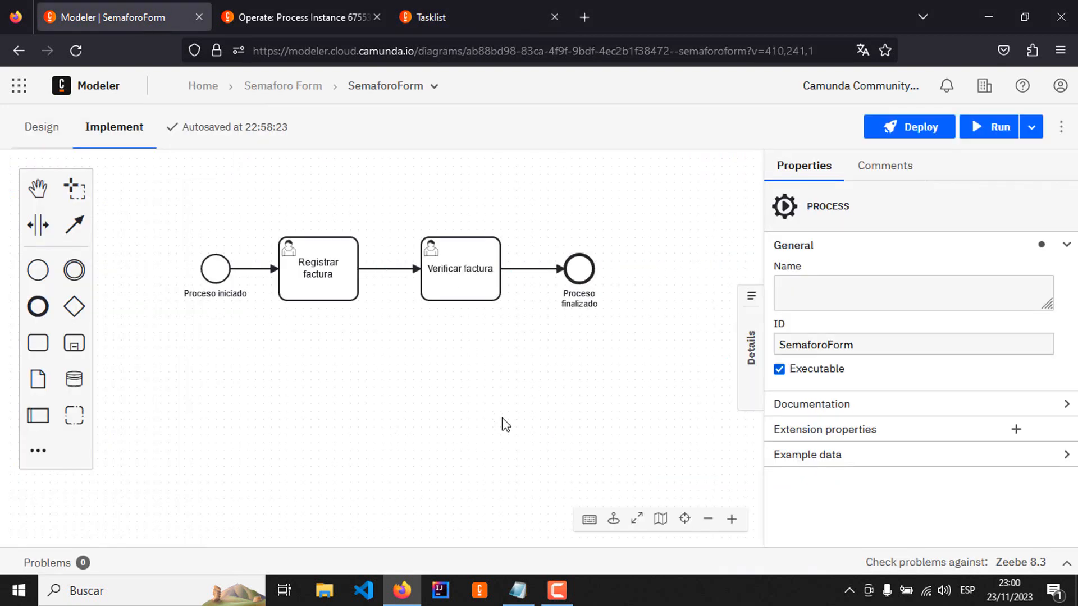
double_click(874, 346)
key("ctrl+c")
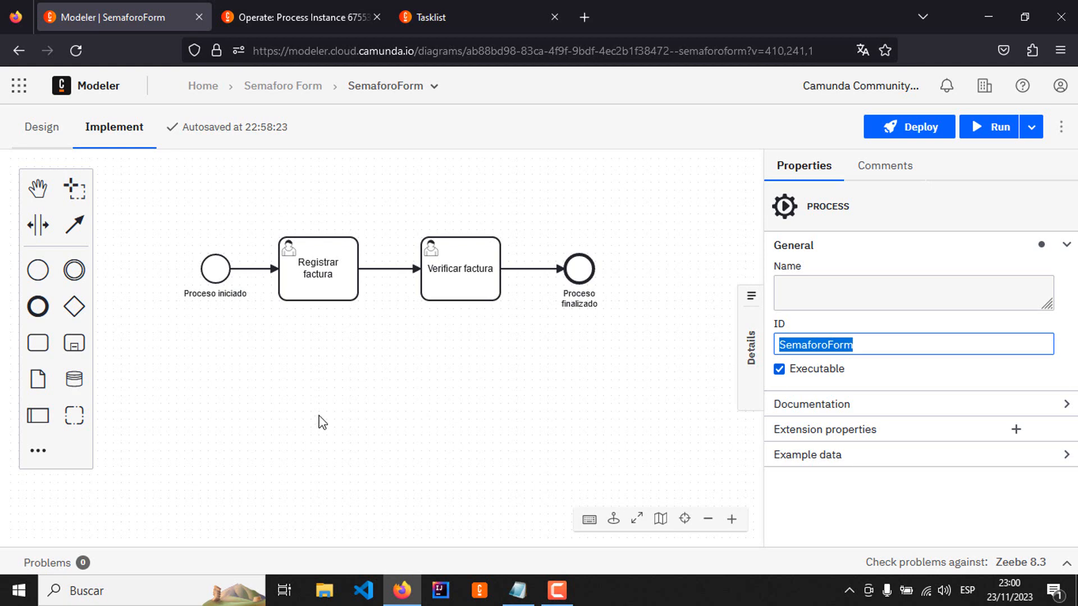
left_click(457, 19)
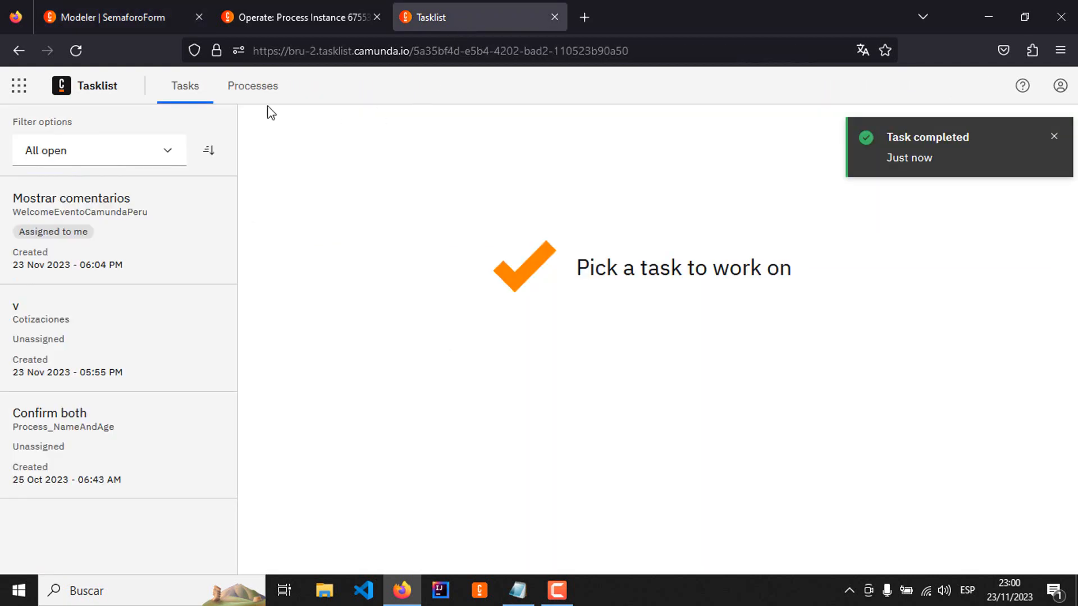
left_click(253, 86)
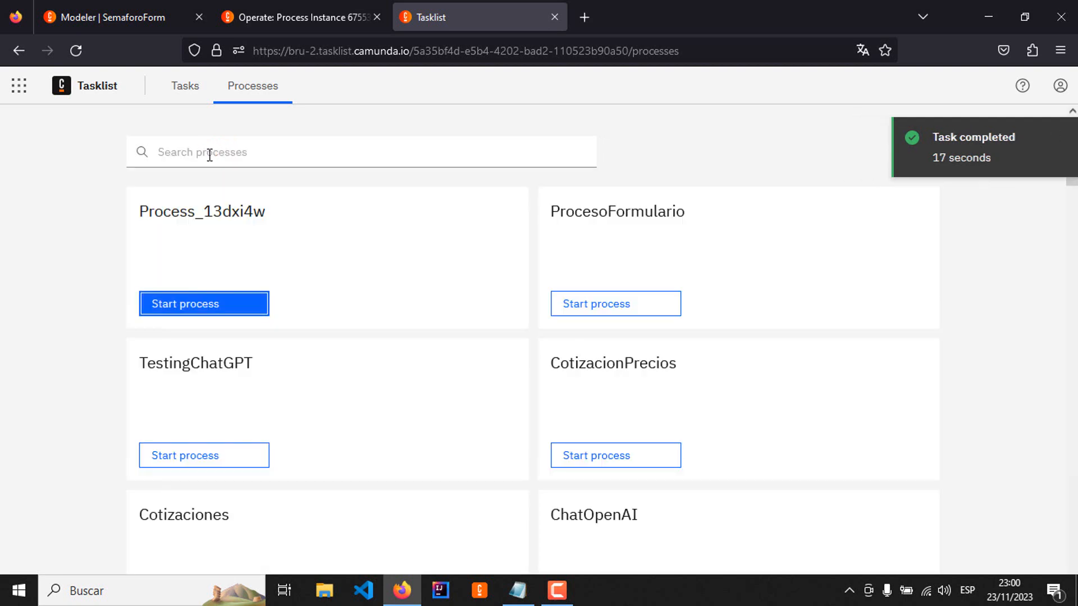
left_click(209, 155)
key("ctrl+v")
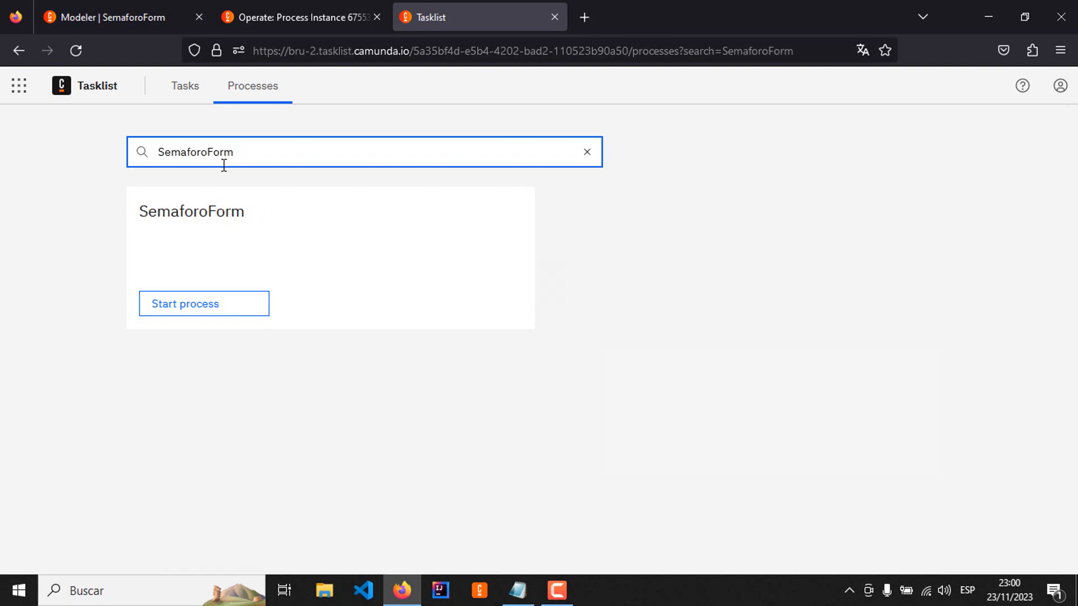
left_click(210, 313)
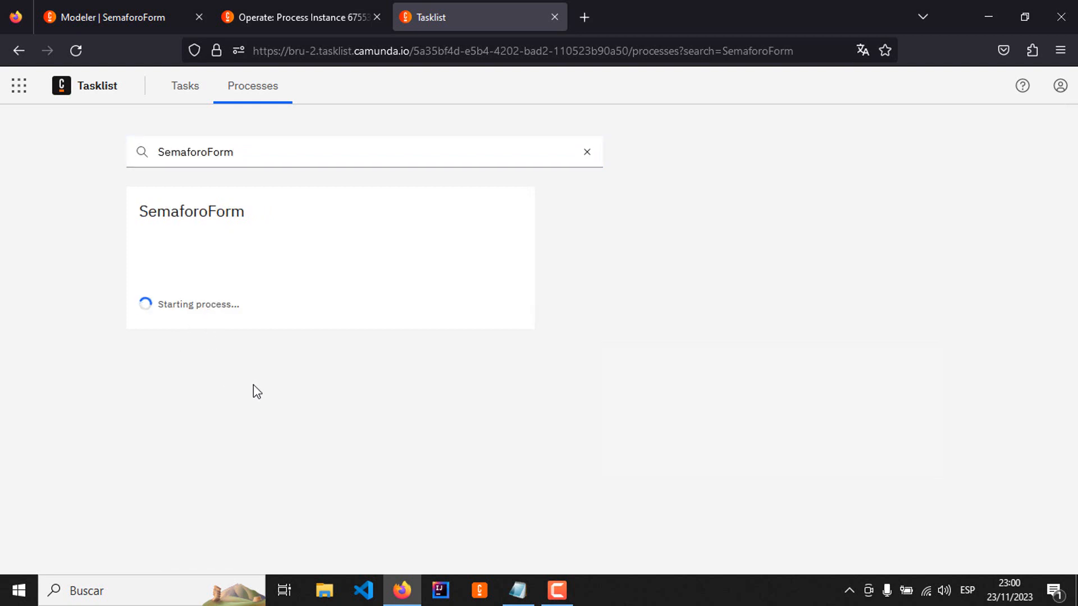
Step: Bring up the process instances list in Operate, return to Tasklist and assign the new Registrar factura task to yourself
left_click(282, 9)
left_click(282, 96)
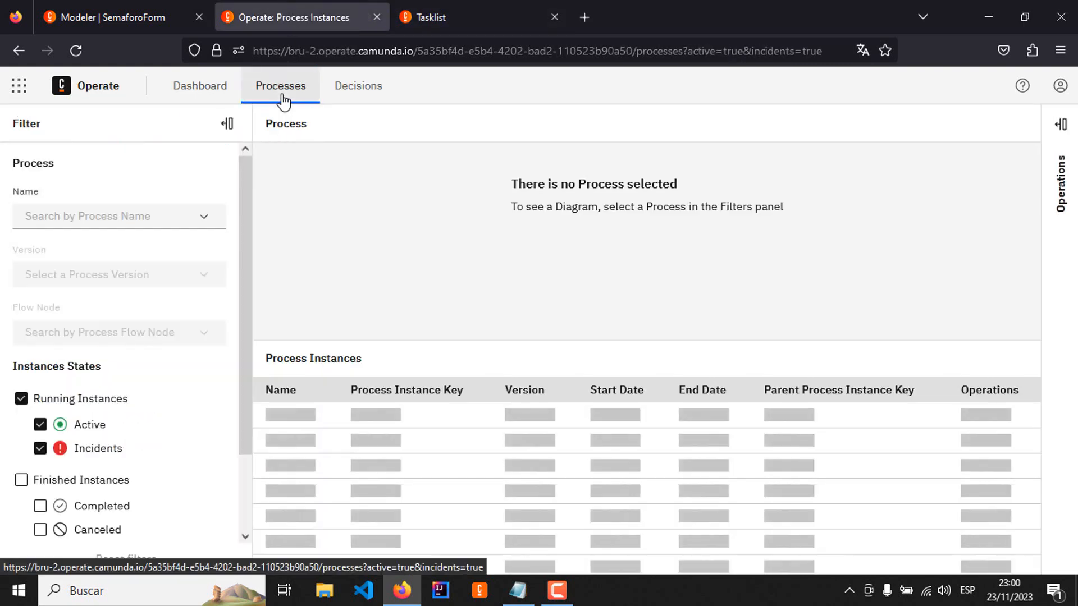
left_click(464, 19)
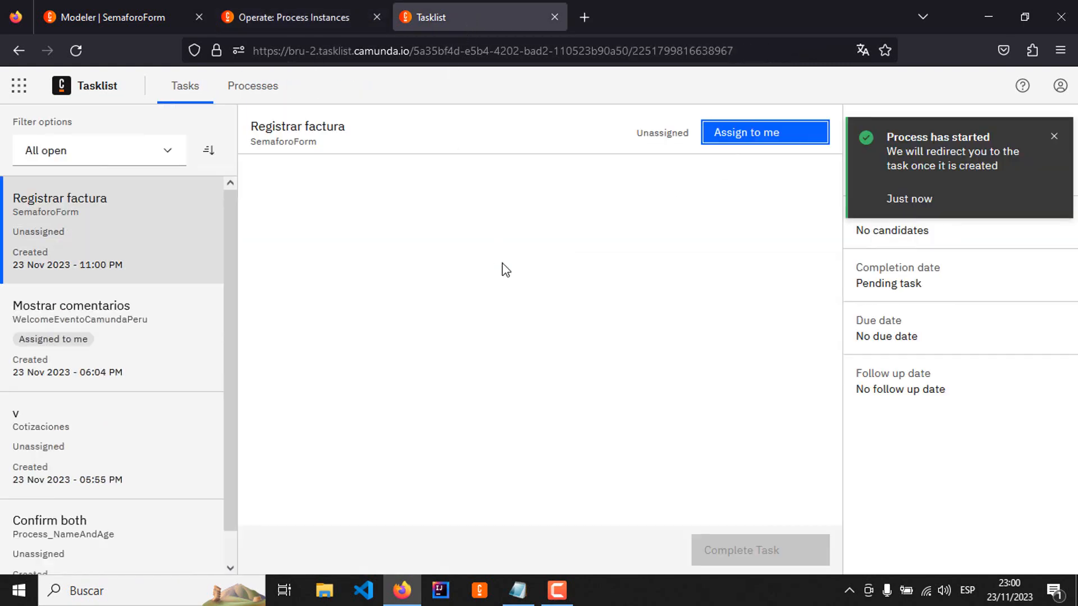
left_click(132, 227)
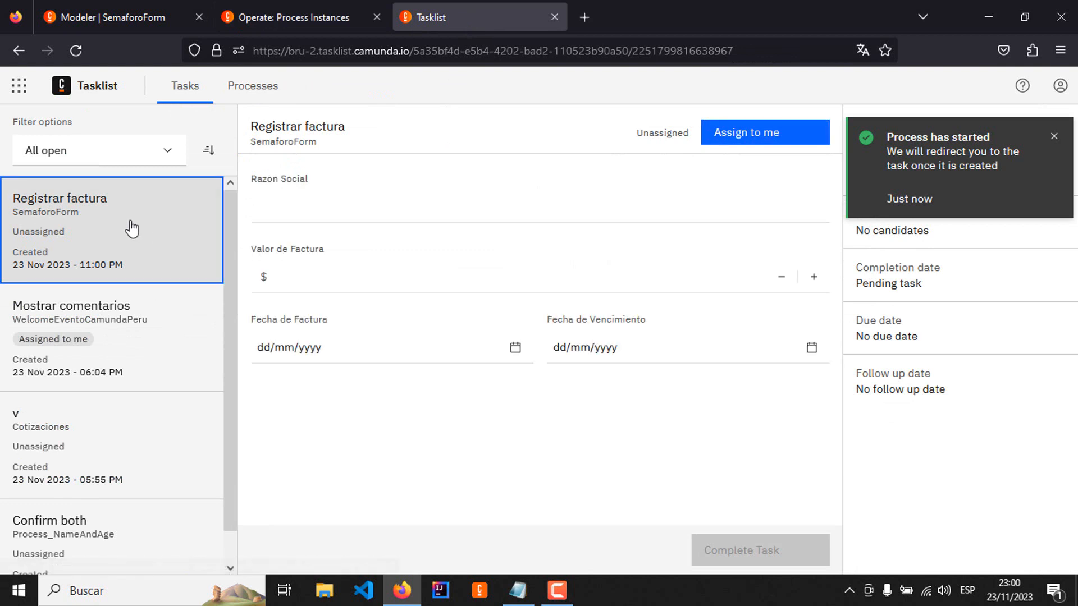
left_click(747, 141)
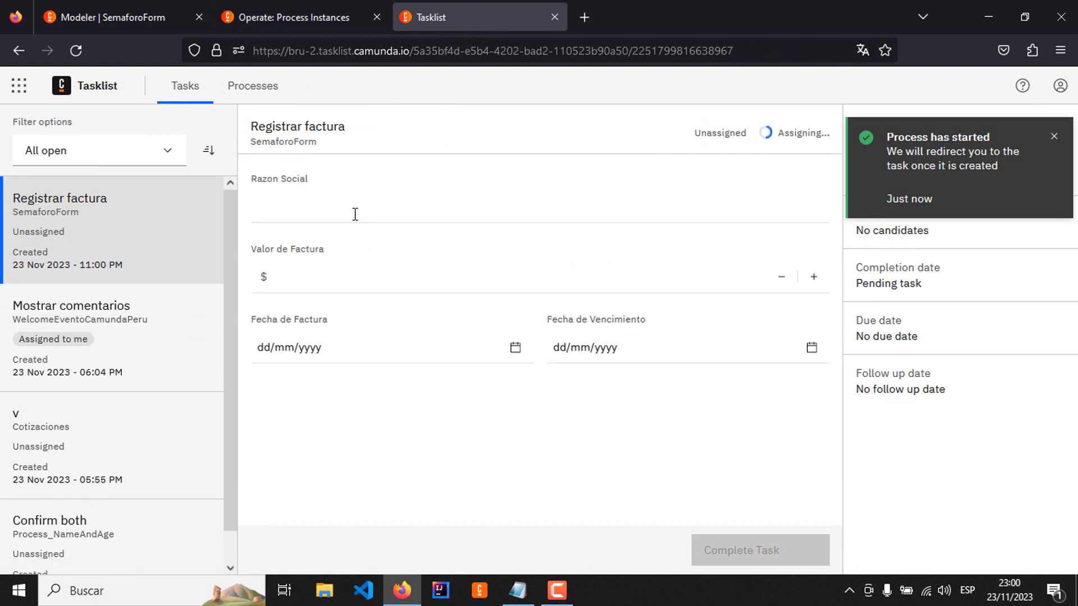
Step: Complete Registrar factura with Razon Social Empresa, Valor de Factura 1555, and both Fecha de Factura and Fecha de Vencimiento 23/11/2023
left_click(323, 208)
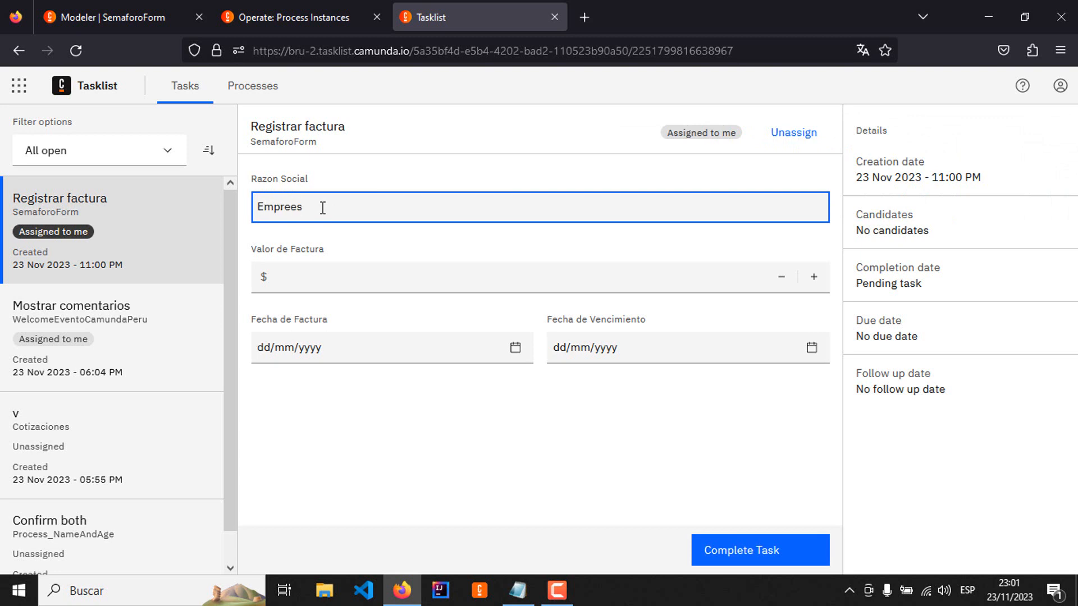
key("Tab")
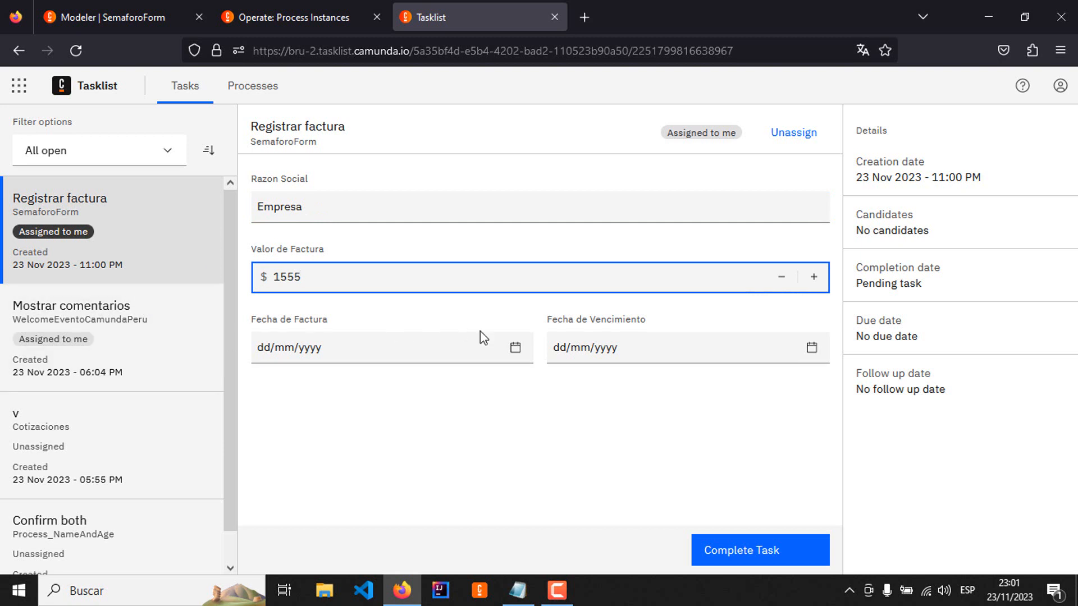
left_click(515, 350)
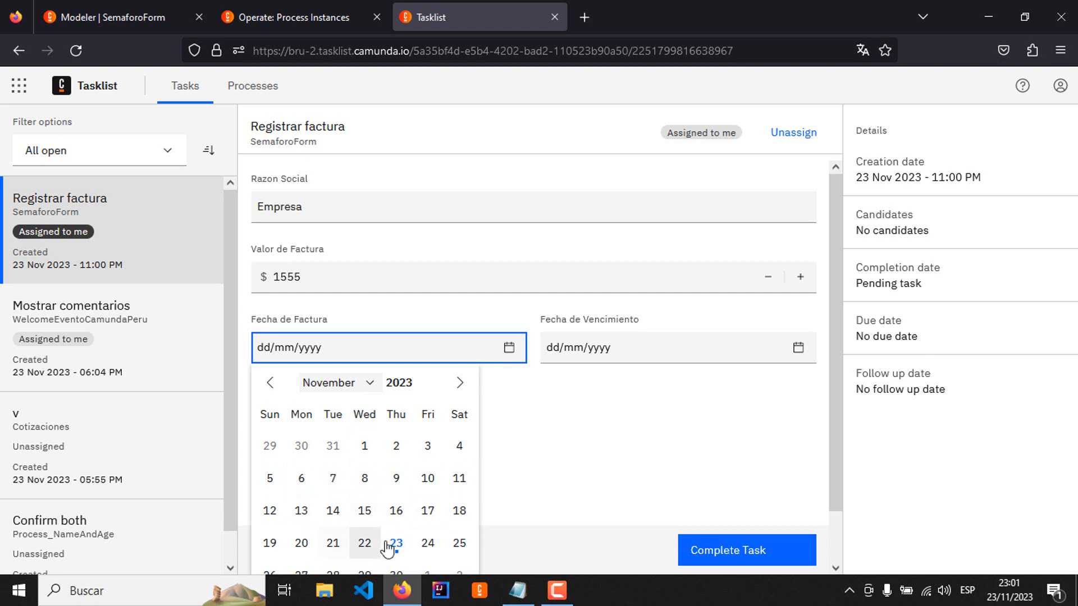
left_click(398, 545)
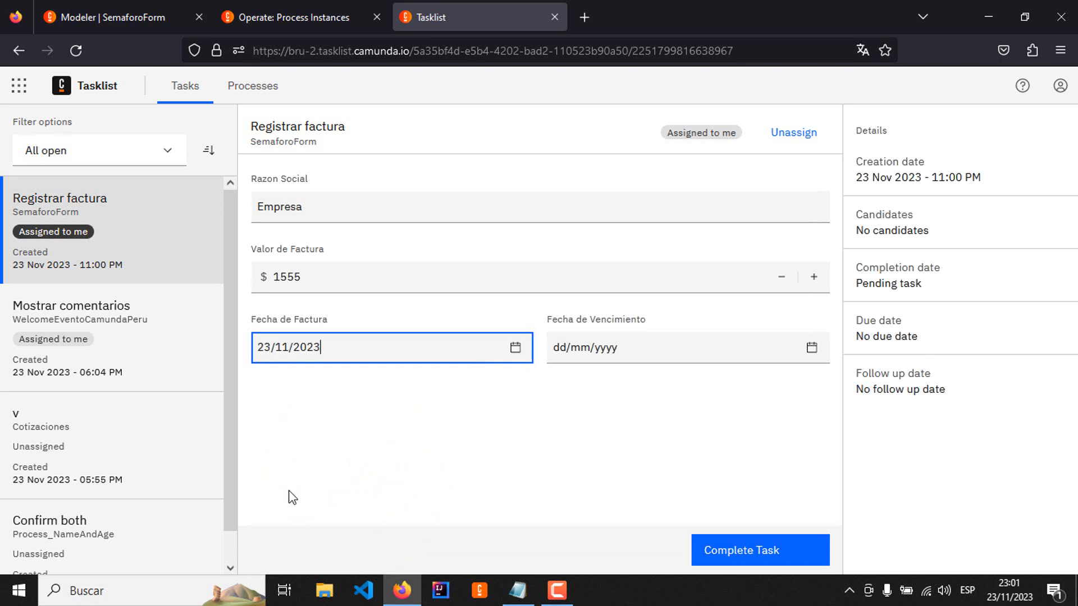
left_click(812, 352)
left_click(686, 542)
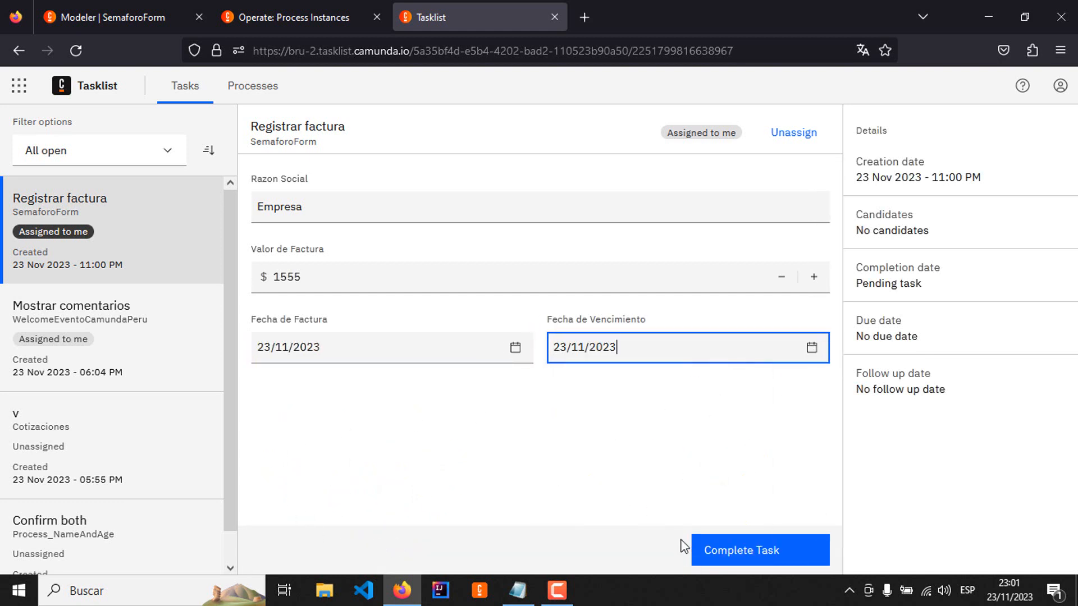
left_click(762, 555)
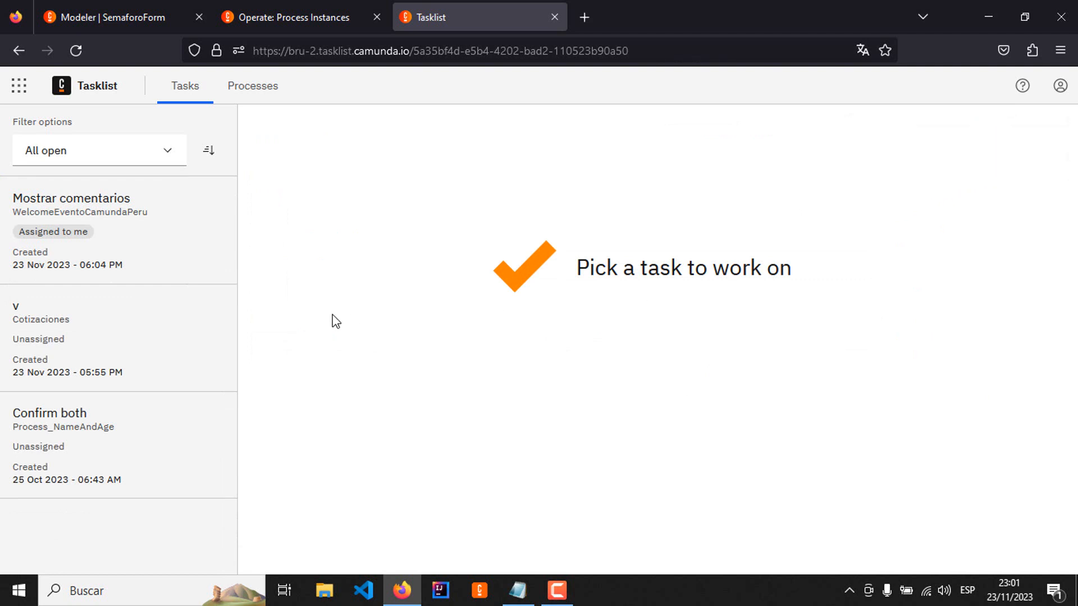
Step: Assign the Verificar factura task for the 1555 invoice to yourself and complete it
left_click(111, 211)
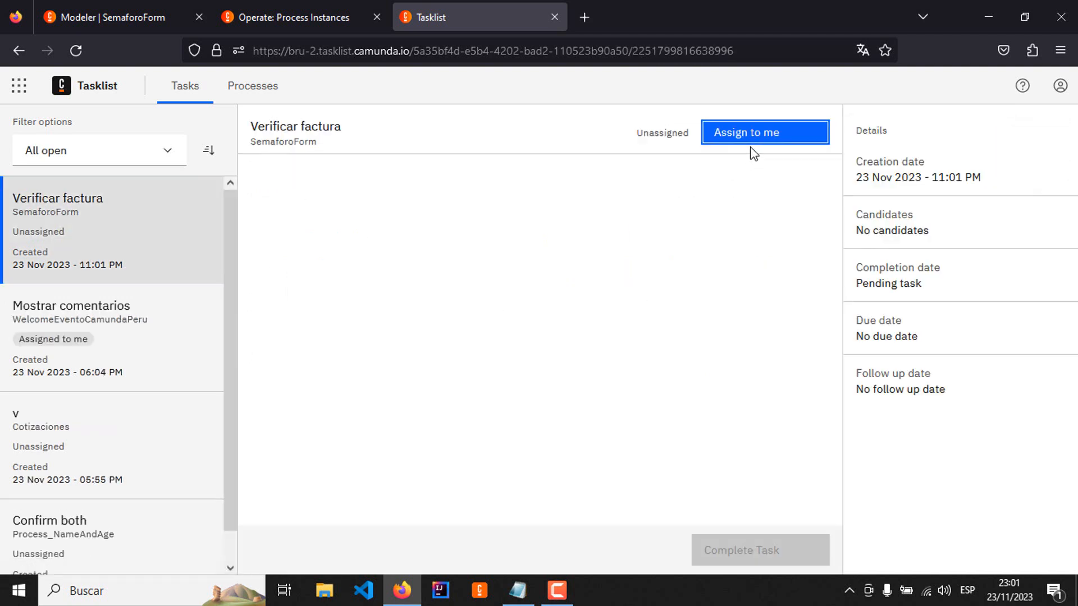
left_click(752, 134)
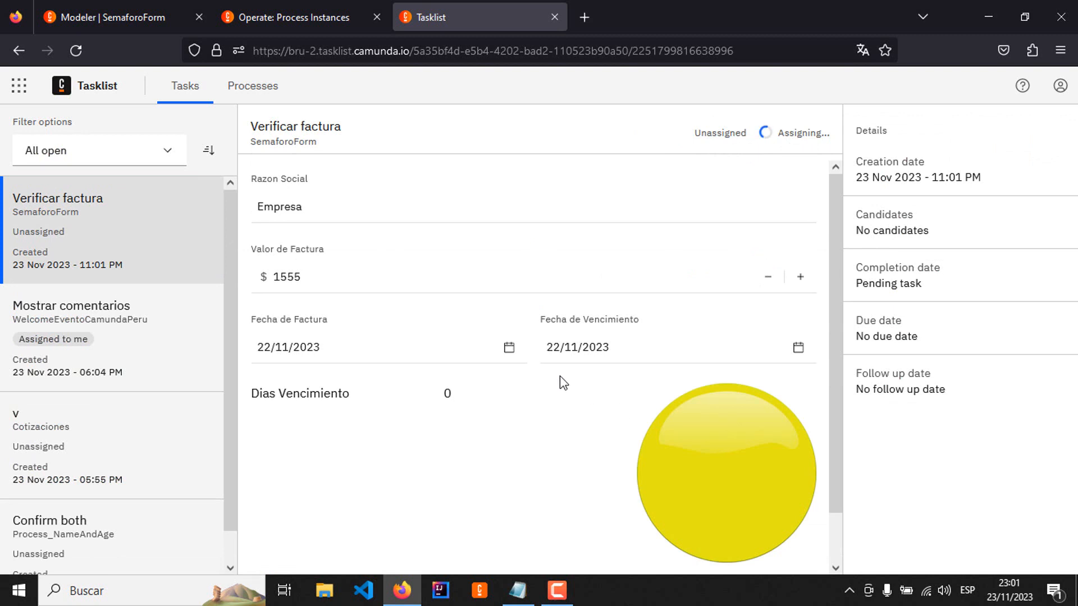
scroll(715, 350, "down", 2)
left_click(747, 559)
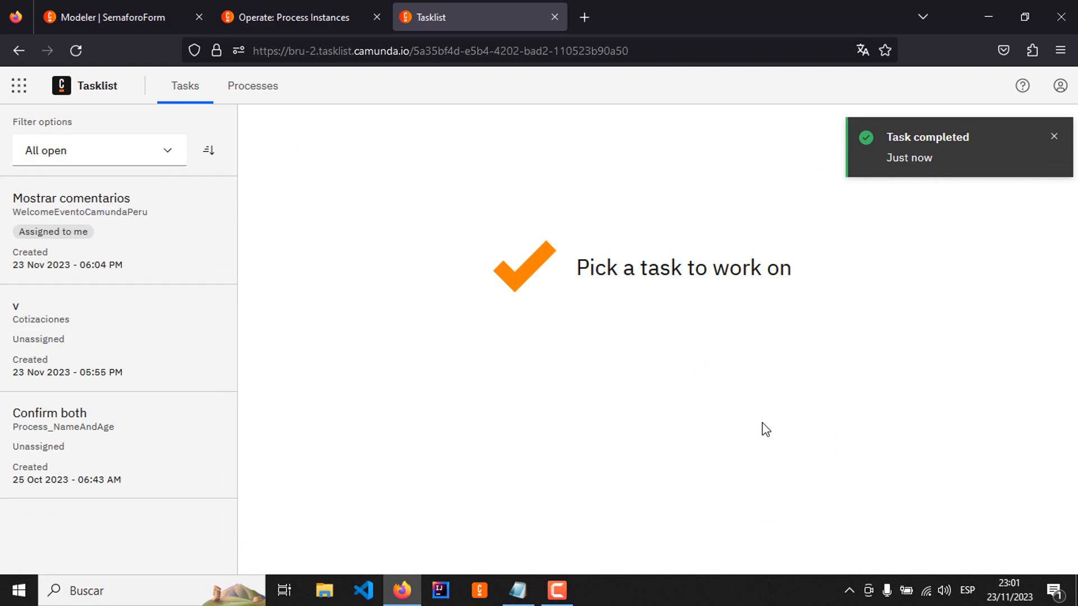
Step: Start another SemaforoForm process from Tasklist and assign its Registrar factura task to yourself
left_click(328, 16)
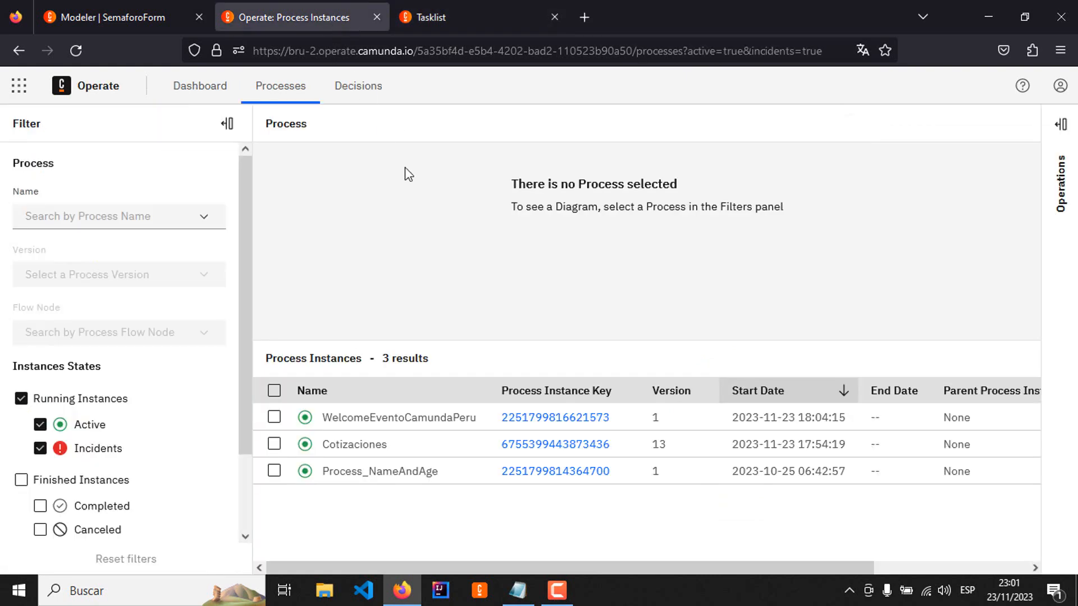
left_click(449, 18)
left_click(287, 91)
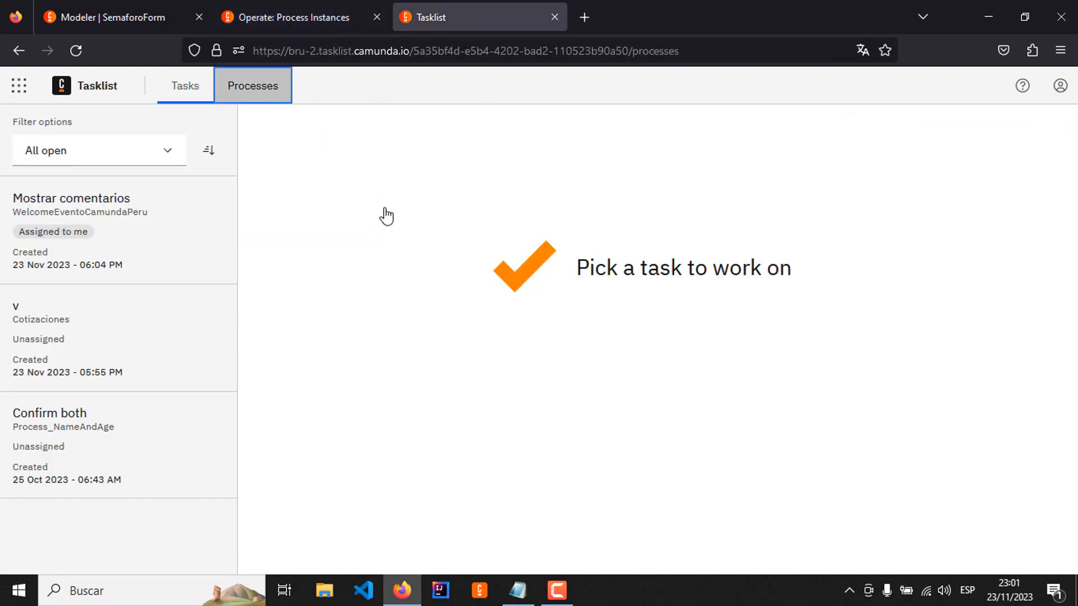
left_click(265, 152)
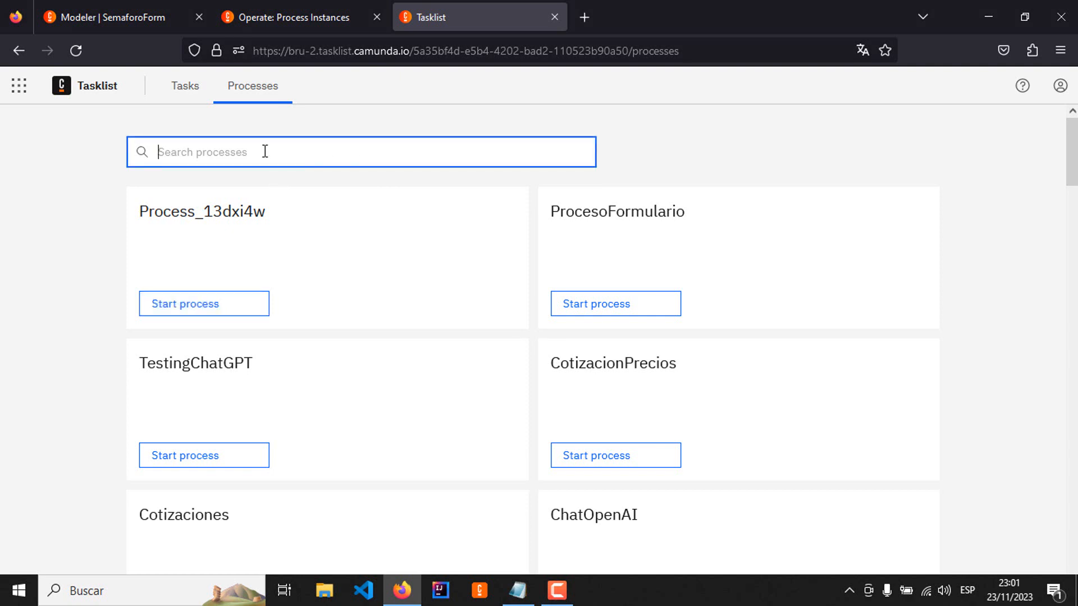
type("SemaforoForm")
left_click(235, 303)
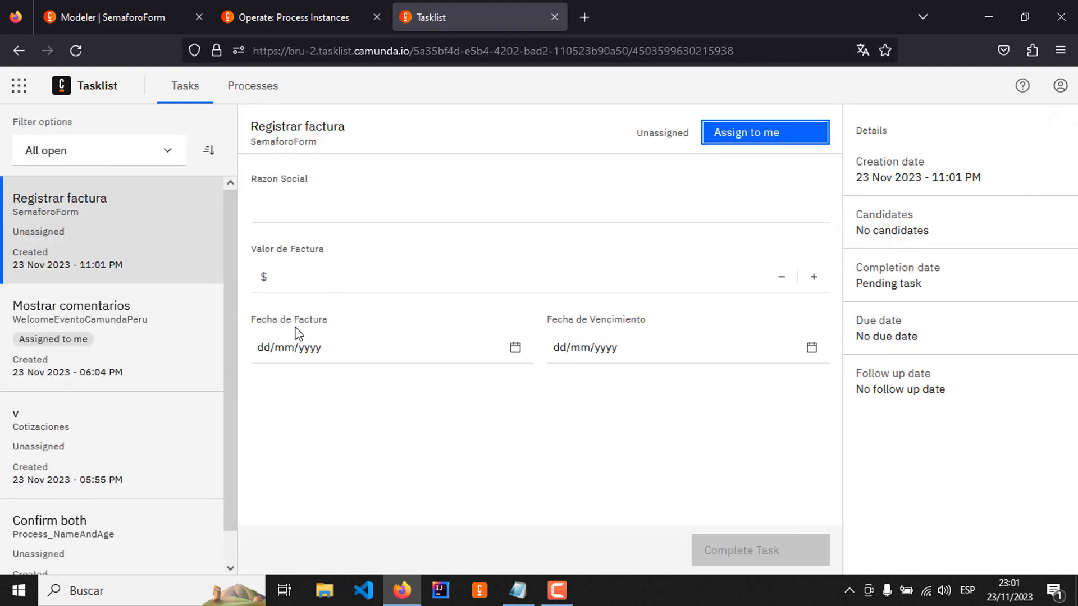
left_click(295, 210)
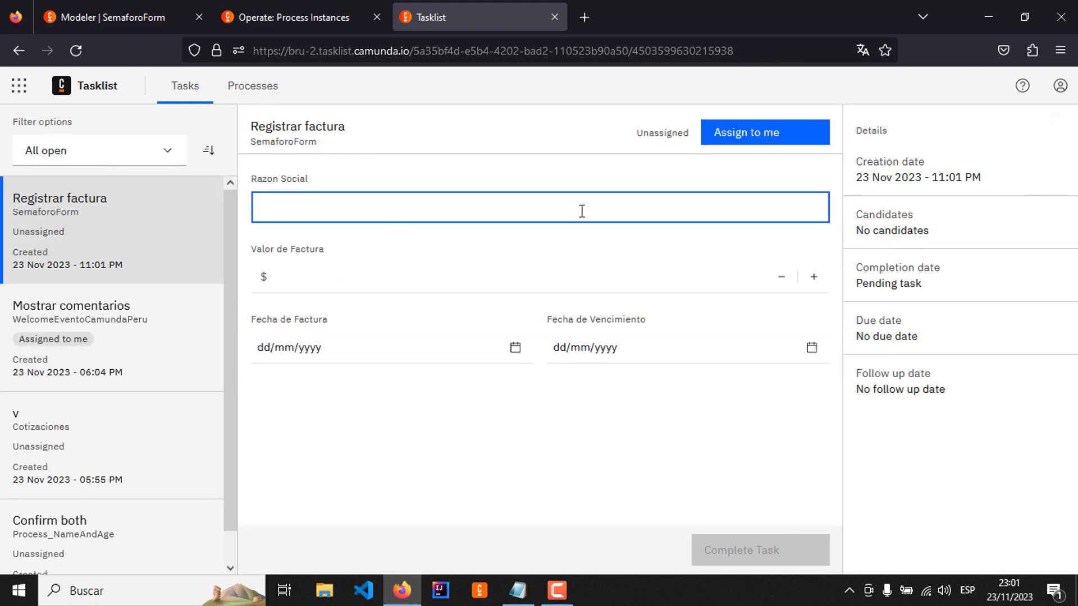
left_click(771, 141)
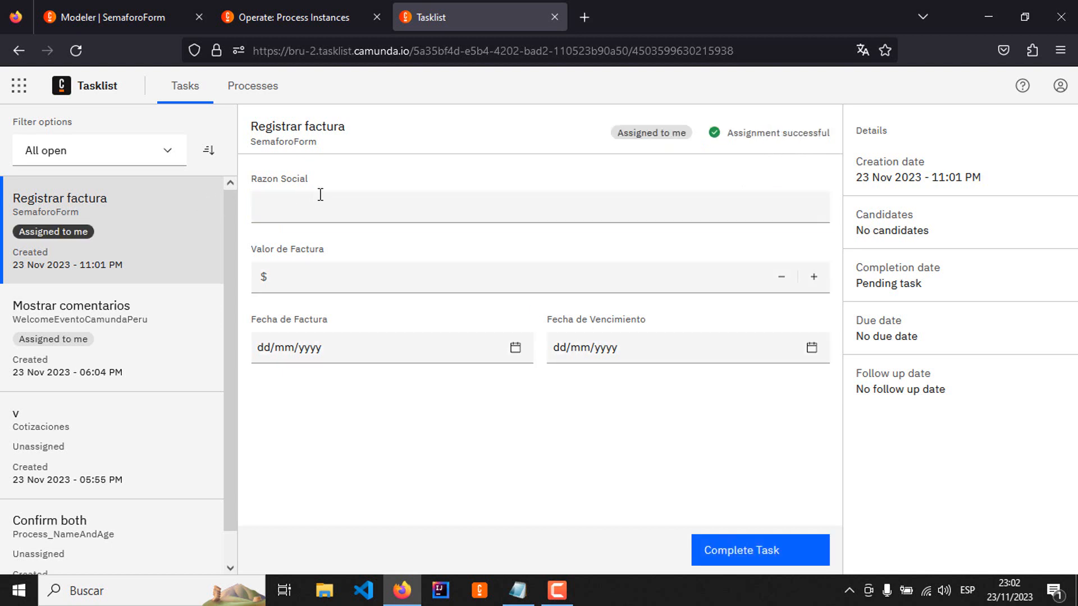
Step: Complete Registrar factura with Razon Social Empresa A, Valor de Factura 2555, Fecha de Factura 17/11/2023 and Fecha de Vencimiento 10/11/2023
left_click(324, 199)
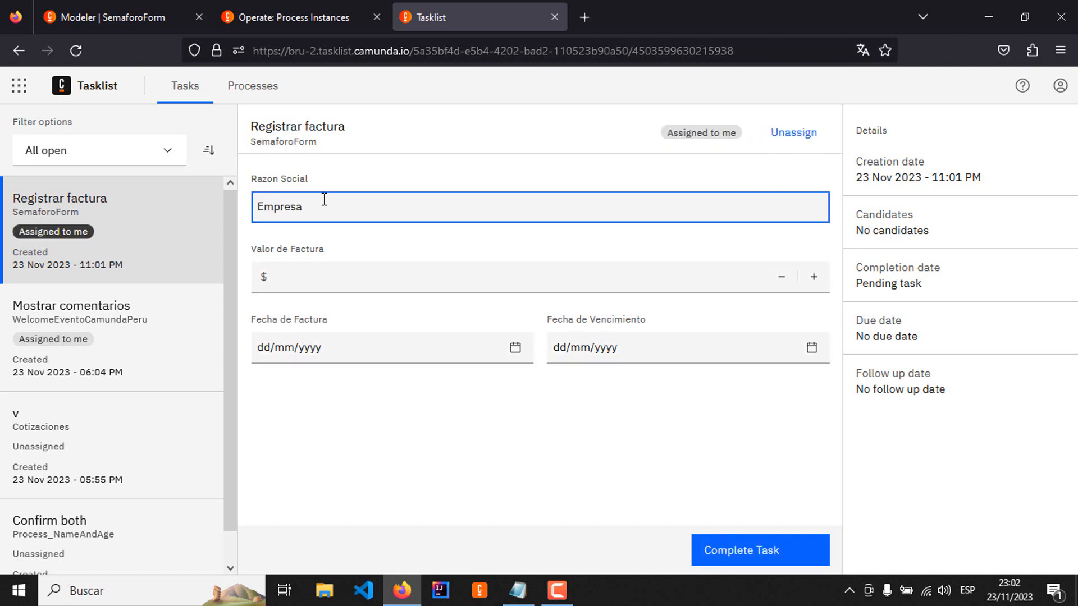
left_click(313, 289)
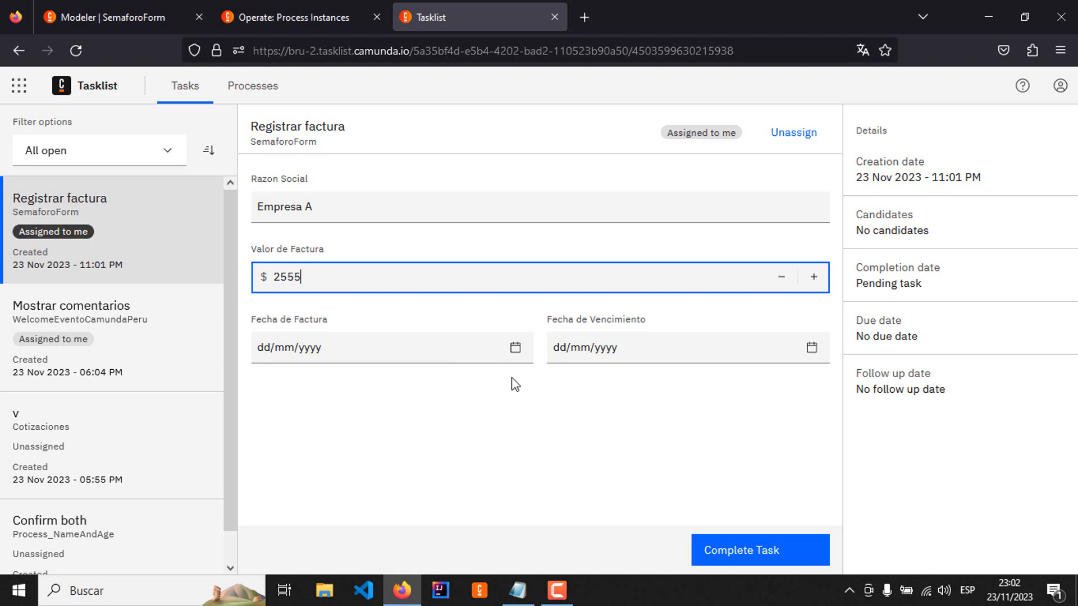
left_click(514, 348)
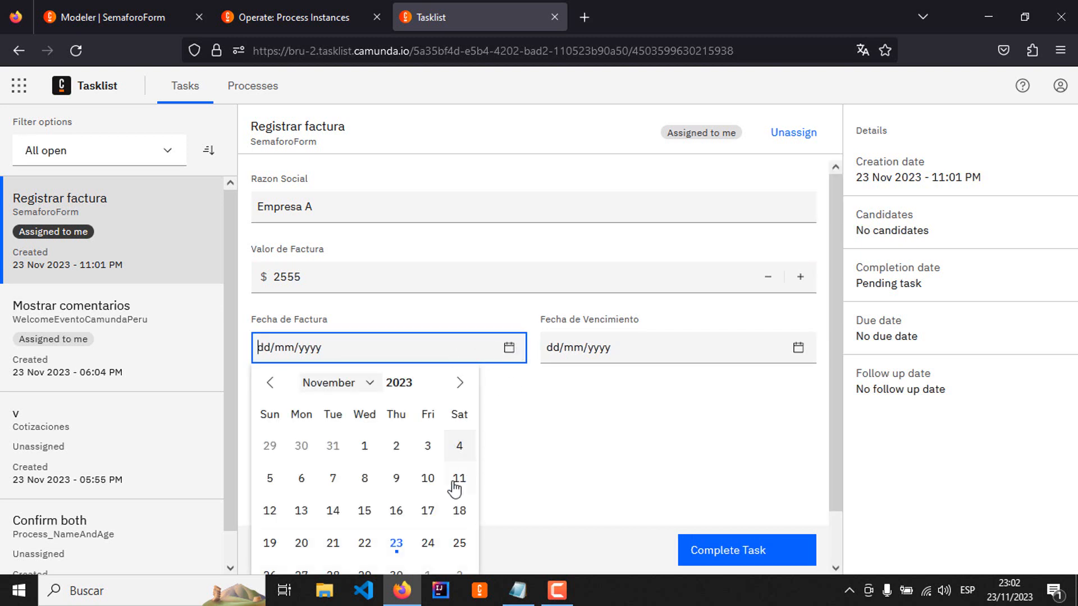
left_click(428, 512)
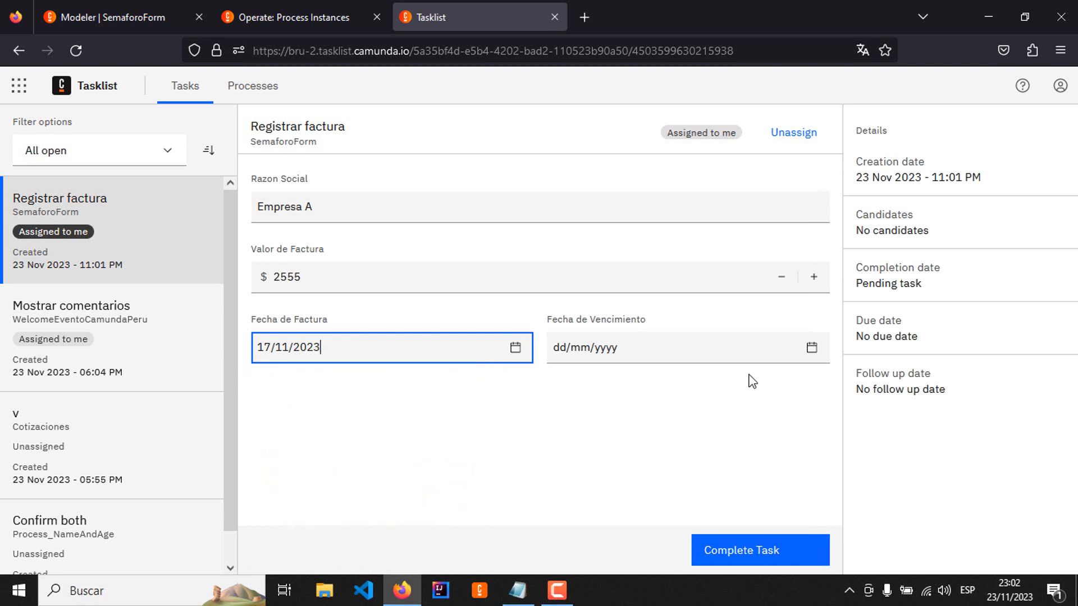
left_click(810, 351)
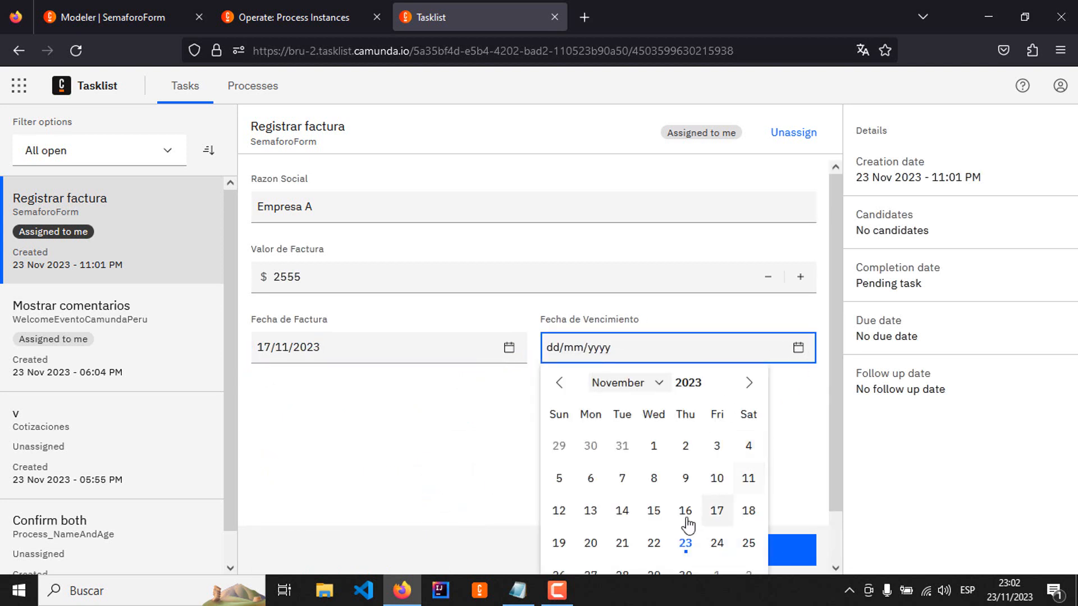
left_click(718, 488)
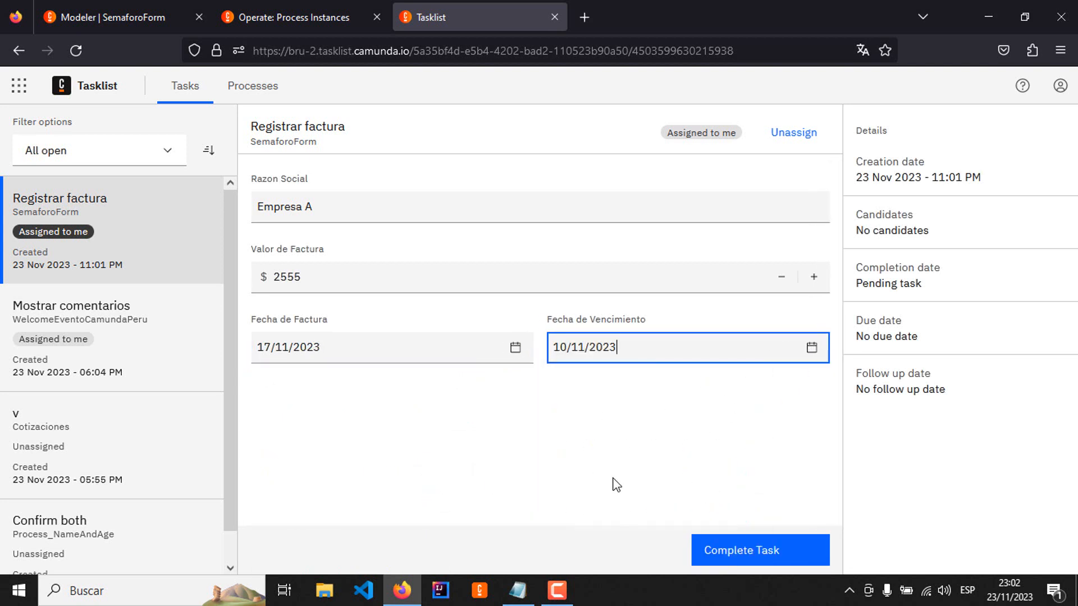
left_click(741, 550)
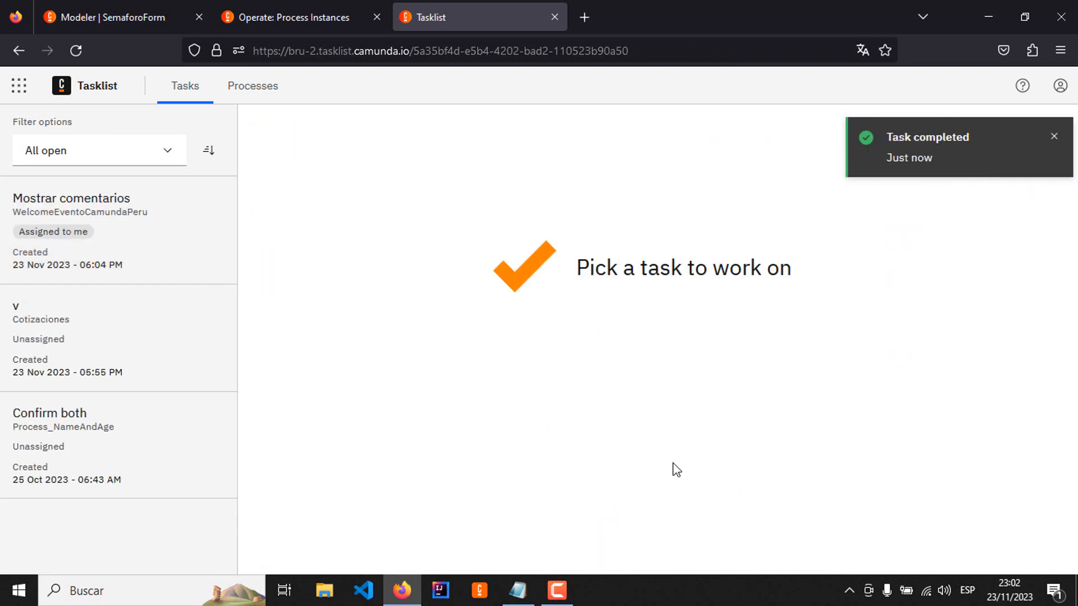
Step: Switch to Operate and inspect the newest SemaforoForm instance's progress and its diasVencimiento variable
left_click(365, 11)
left_click(283, 90)
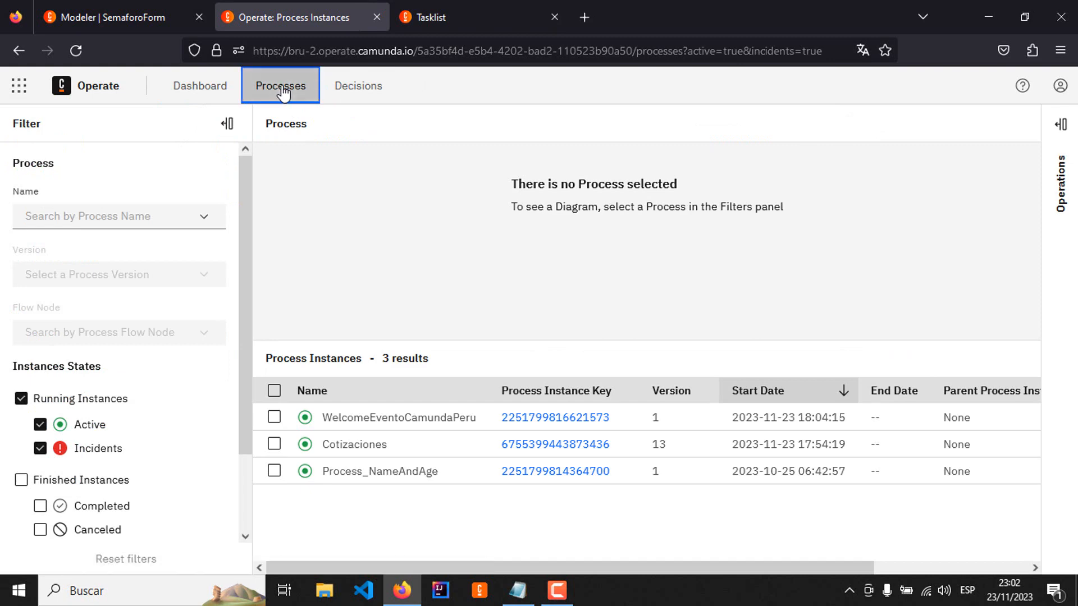
left_click(544, 417)
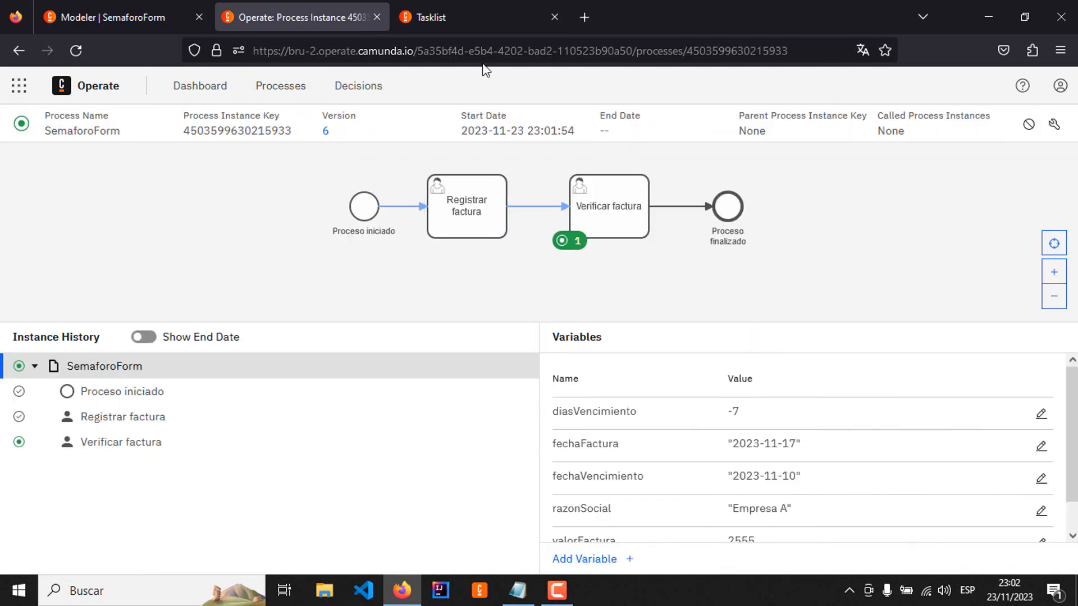
Step: Return to Tasklist, assign the Verificar factura task for the Empresa A invoice to yourself and complete it
left_click(467, 24)
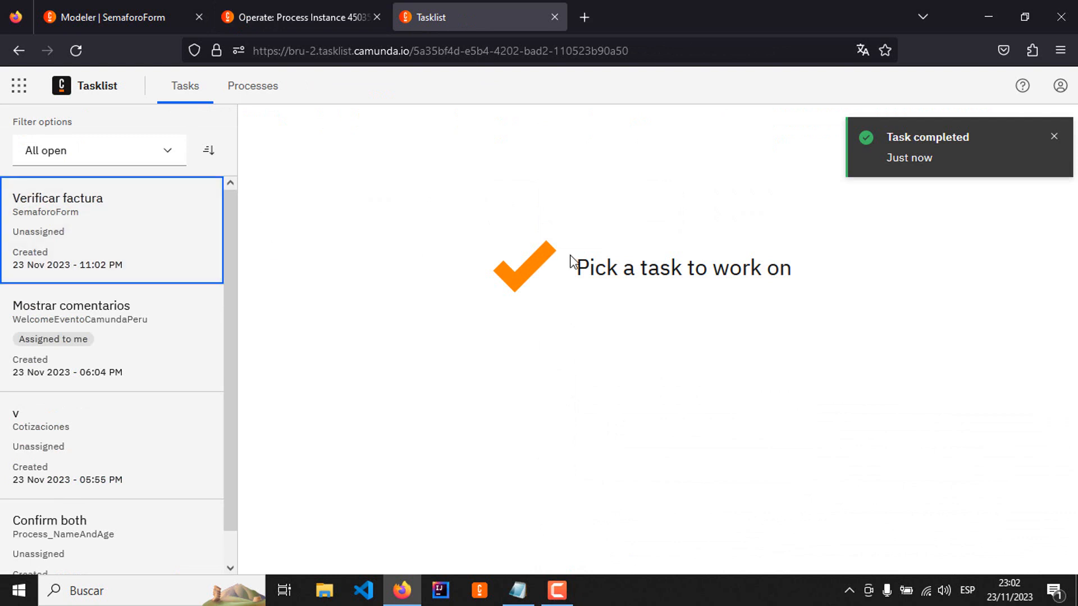
left_click(28, 223)
left_click(732, 135)
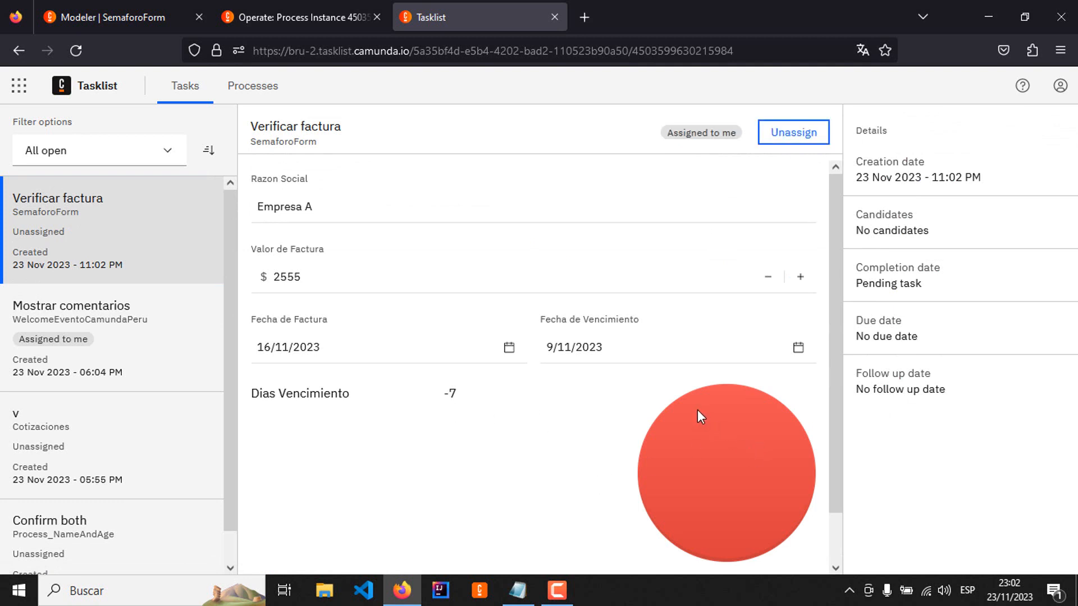
scroll(697, 410, "down", 2)
left_click(753, 548)
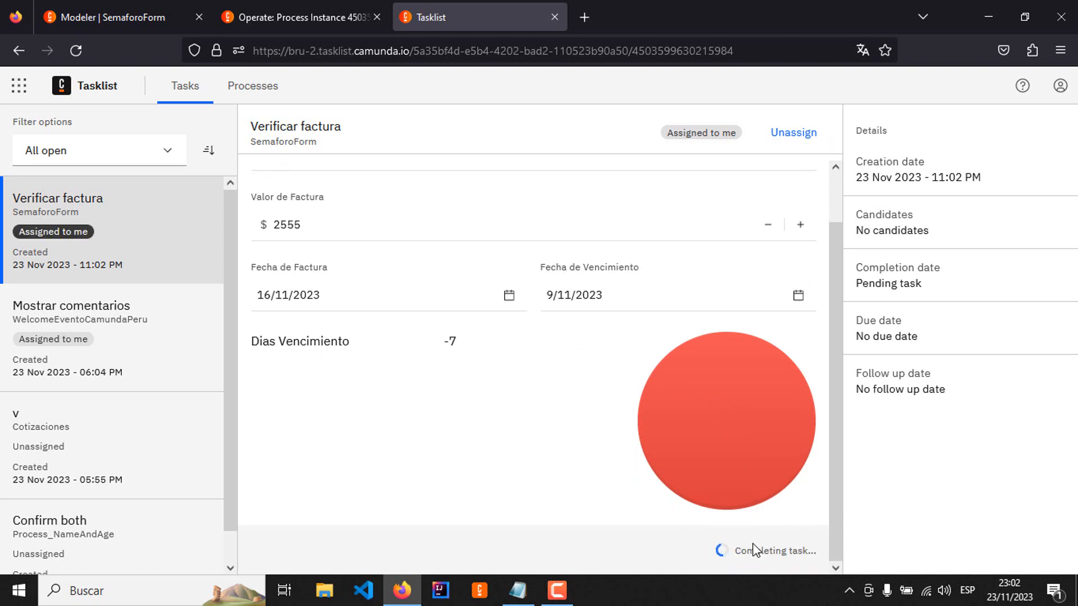